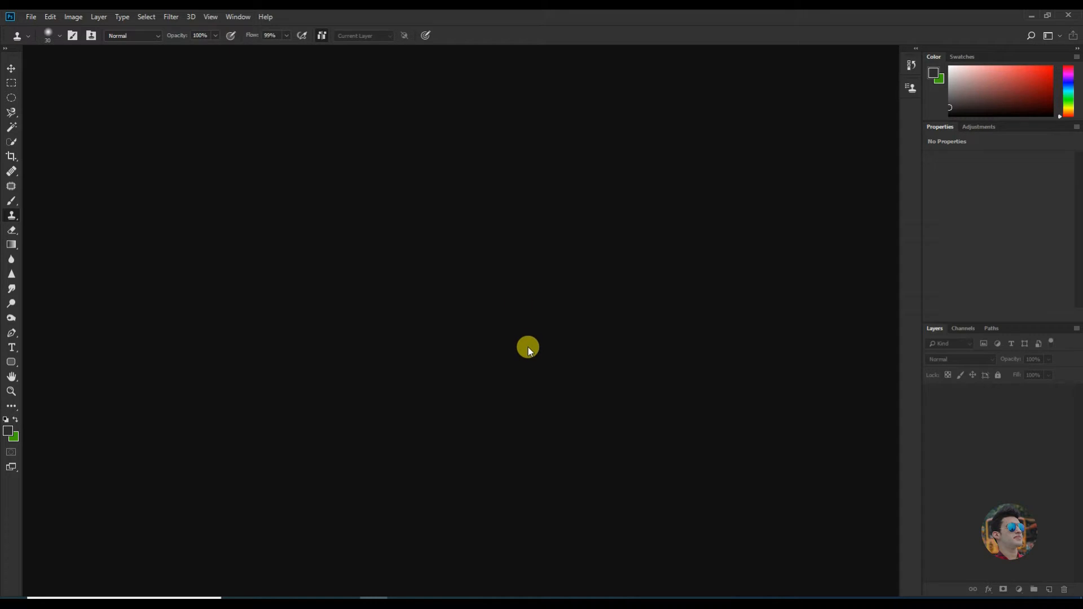
Create a new 2000 × 1500 px RGB document at 300 pixels/inch with a white background and unlock its Background layer
click(38, 17)
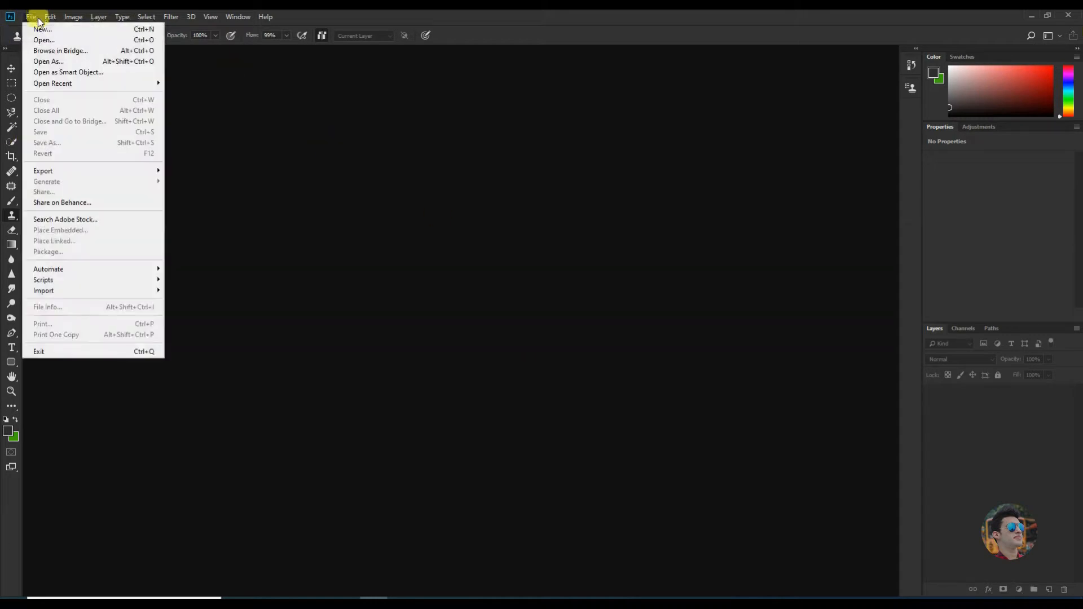
click(53, 26)
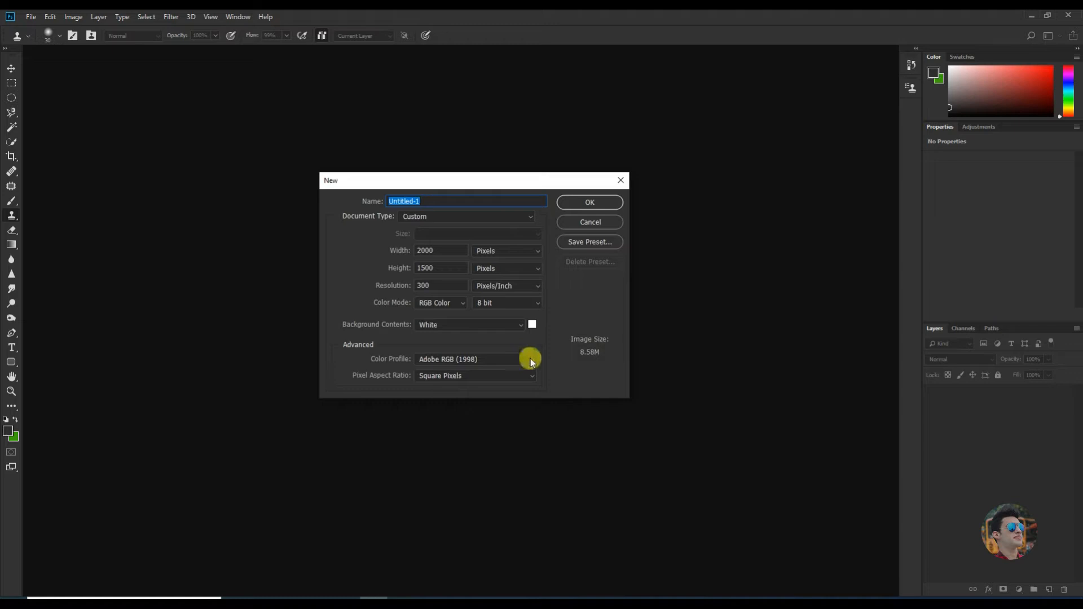
click(589, 202)
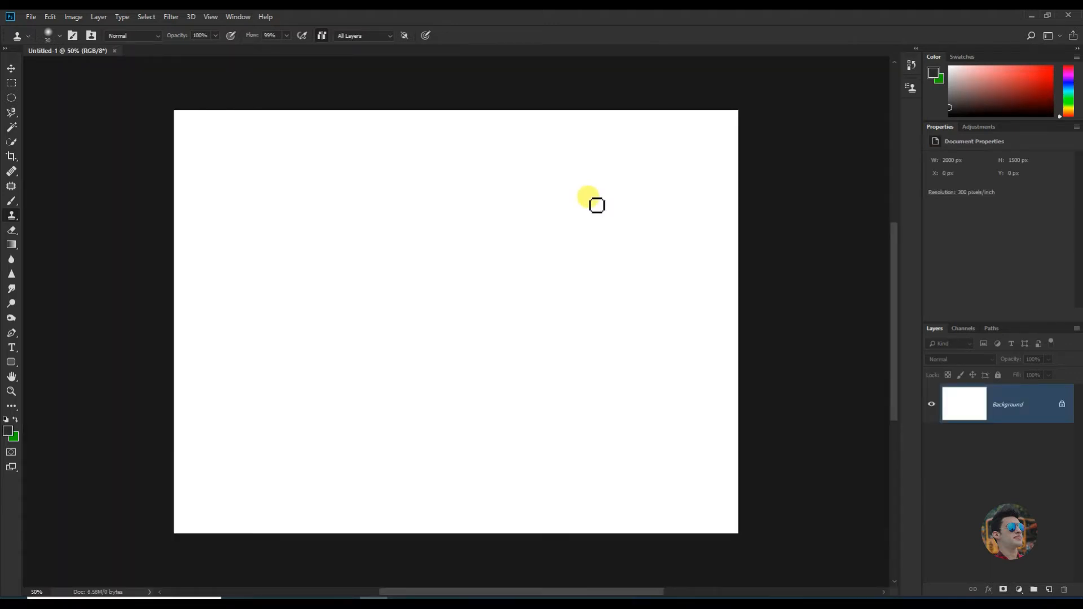
click(1062, 405)
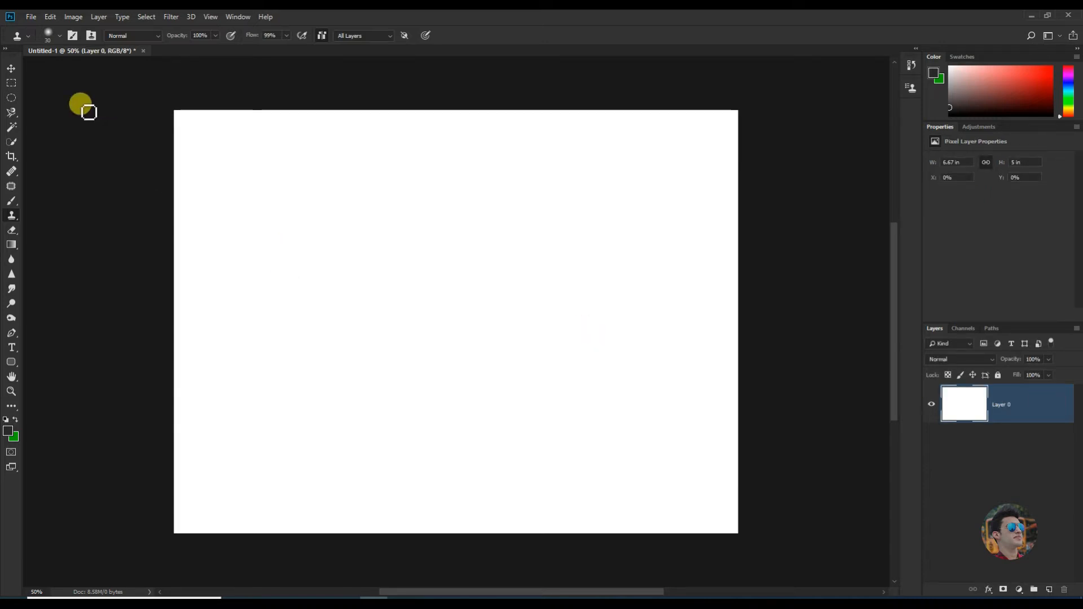
On a new layer, fill a rectangular selection about 3.11 × 2.23 in with the green background color, followed by the dark gray foreground color
click(11, 83)
drag(336, 174, 599, 362)
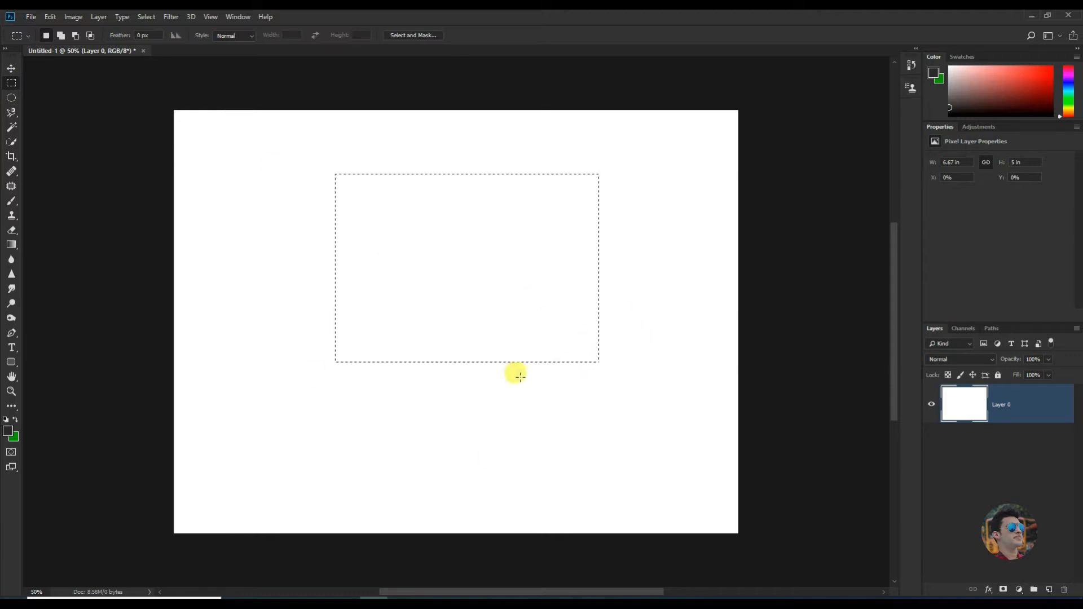
click(1049, 590)
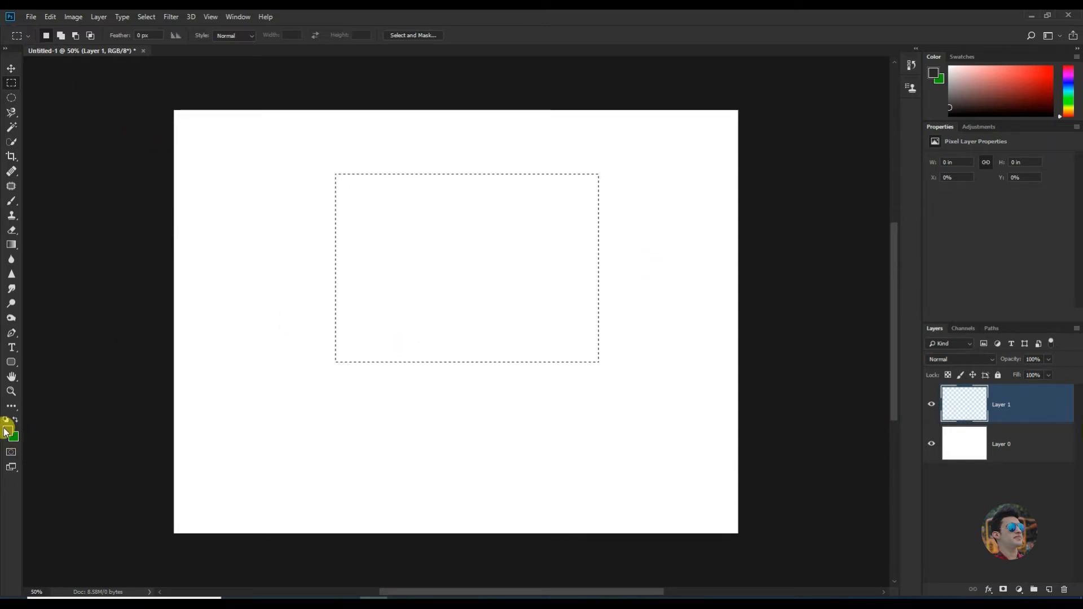
key(ctrl+BackSpace)
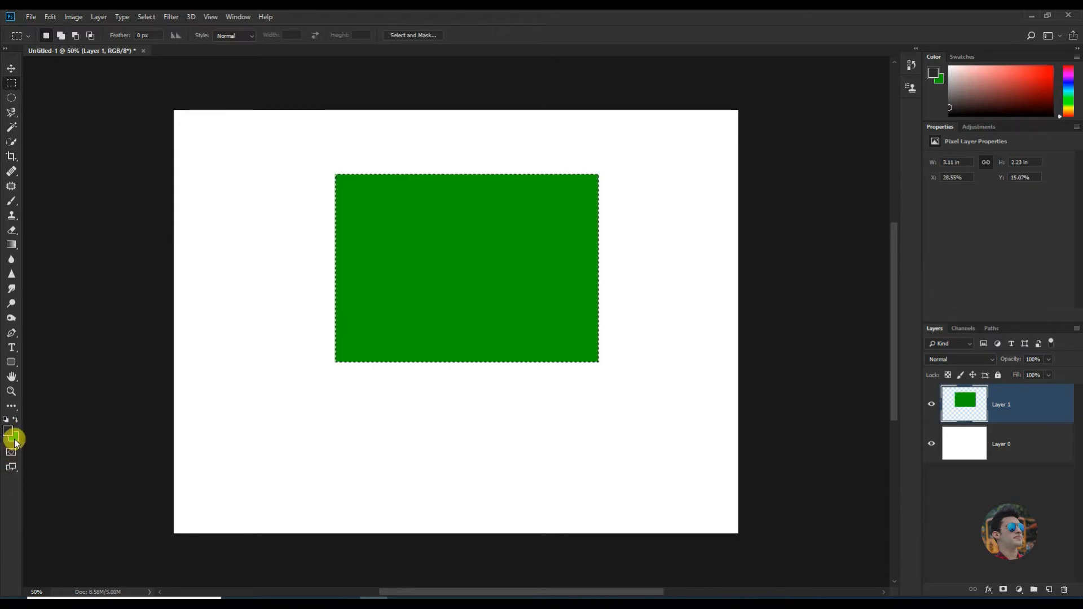
key(alt+BackSpace)
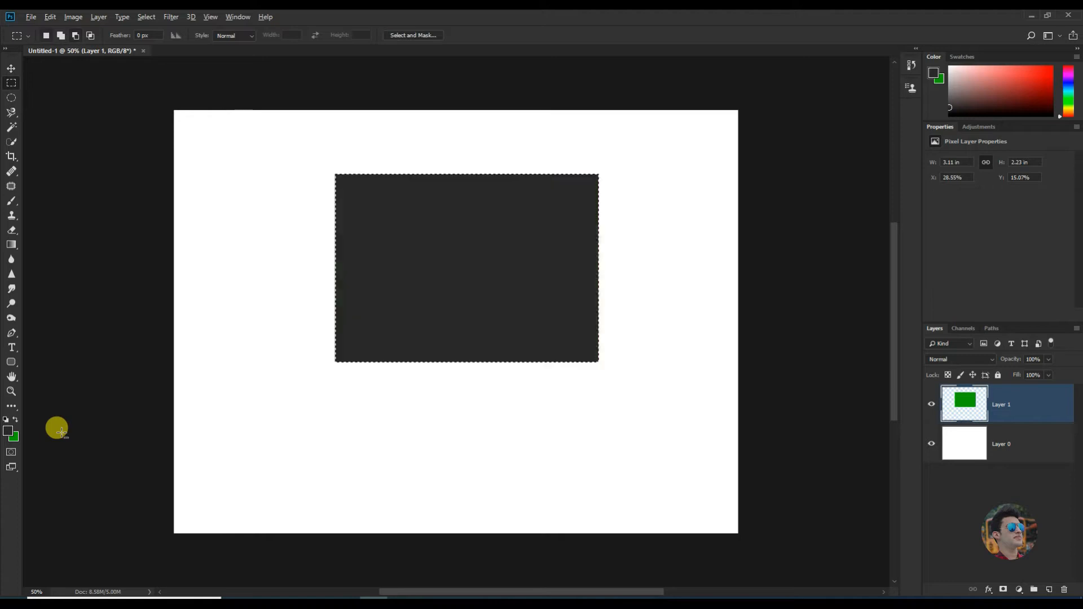
Set the foreground color to red #ff0000 and fill the rectangular selection with it
click(8, 431)
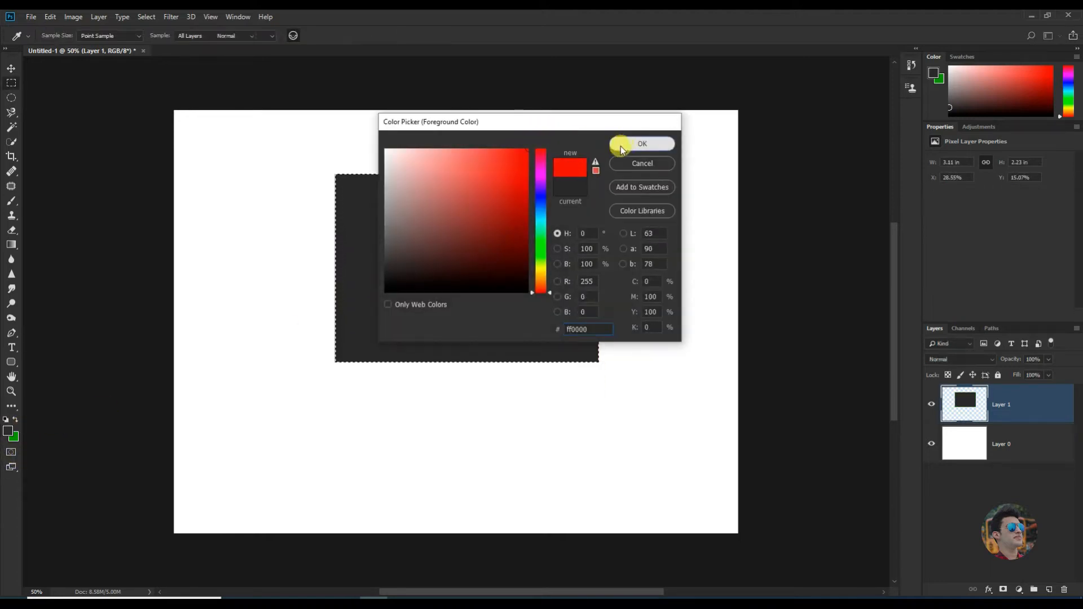
click(621, 144)
key(m)
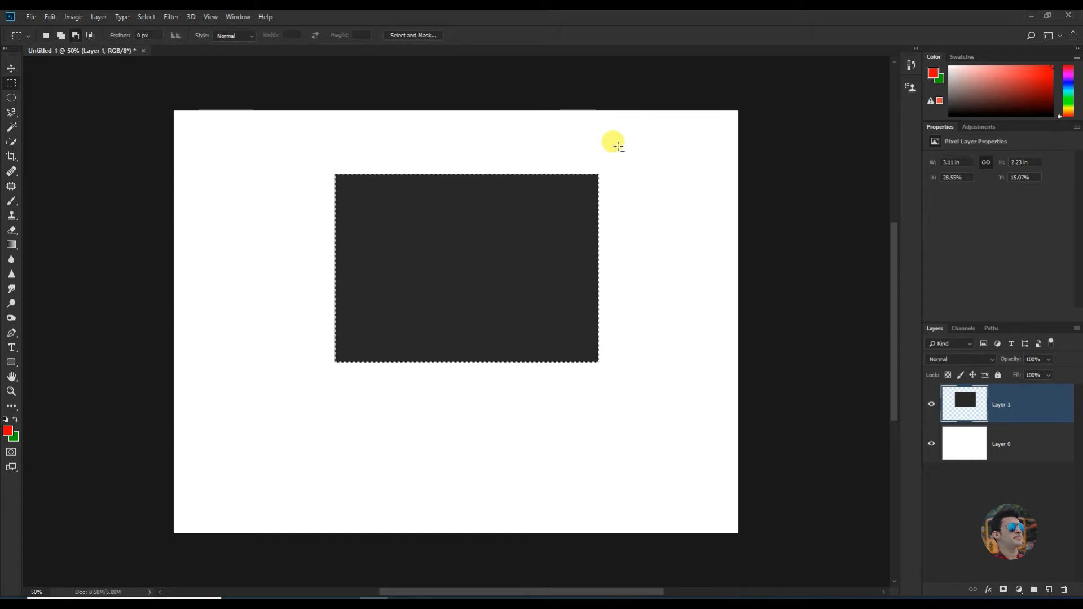
key(alt+BackSpace)
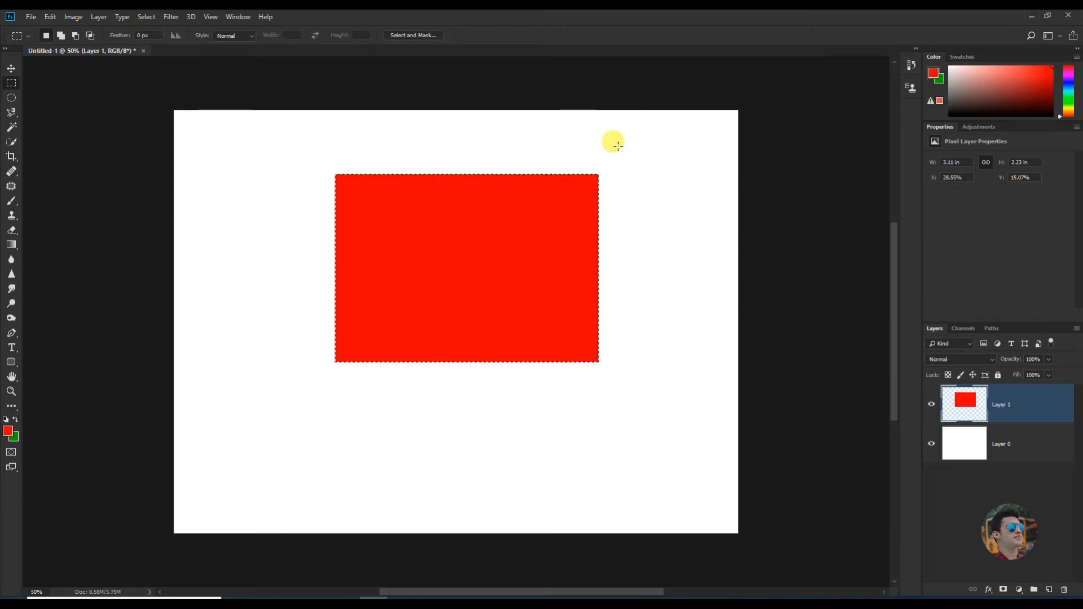
Change the background color to a bright blue and fill the rectangular selection with it
click(14, 435)
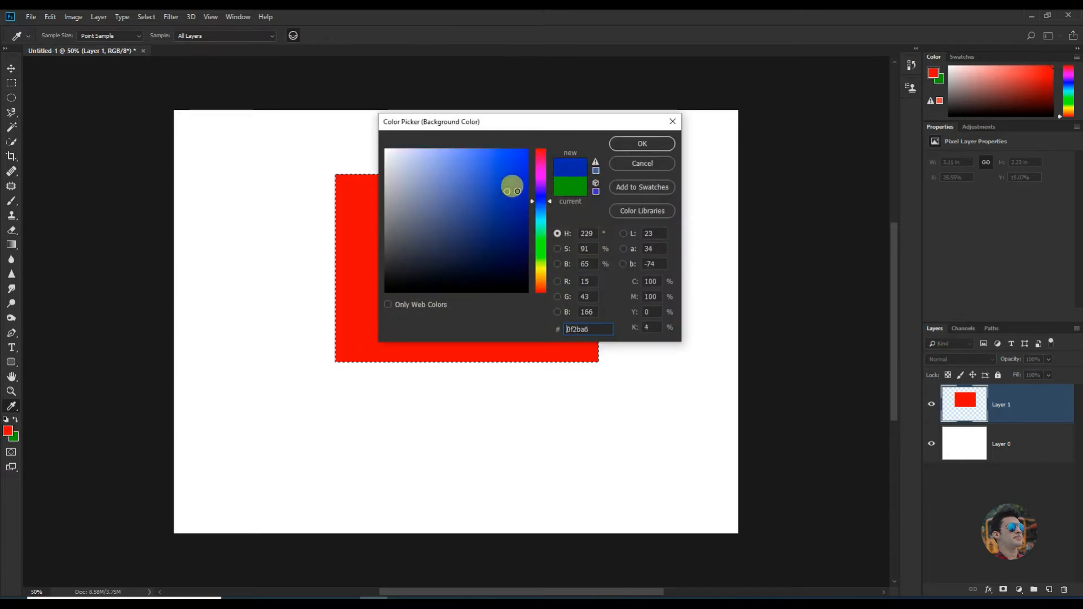
click(646, 145)
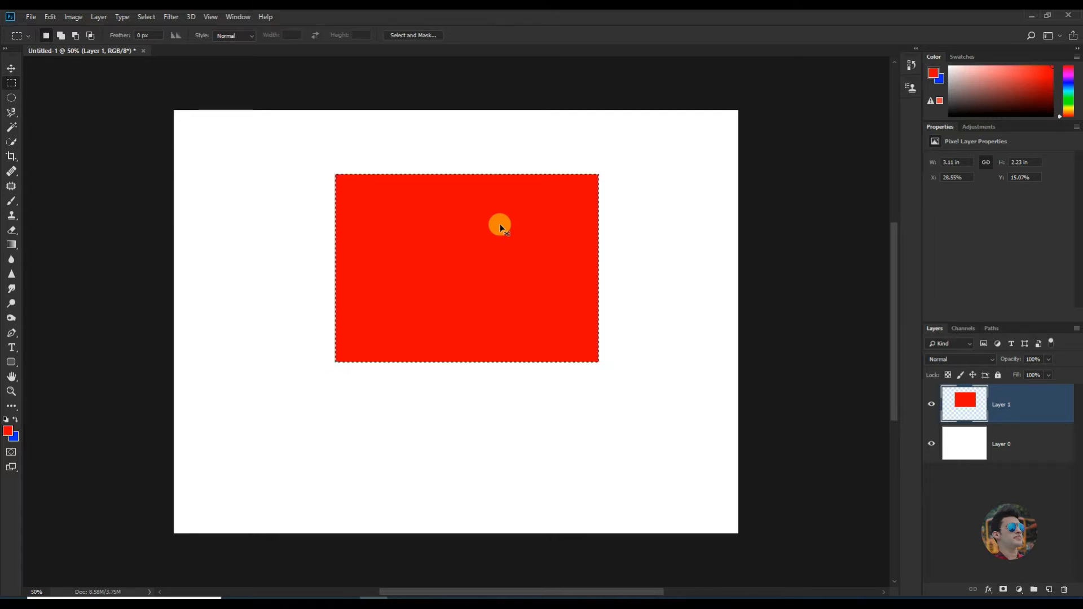
key(ctrl+BackSpace)
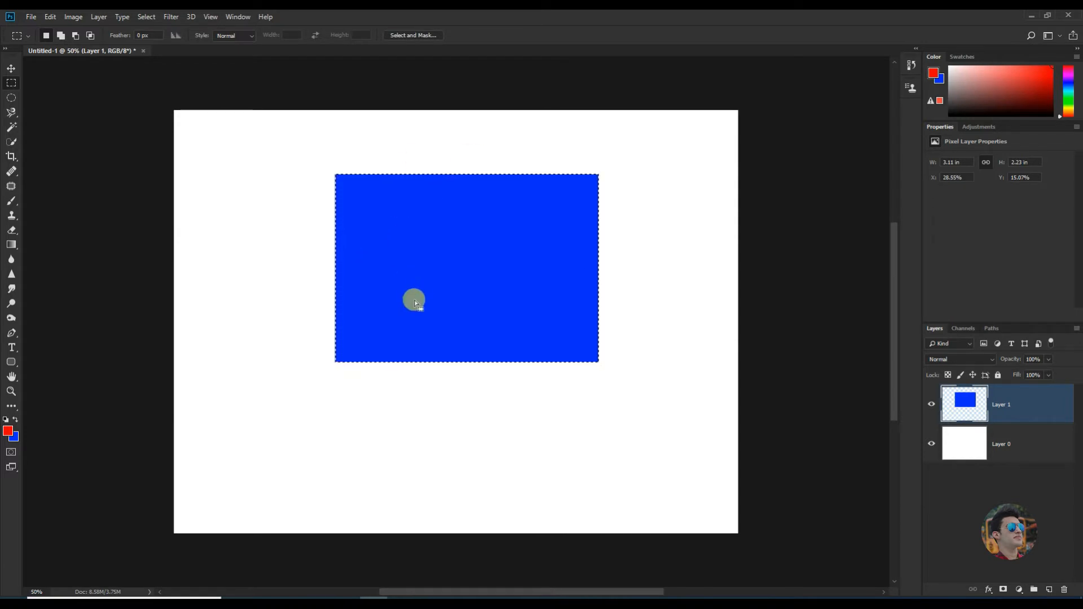
Delete the layer holding the blue rectangle and add a new empty layer above Layer 0
click(930, 405)
click(928, 405)
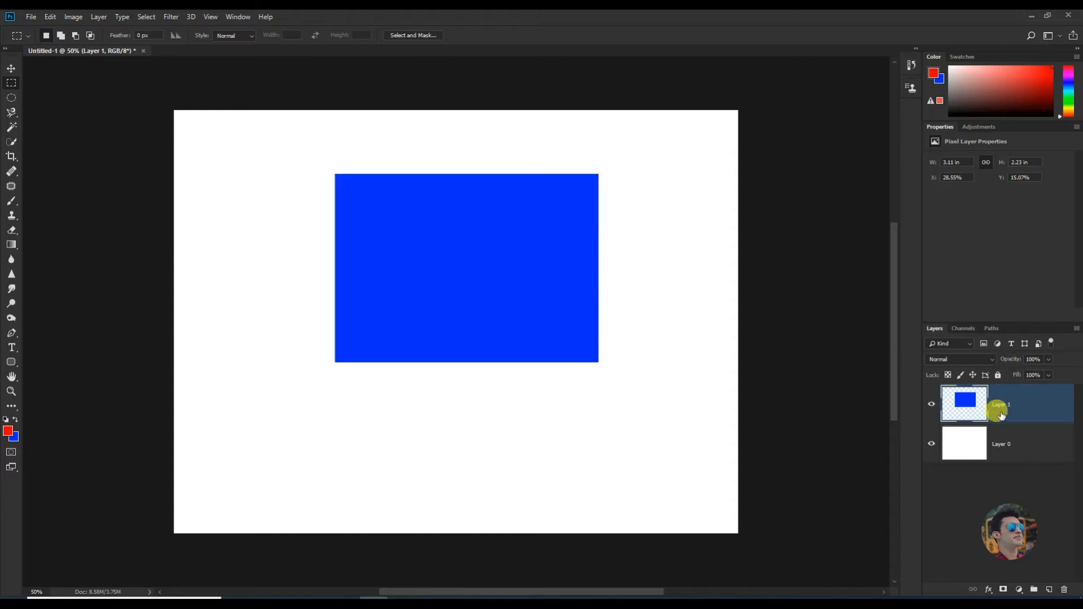
drag(1021, 408, 1064, 589)
click(1049, 590)
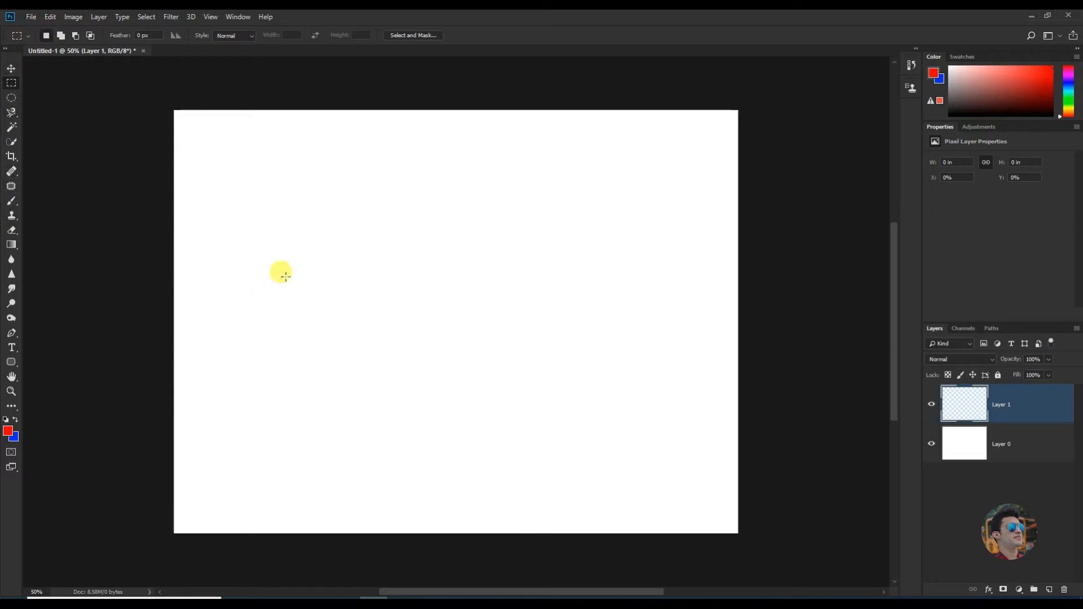
Examine the Contents options of the Fill command and cancel without filling the empty layer
click(50, 16)
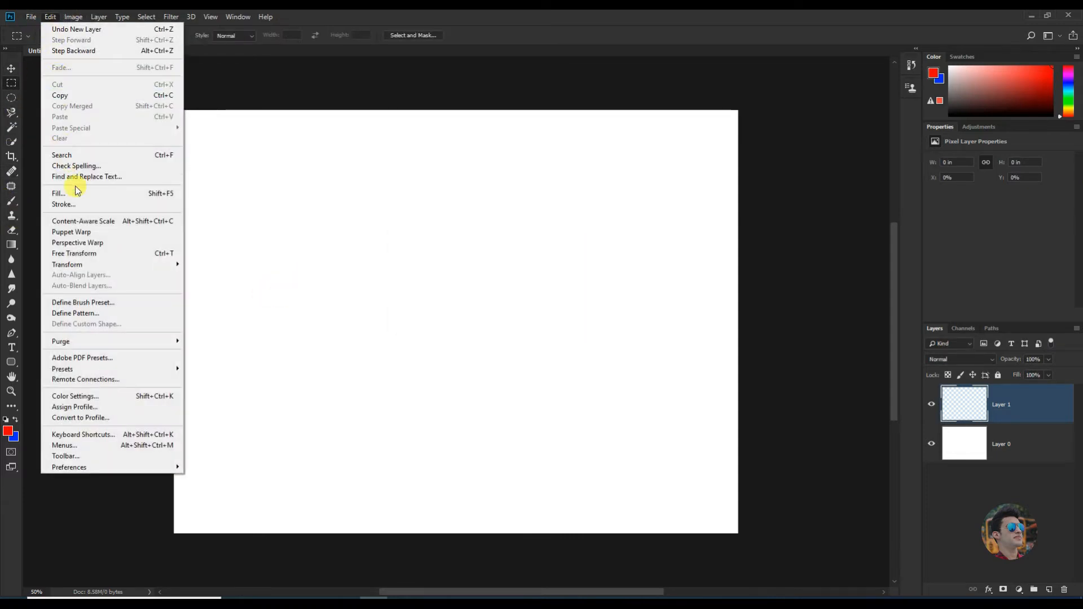
click(76, 191)
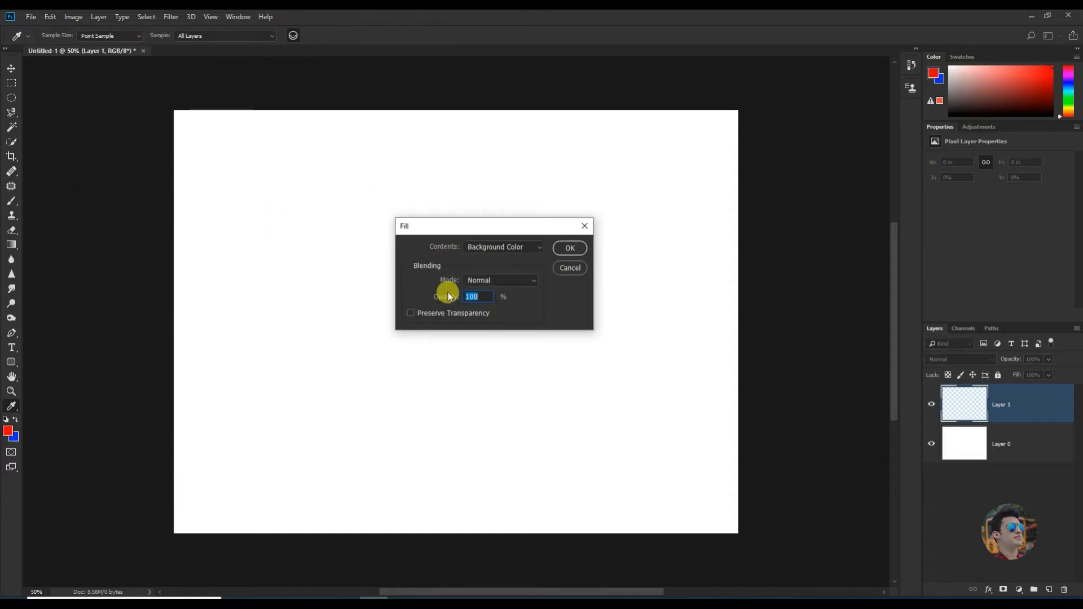
click(585, 227)
key(m)
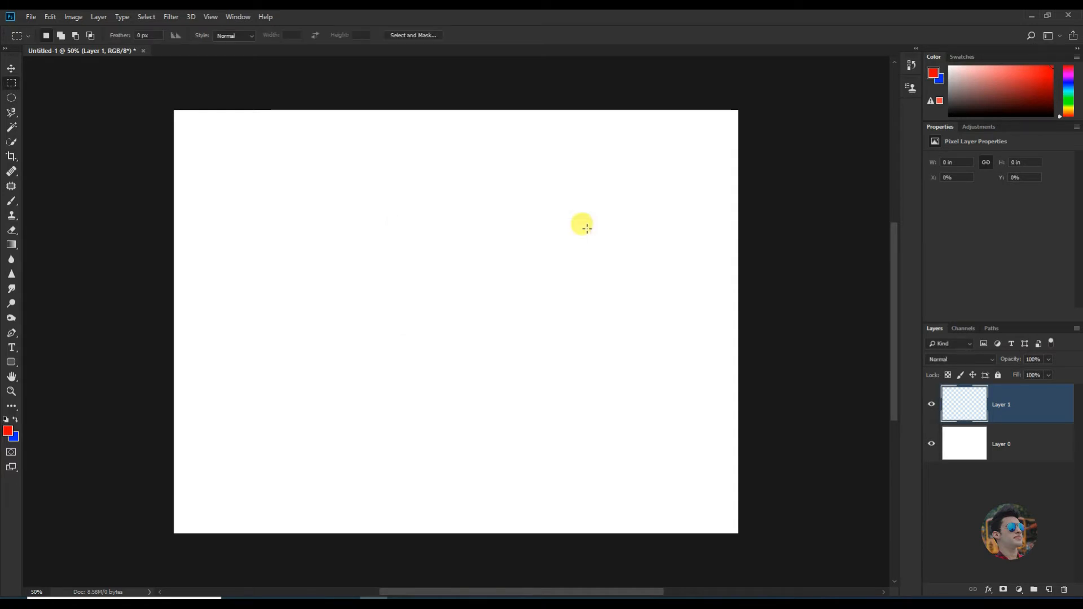
key(shift+F5)
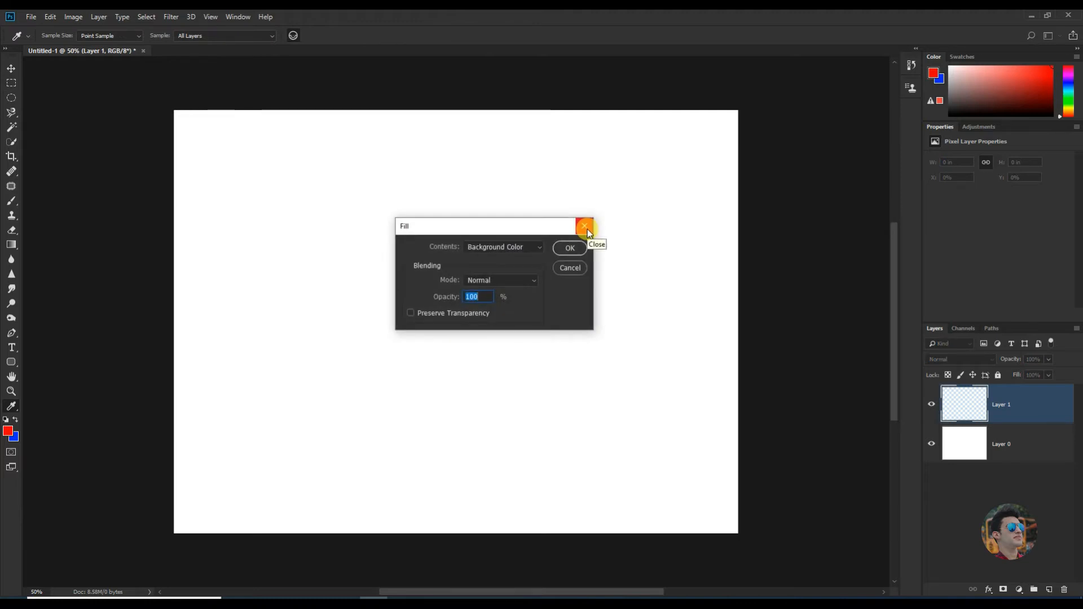
click(489, 248)
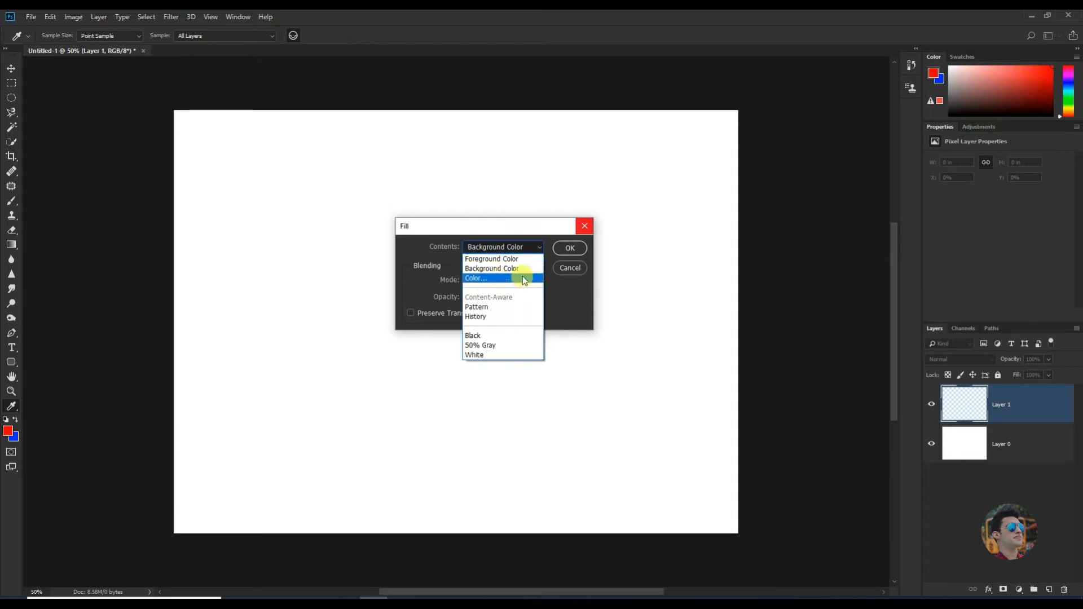
click(573, 269)
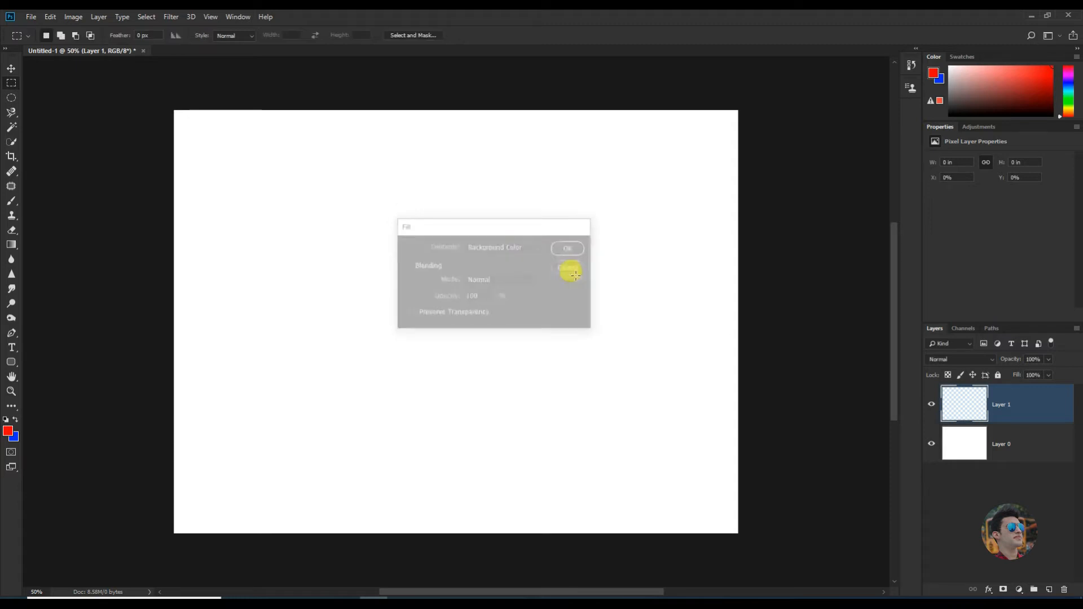
Select a rectangle about 2.15 × 1.42 in near the canvas center and fill it with custom blue #0018ff using the Fill command
drag(376, 238, 559, 356)
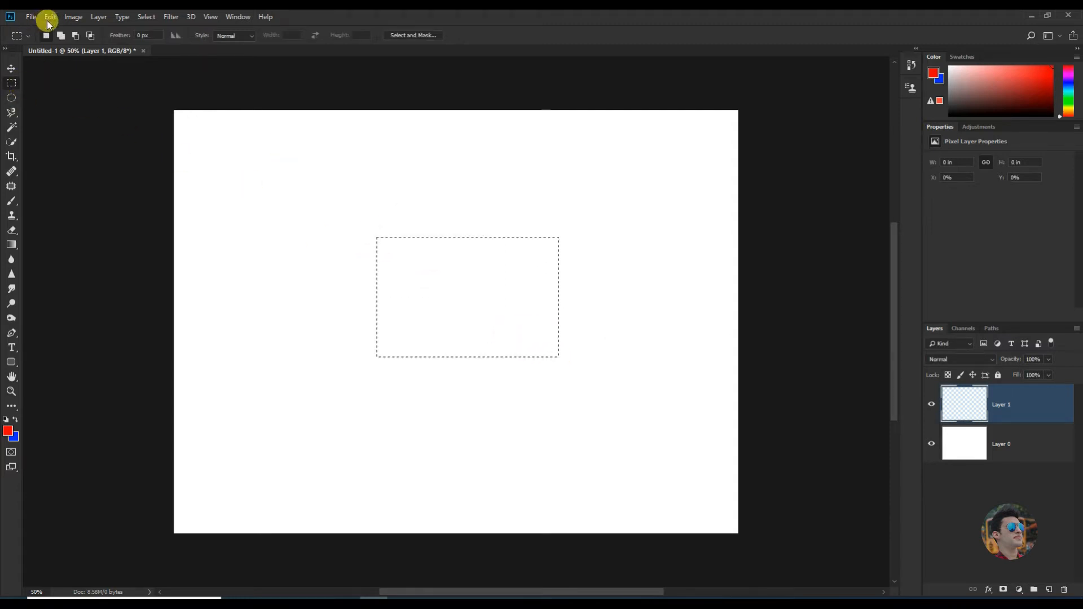
key(shift+F5)
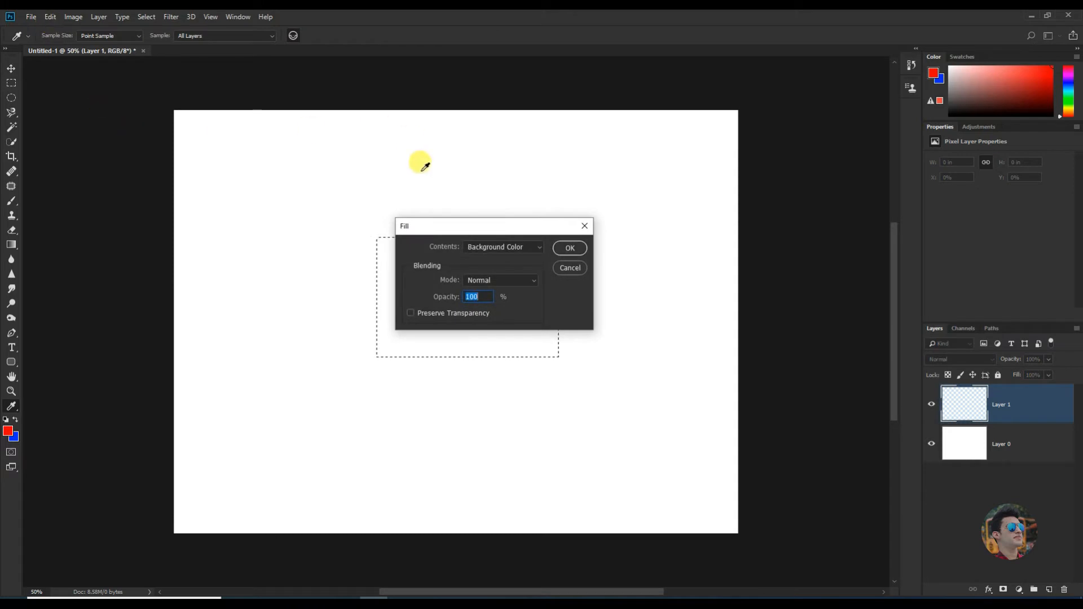
click(485, 247)
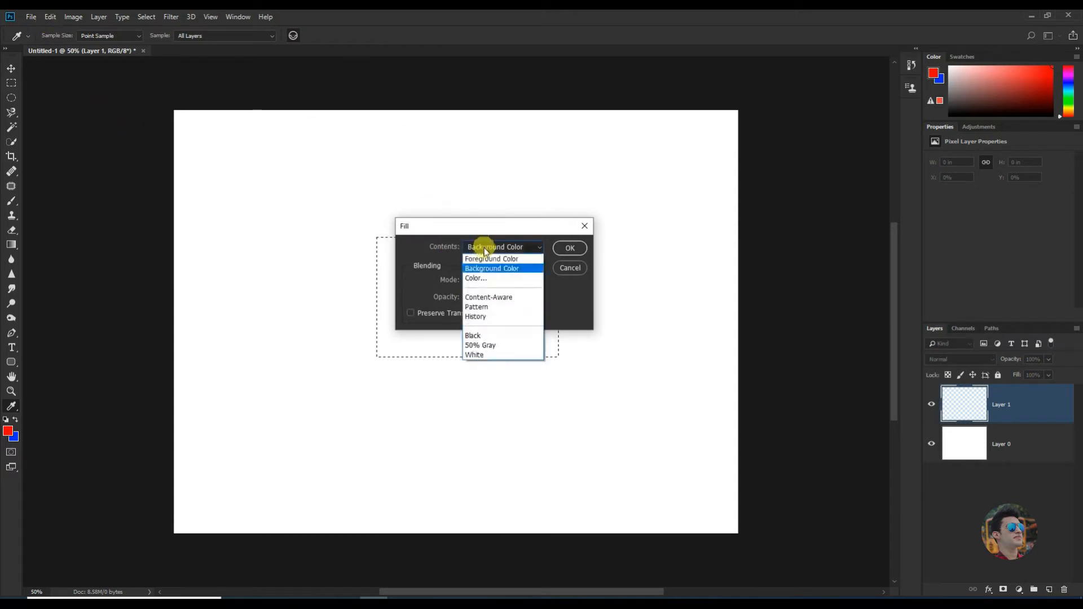
click(492, 279)
click(527, 179)
click(521, 229)
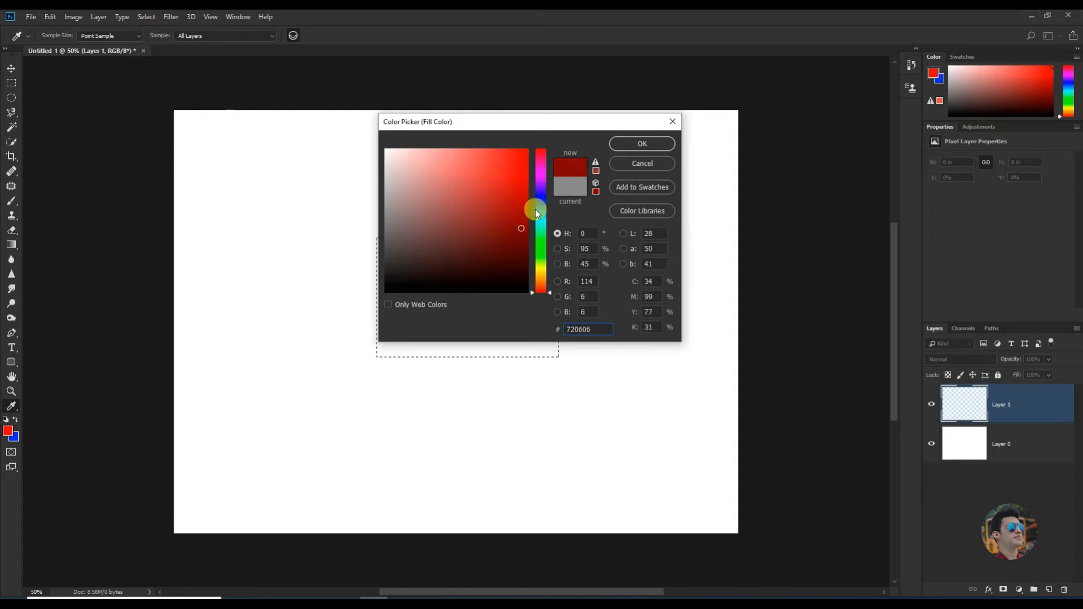
click(537, 203)
click(510, 181)
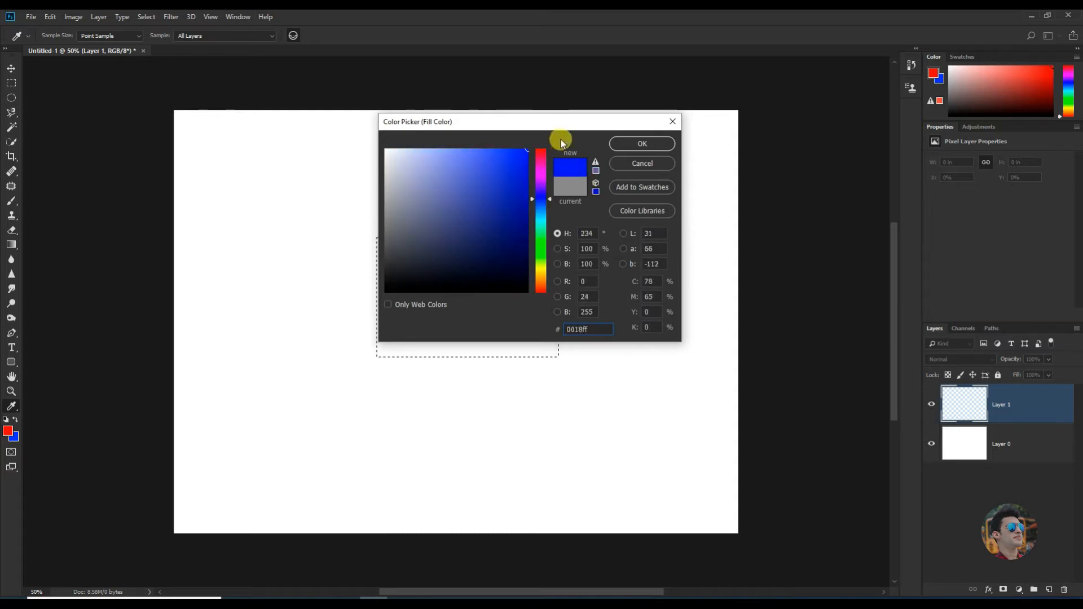
click(651, 143)
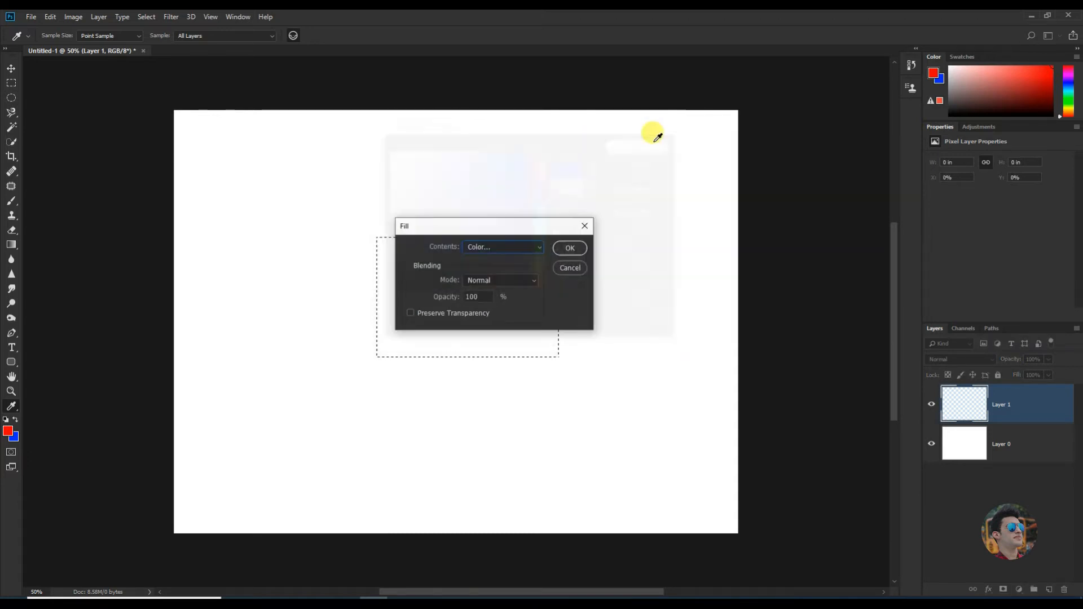
click(569, 247)
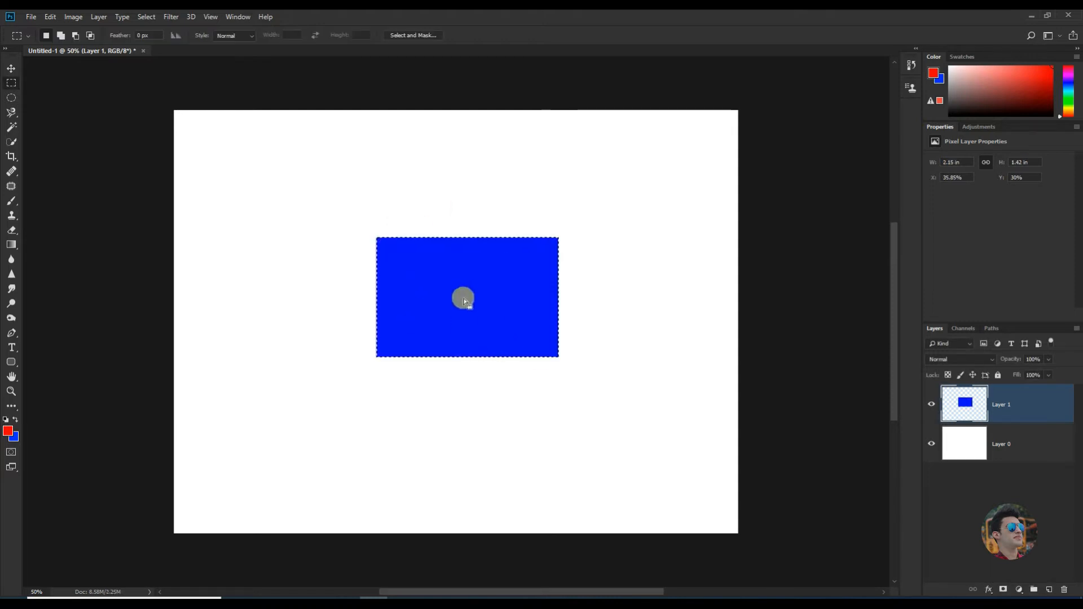
Clear the blue fill from the selected rectangle, cancel another Fill command and deselect the area
key(Delete)
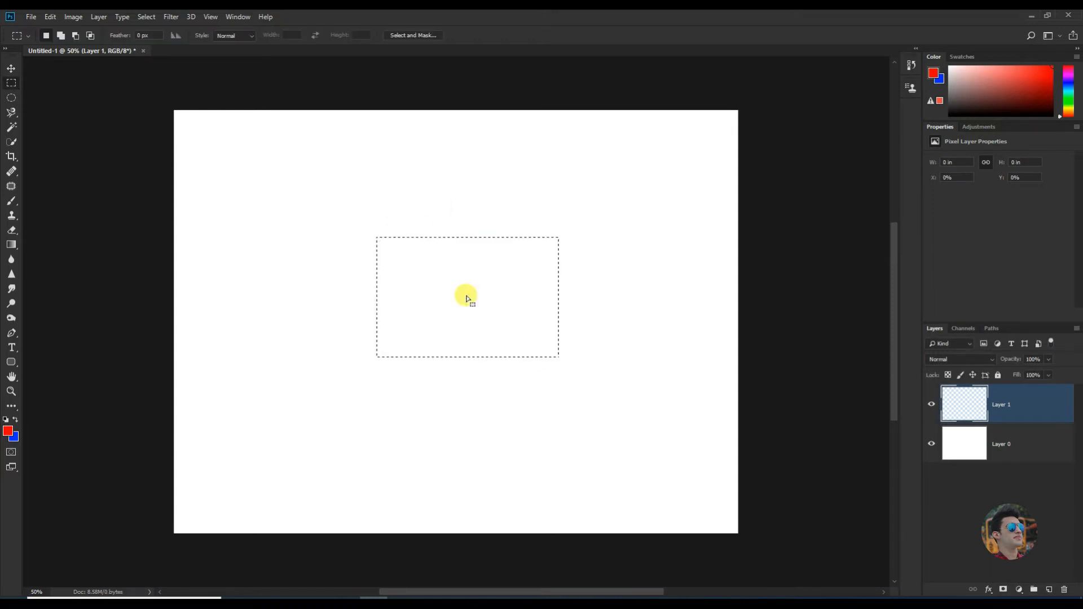
key(shift+F5)
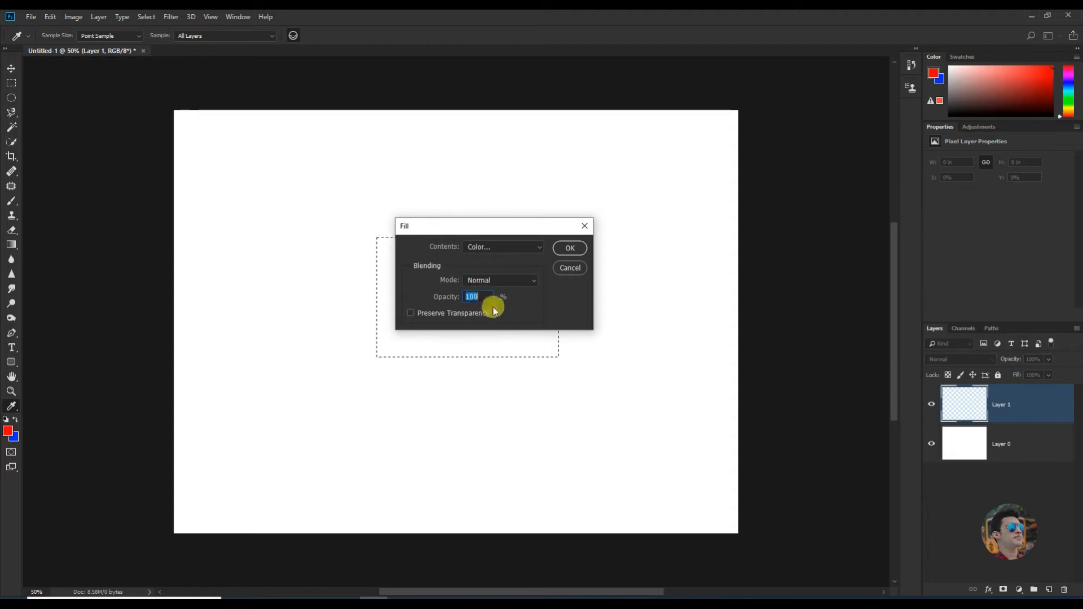
click(570, 268)
key(m)
click(625, 415)
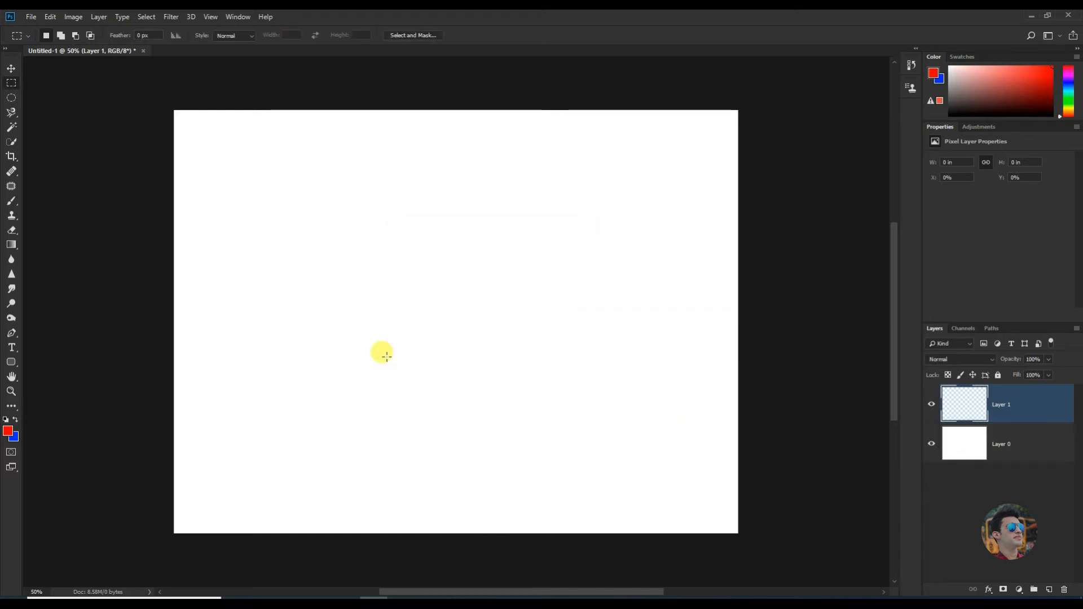
Reduce the Brush tool size to 250 and paint a faint red V-shaped stroke across the canvas on Layer 1
click(11, 202)
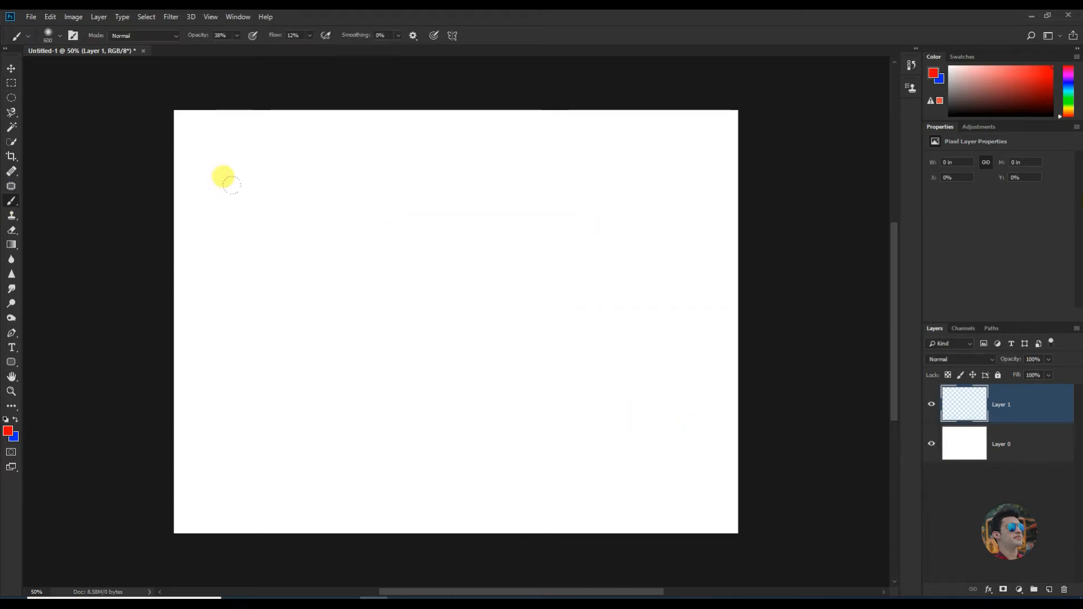
key(bracketleft)
key(bracketleft)
key(bracketleft)
key(bracketleft)
mouse_move(339, 194)
mouse_down()
mouse_move(457, 305)
mouse_move(599, 258)
mouse_move(619, 227)
mouse_up()
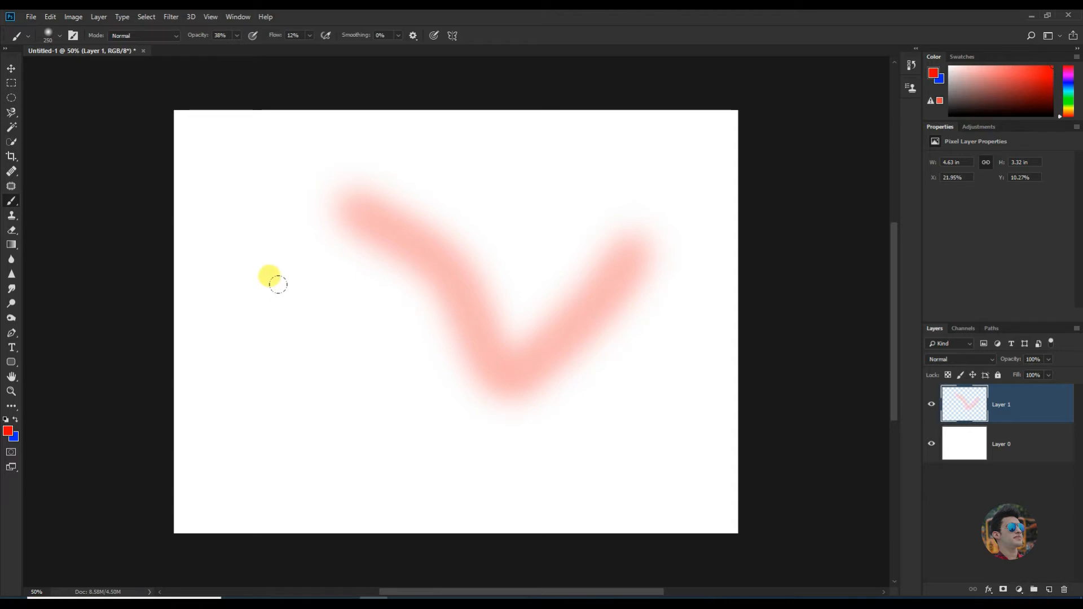
Undo the faint stroke and paint a solid red curved stroke on Layer 1 with brush opacity at 100% and flow at 95%
key(ctrl+z)
drag(193, 35, 323, 37)
mouse_move(296, 154)
mouse_down()
mouse_move(382, 188)
mouse_move(418, 280)
mouse_move(505, 346)
mouse_move(609, 271)
mouse_up()
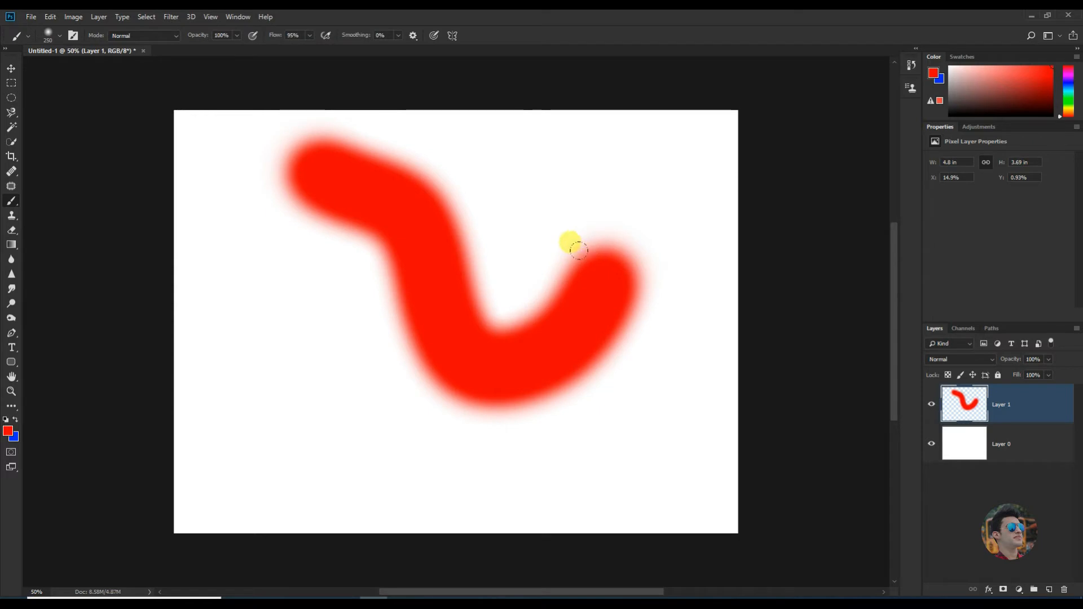
Recolor the red stroke on Layer 1 blue using a custom color Fill with Preserve Transparency on, and undo both the fill and the stroke
key(shift+F5)
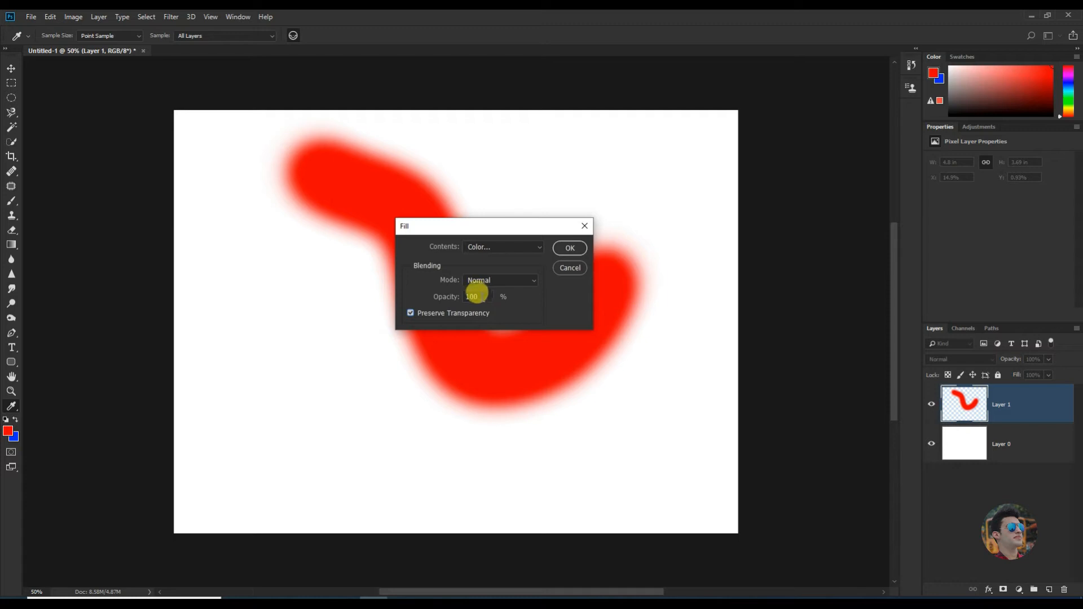
click(472, 243)
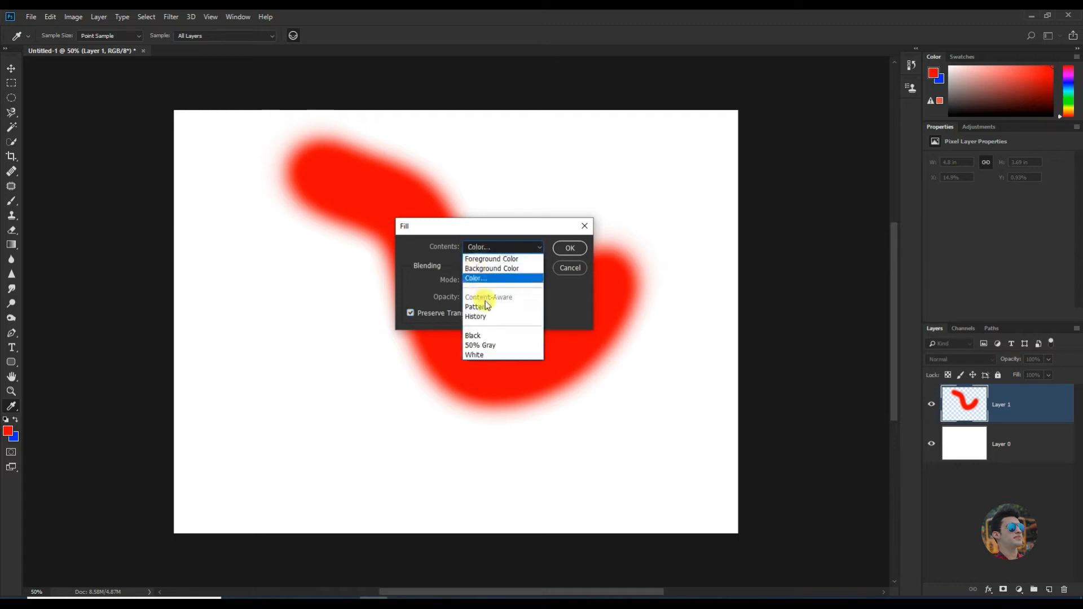
click(488, 279)
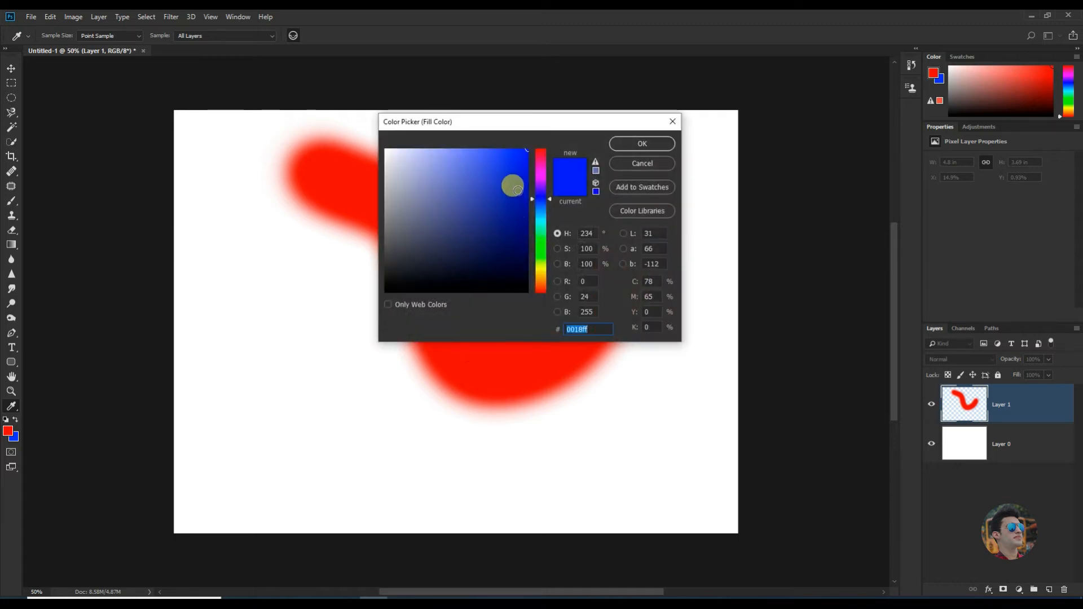
click(637, 144)
click(571, 249)
key(b)
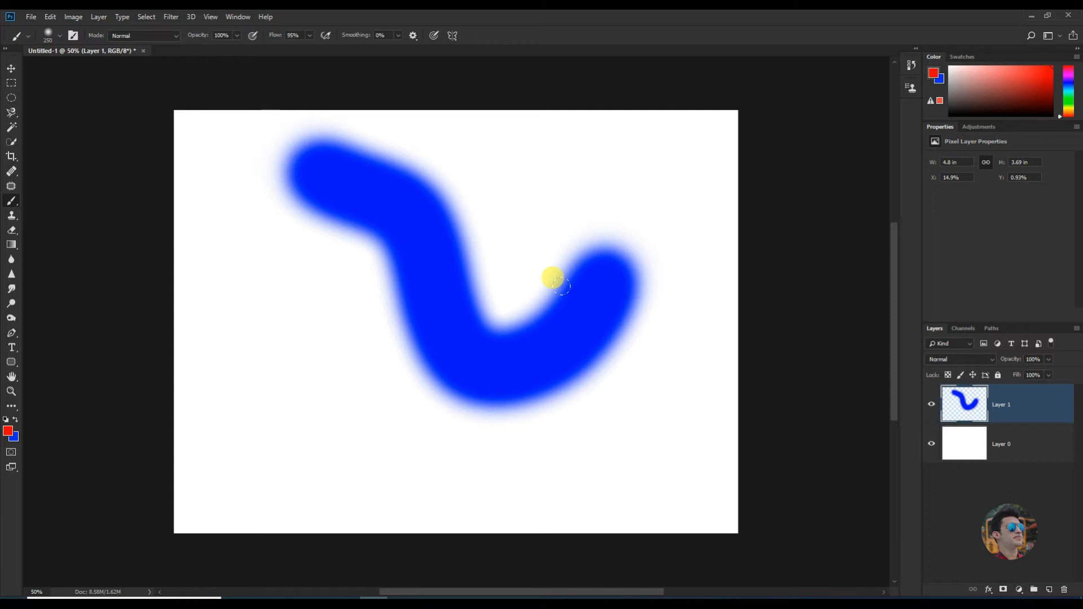
key(ctrl+z)
key(ctrl+z)
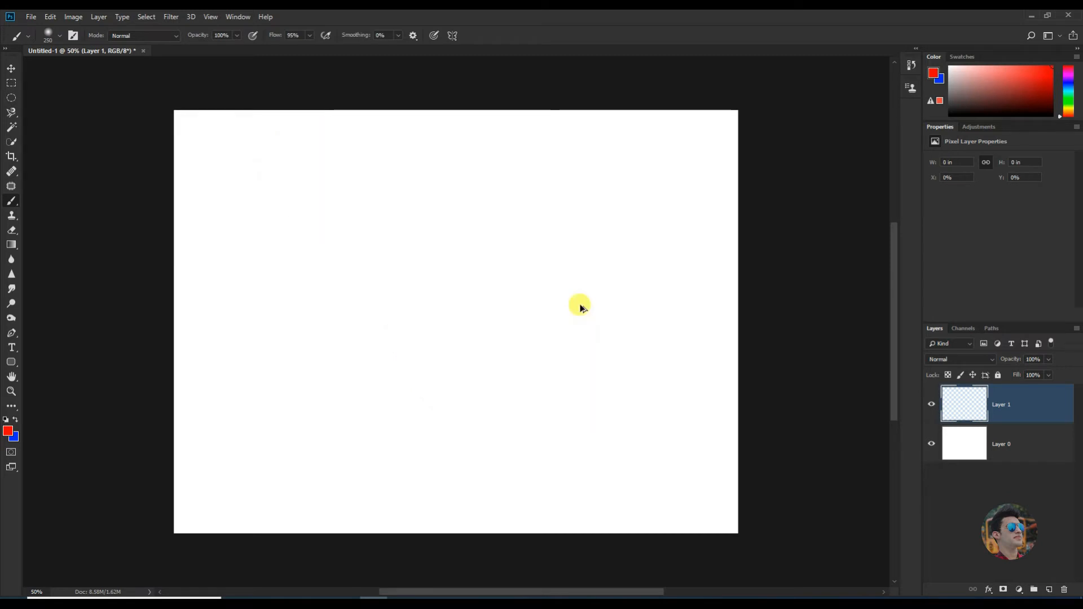
key(shift+F5)
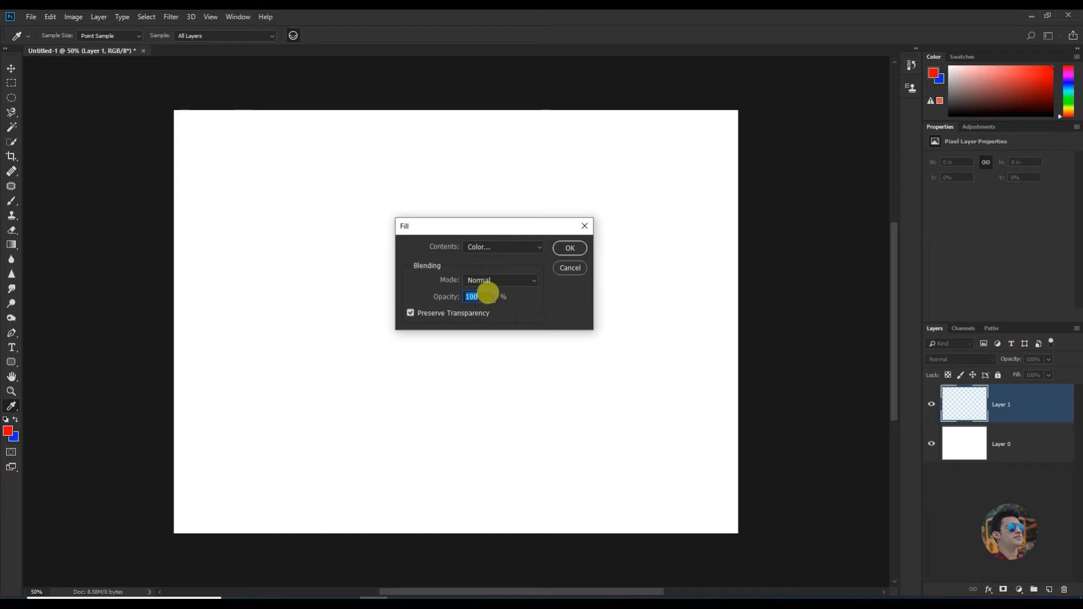
click(484, 249)
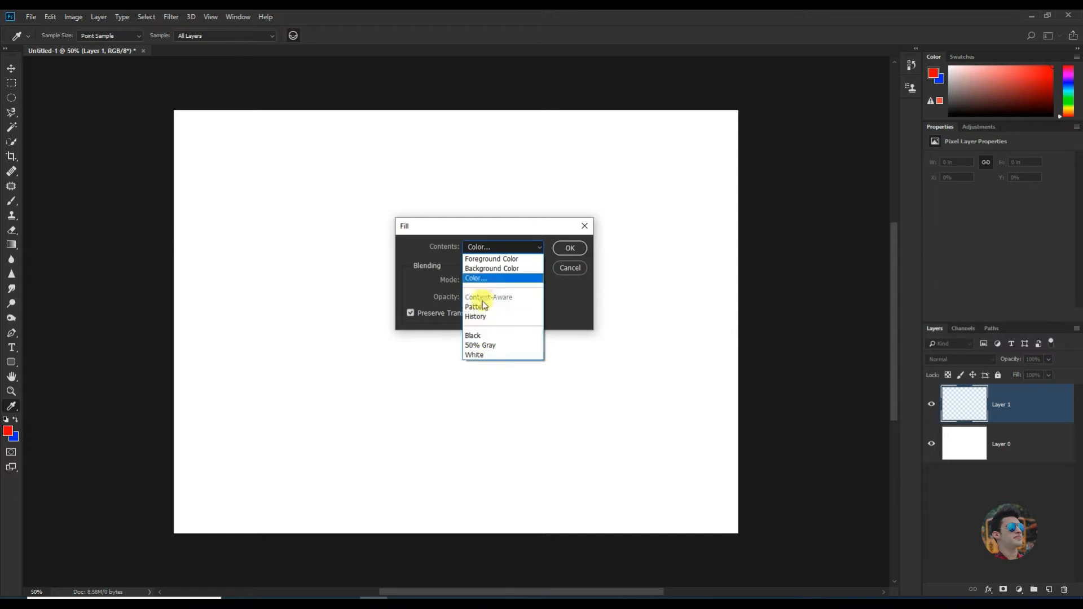
click(561, 271)
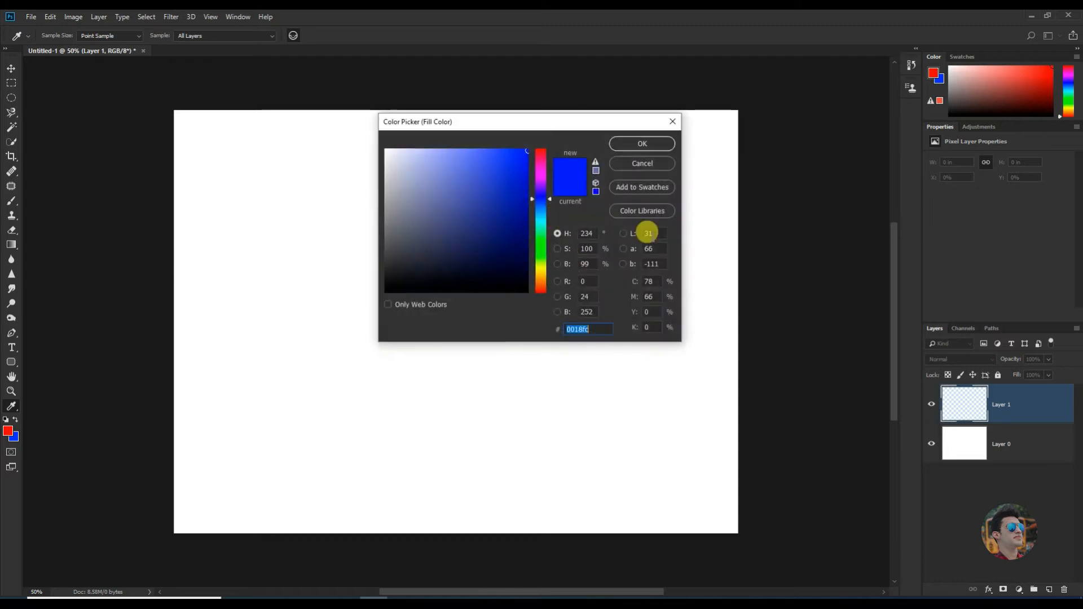
click(647, 165)
click(581, 226)
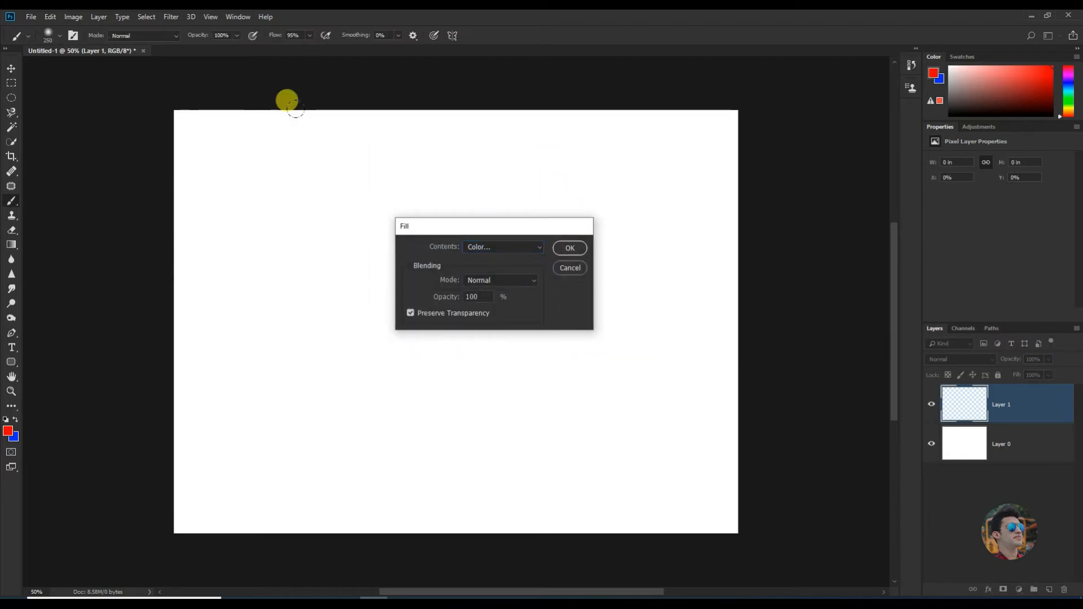
Close Untitled-1 without saving and open the beach photo, skier-3304395_1920, the-alps-3317534_1920 and winter-1246197_1920 from the images folder
click(143, 51)
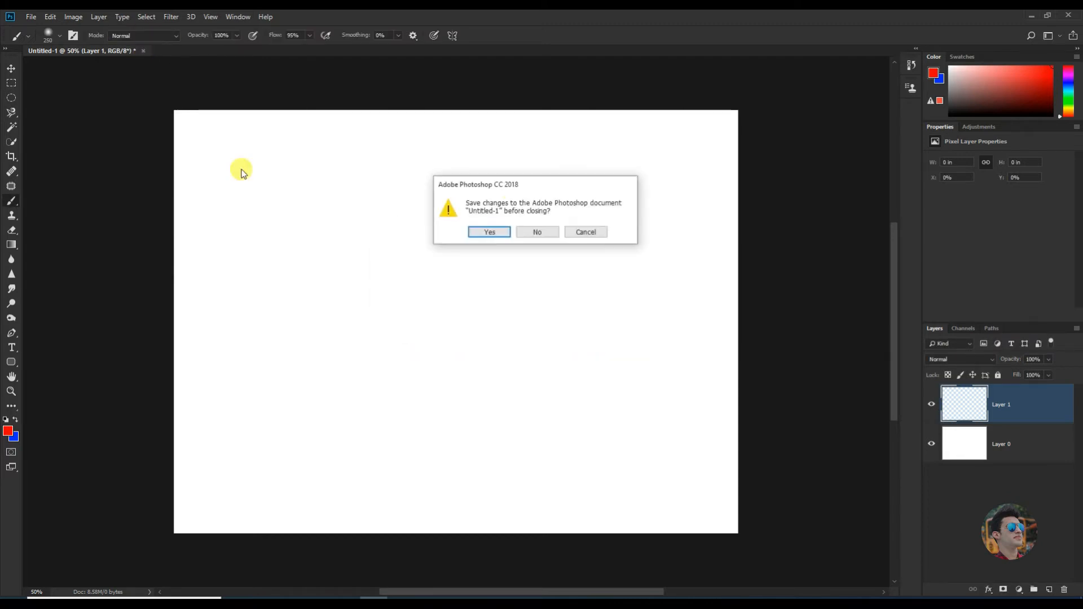
click(537, 236)
click(31, 17)
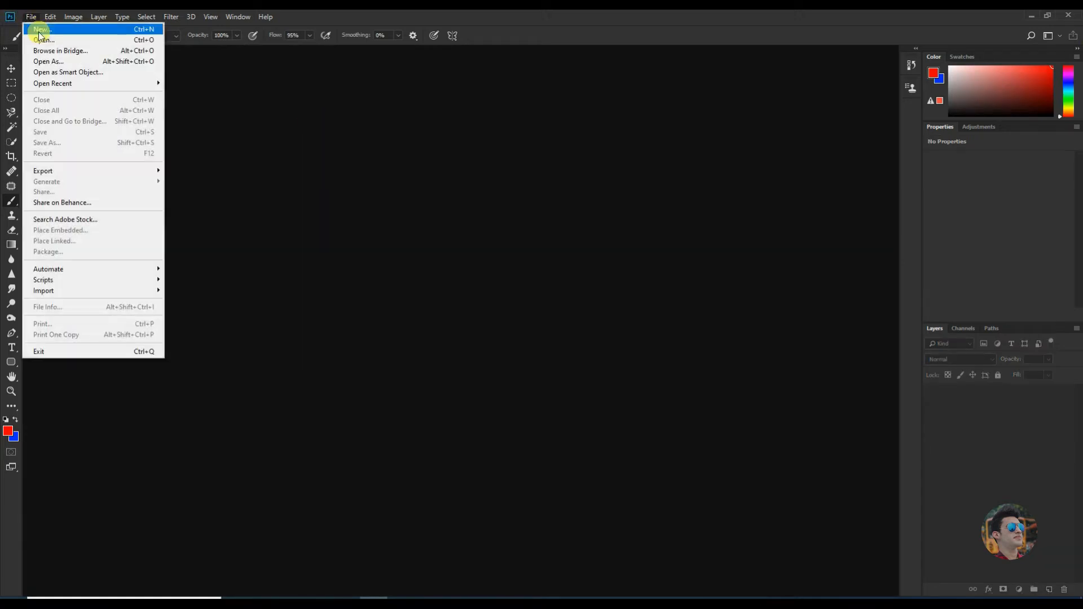
click(39, 38)
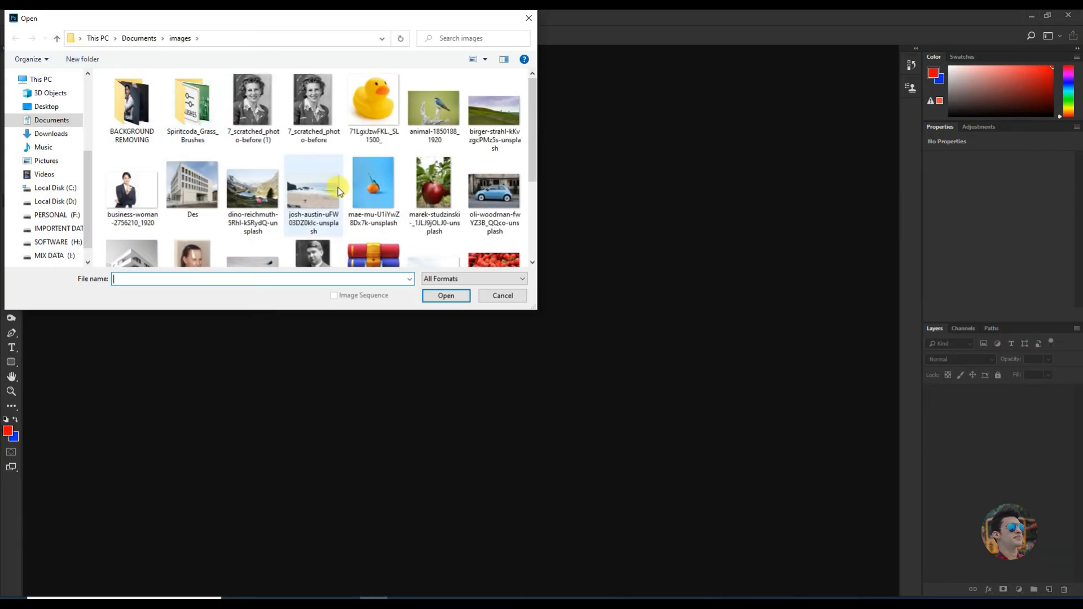
drag(530, 117, 535, 178)
click(252, 158)
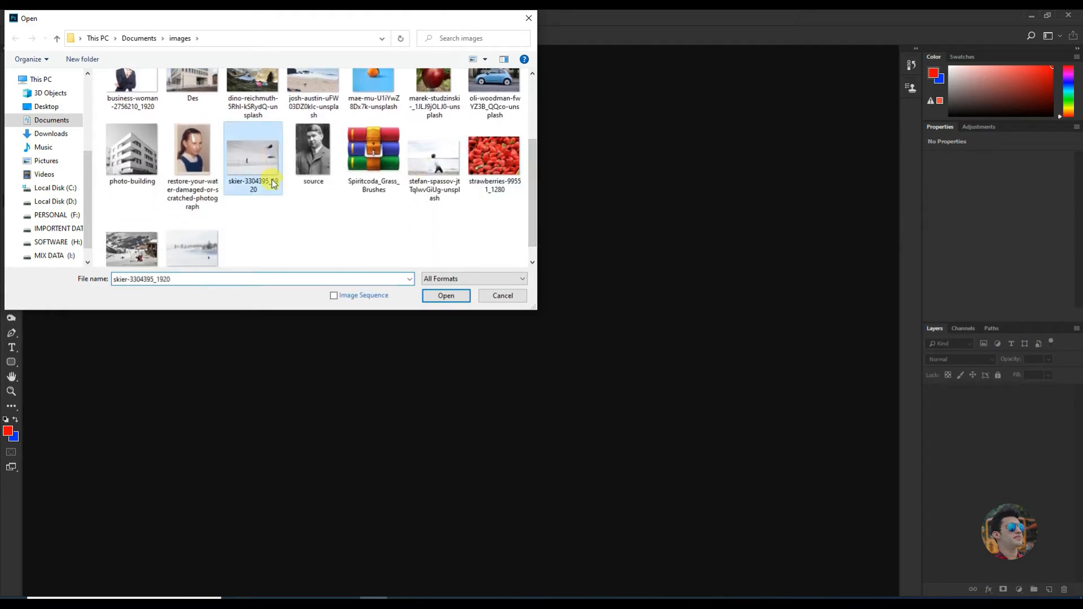
ctrl+click(312, 91)
scroll(231, 234, down, 2)
ctrl+click(204, 240)
ctrl+click(133, 242)
click(448, 296)
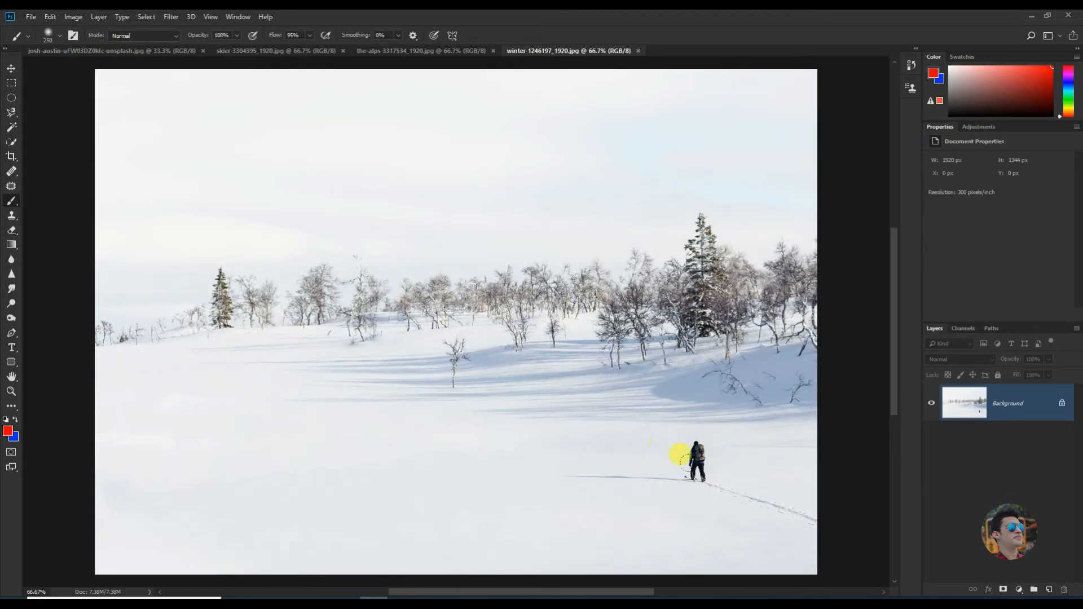
Unlock the Background layer of the winter-1246197_1920 image and add a new empty layer above it
click(11, 68)
click(1062, 404)
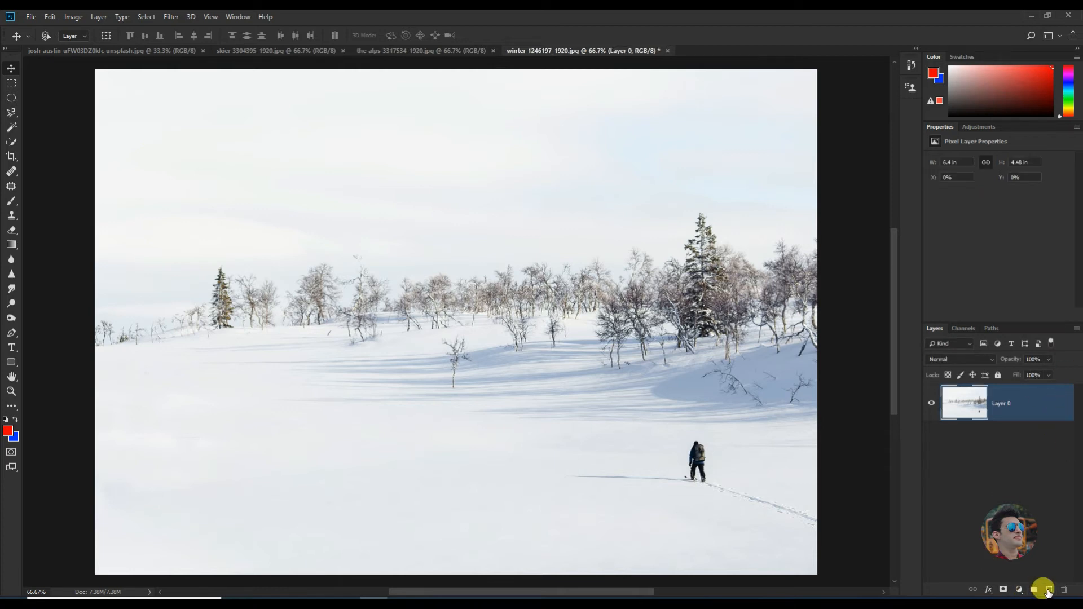
click(1047, 590)
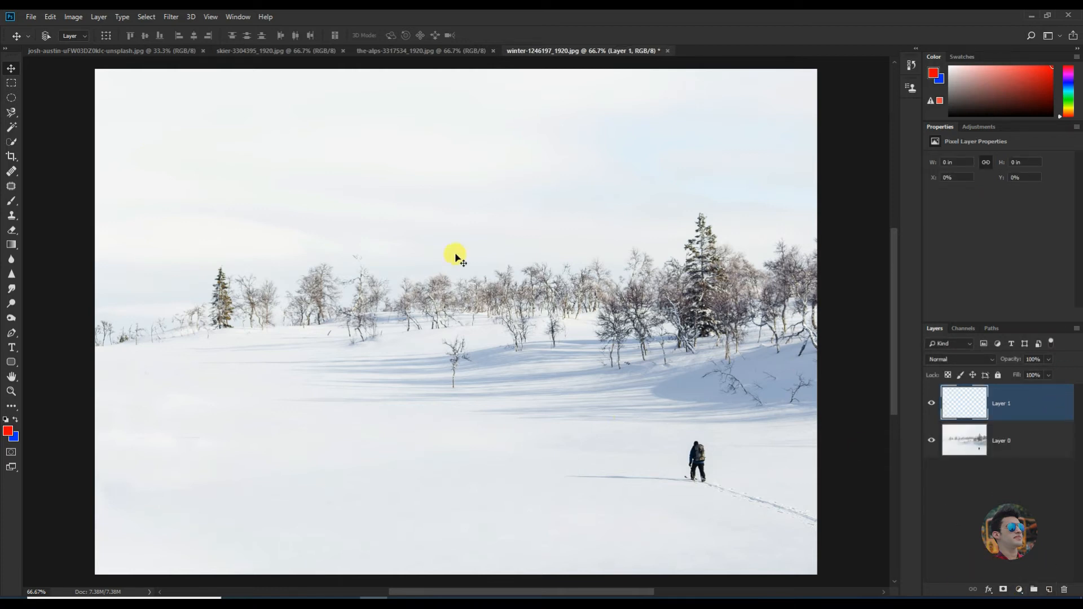
click(73, 37)
click(75, 40)
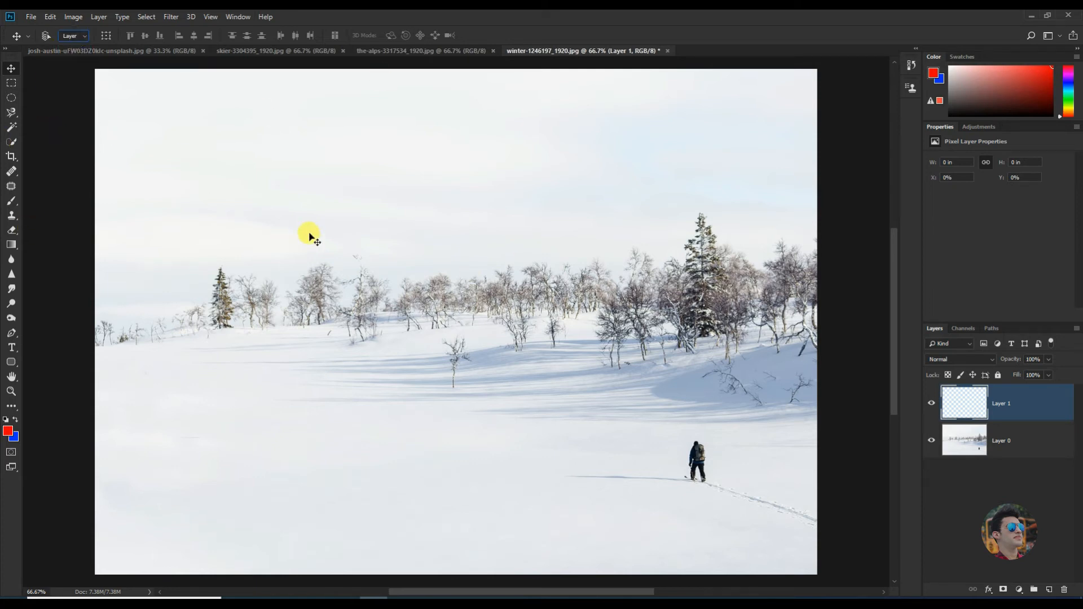
Outline the hiker with a loose Polygonal Lasso selection and delete the empty Layer 1
click(13, 113)
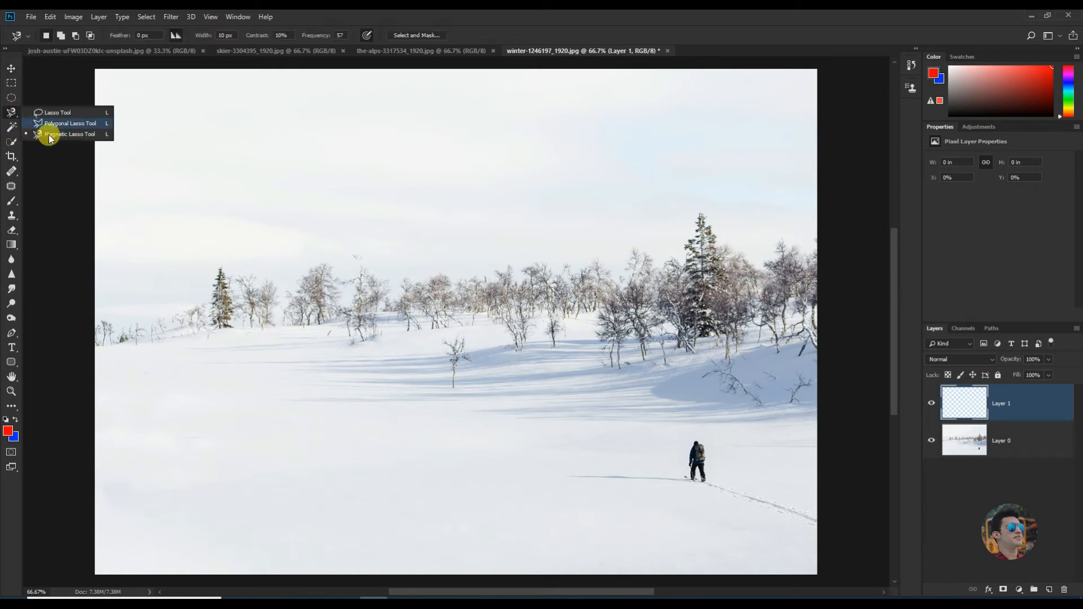
click(68, 123)
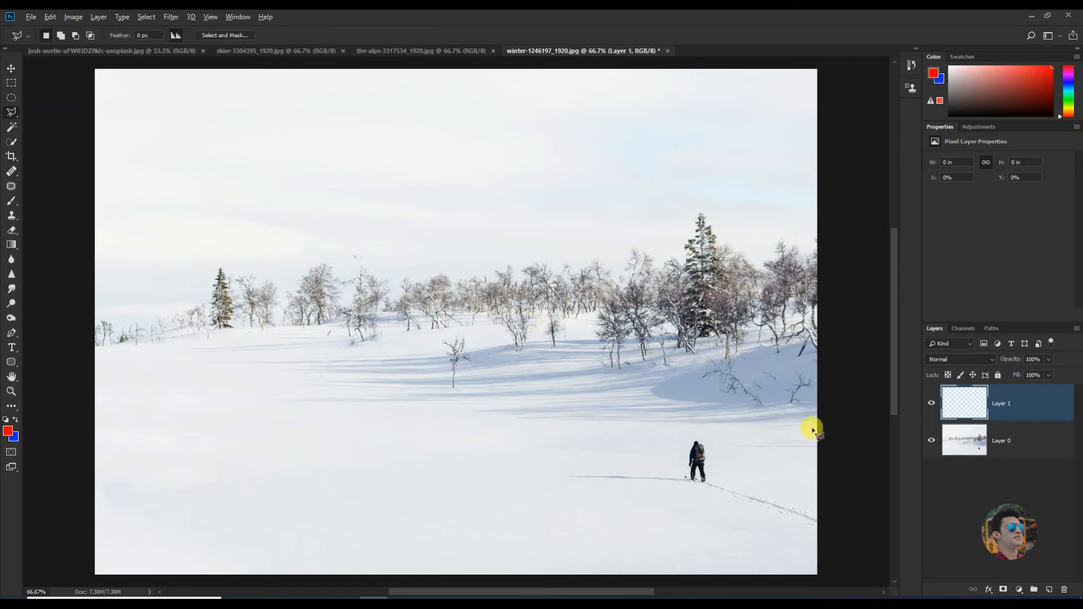
scroll(695, 478, up, 10)
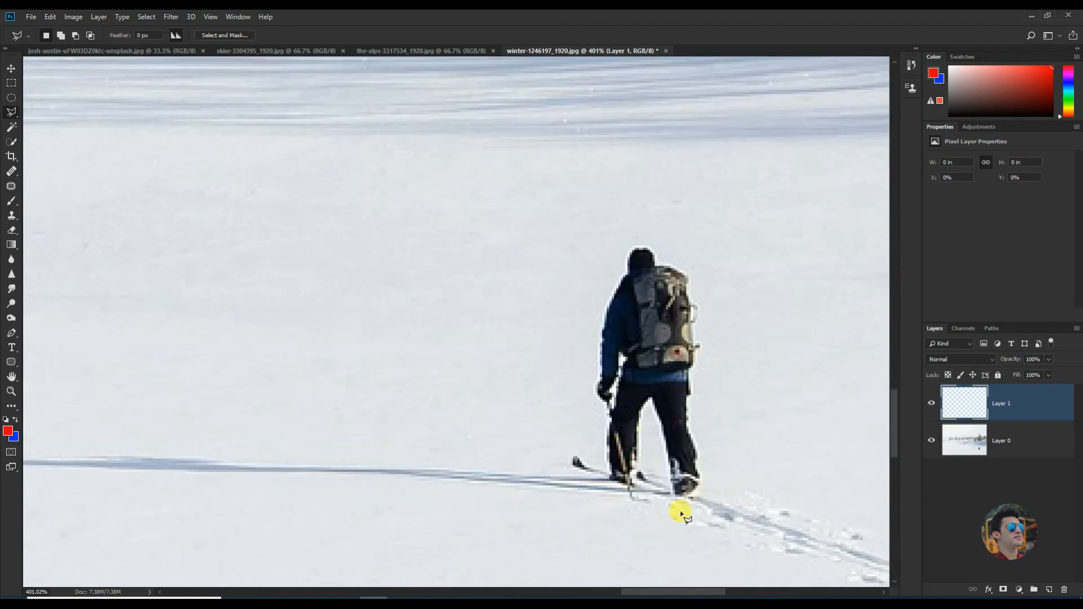
click(666, 517)
click(563, 486)
click(523, 377)
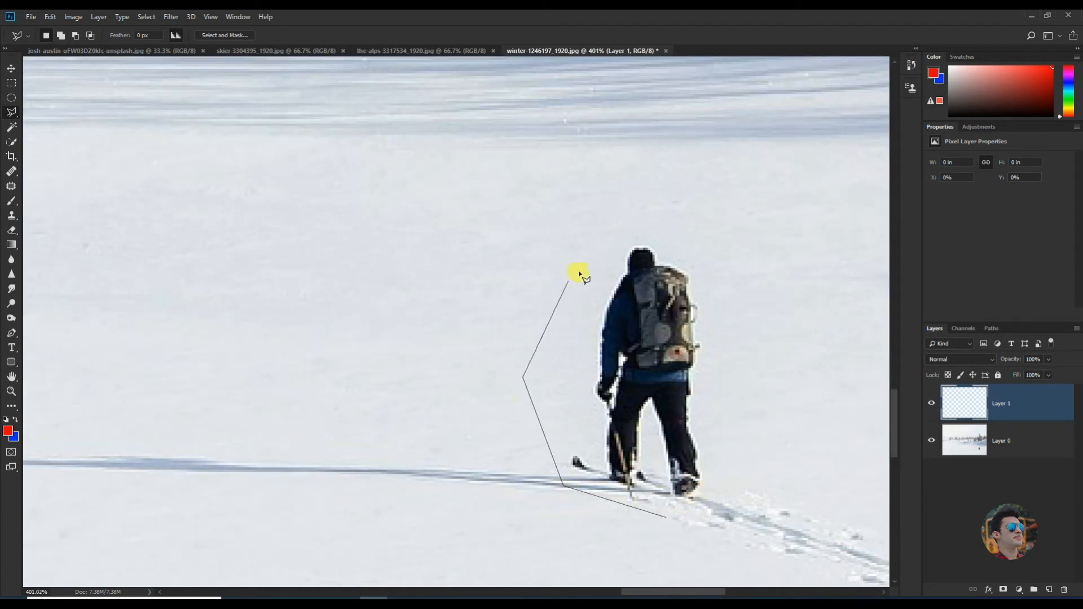
click(727, 263)
click(744, 427)
click(729, 508)
click(665, 517)
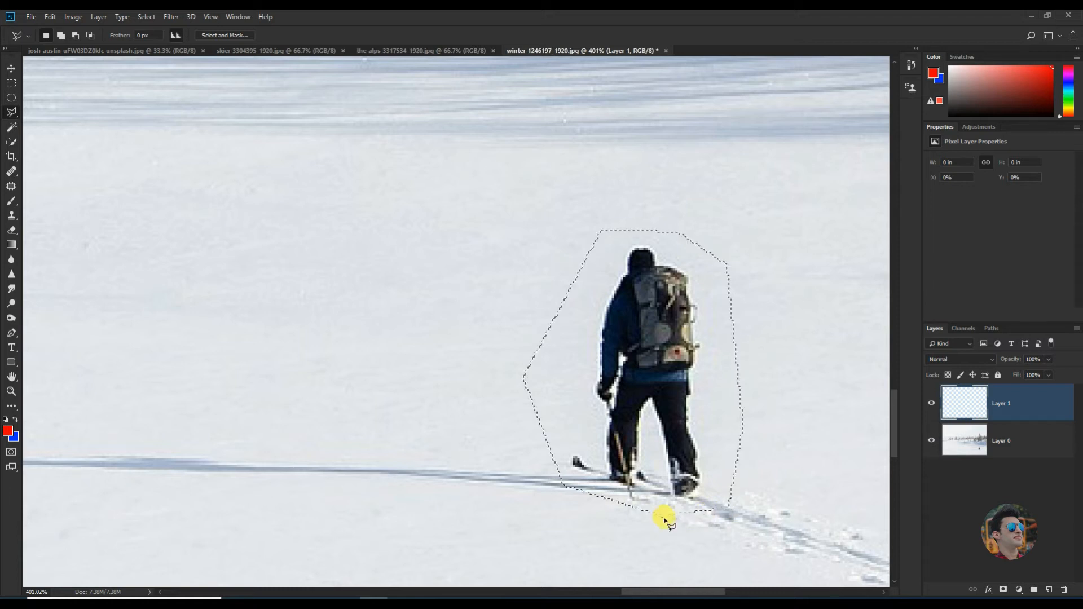
drag(1029, 411, 1064, 590)
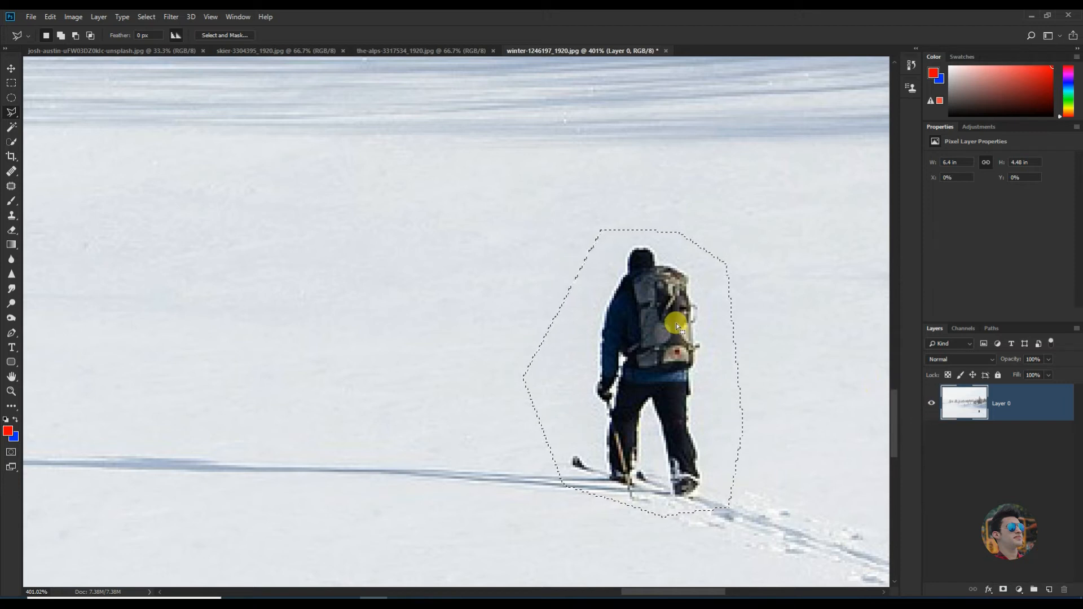
Remove the selected hiker from Layer 0 using a Content-Aware fill with Preserve Transparency off, and clear the selection
scroll(687, 327, down, 3)
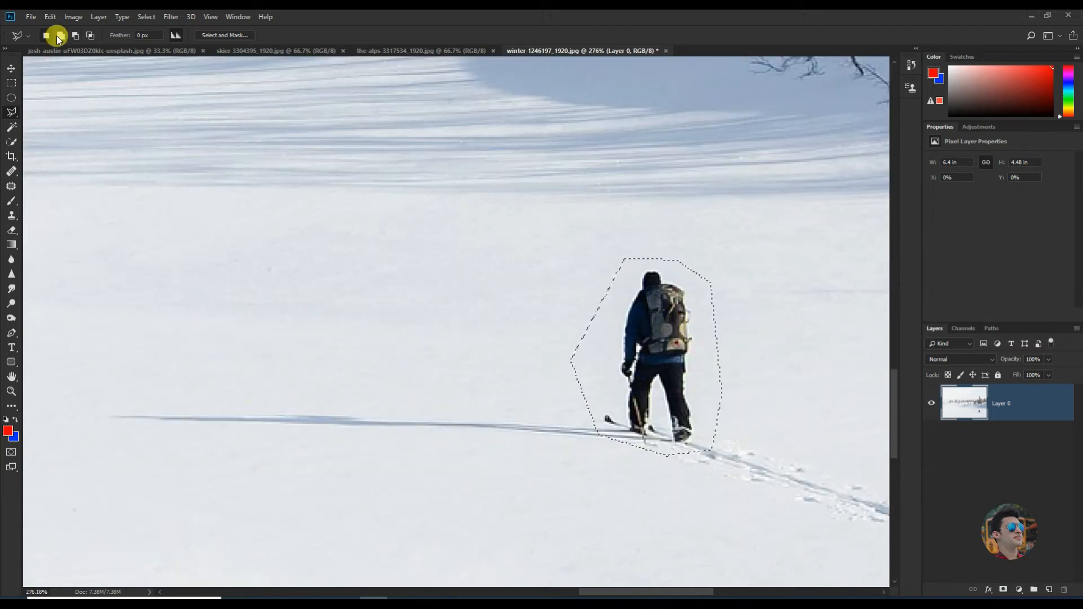
key(shift+F5)
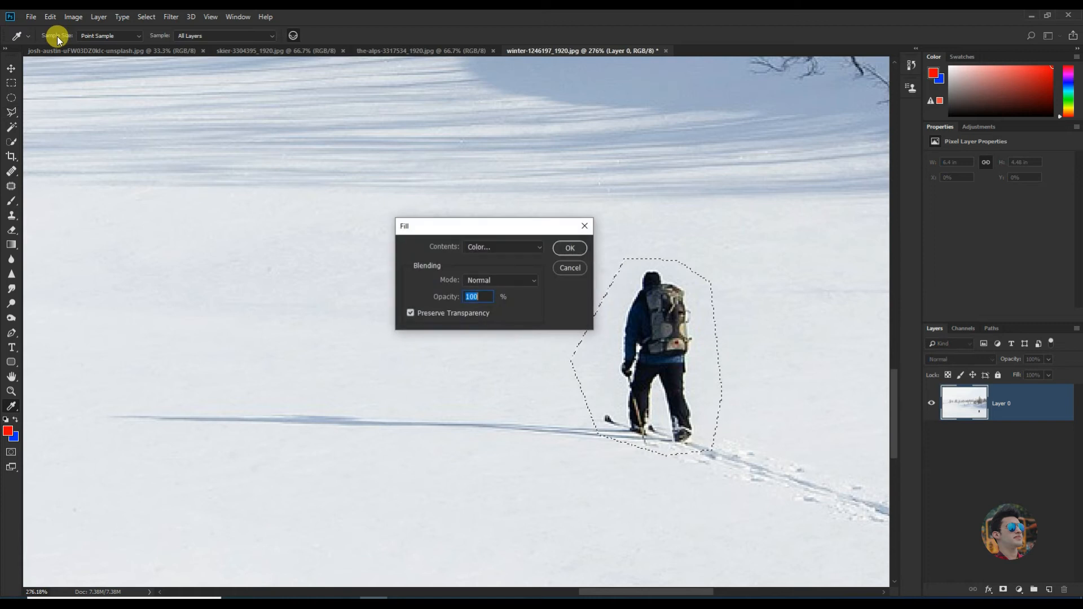
click(480, 247)
click(504, 299)
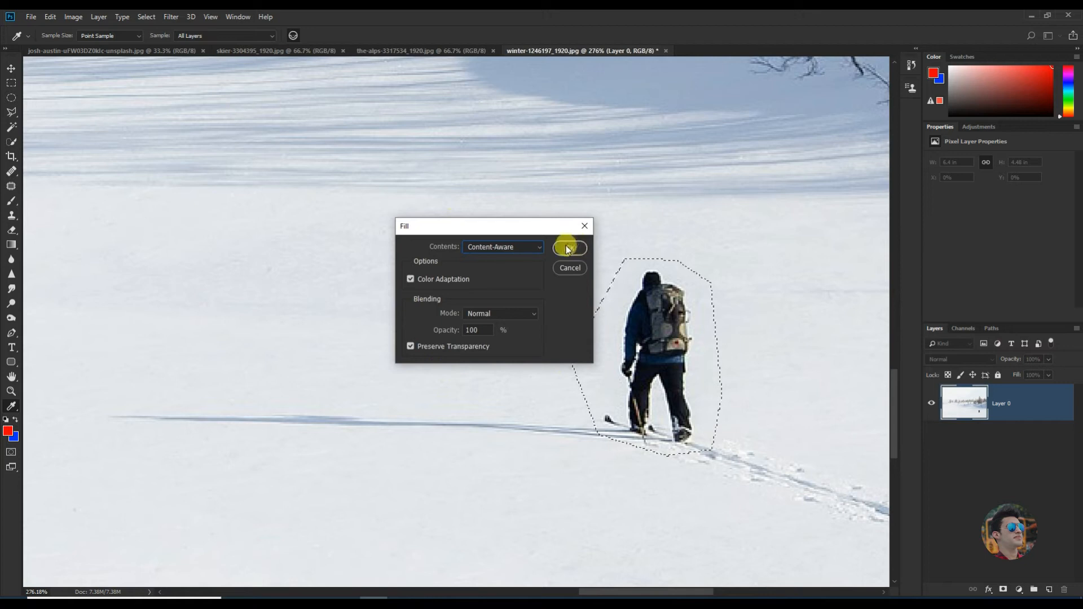
click(411, 346)
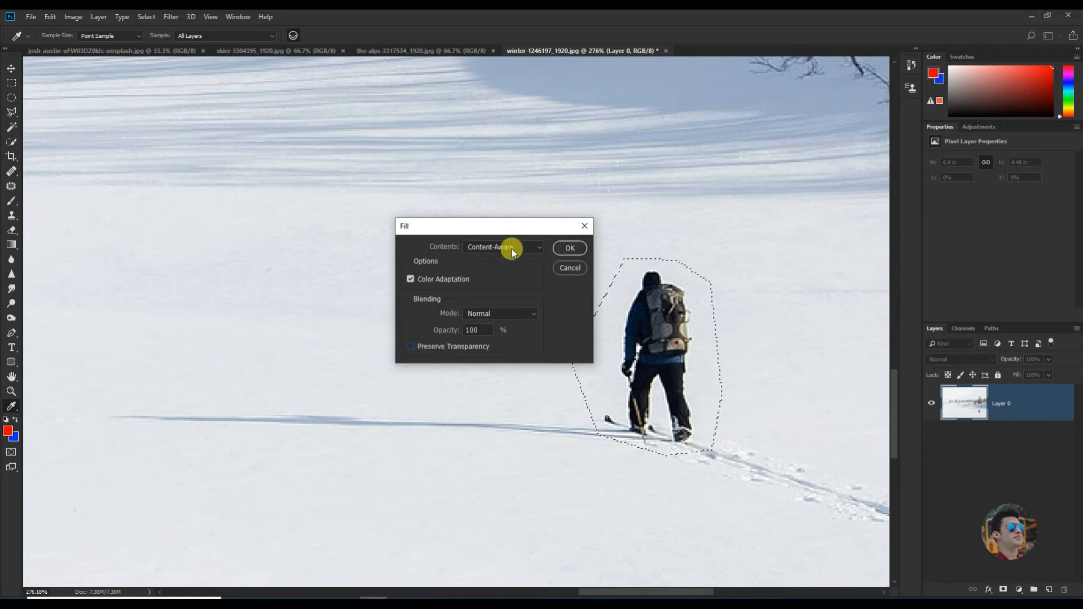
click(568, 247)
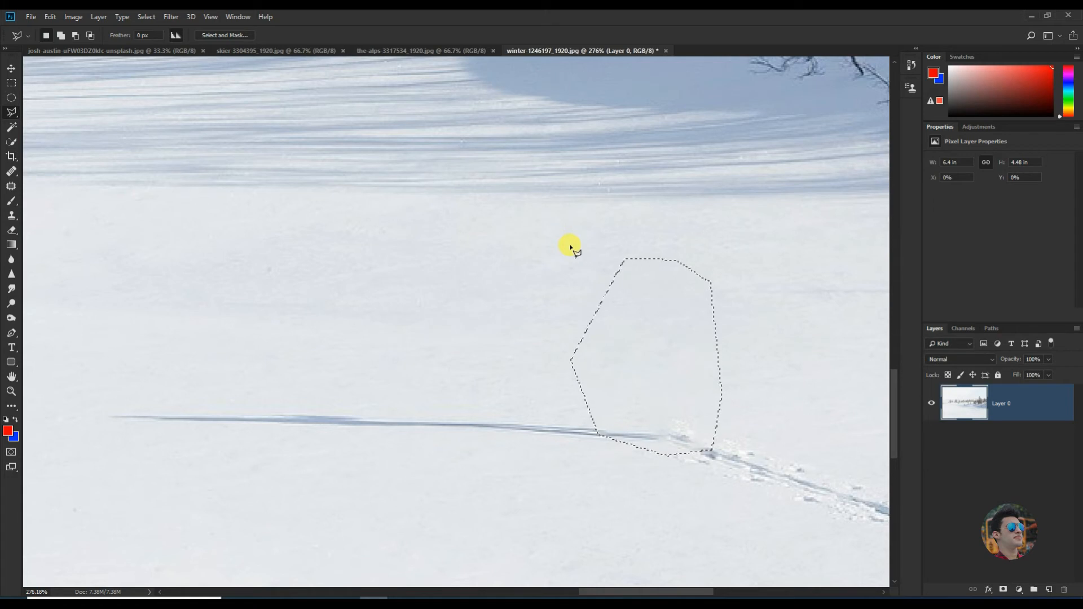
scroll(571, 248, down, 6)
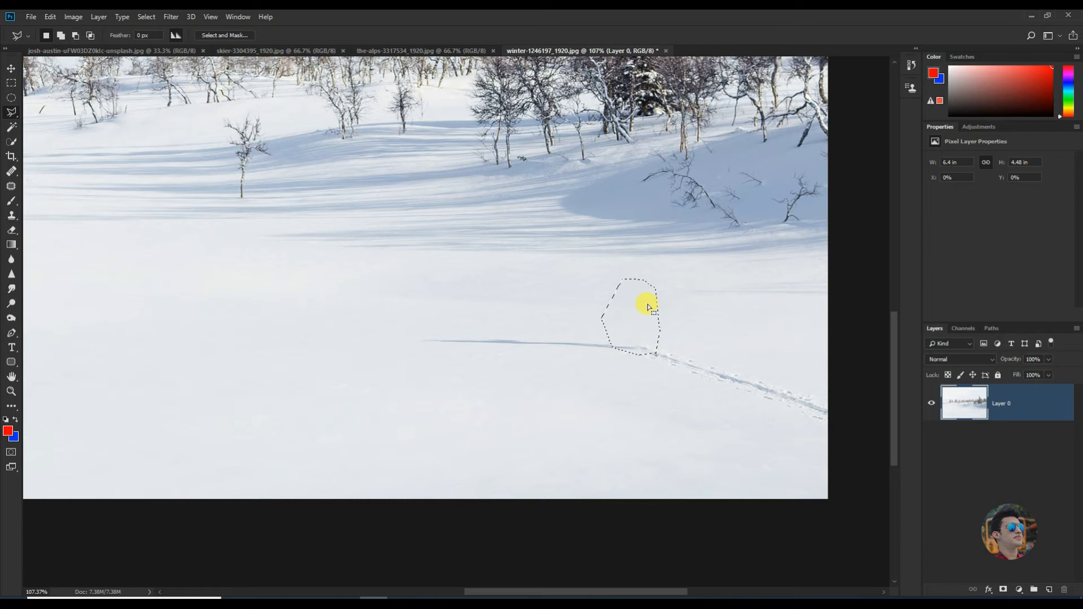
scroll(654, 308, up, 2)
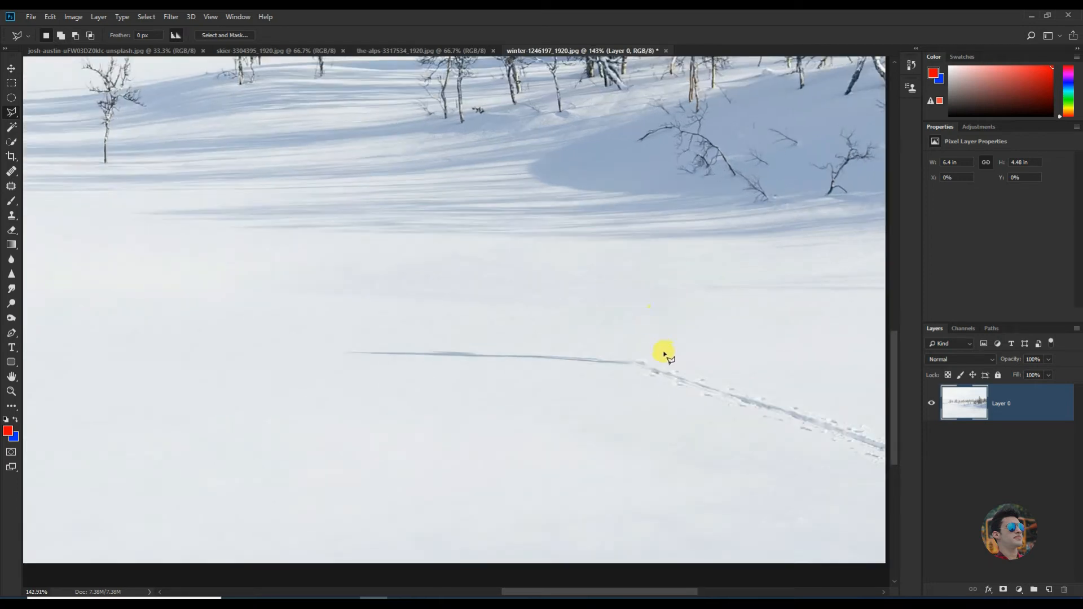
In the skier-3304395_1920 image, unlock the Background layer and outline the skier with a loose Polygonal Lasso selection
click(246, 50)
scroll(345, 415, up, 3)
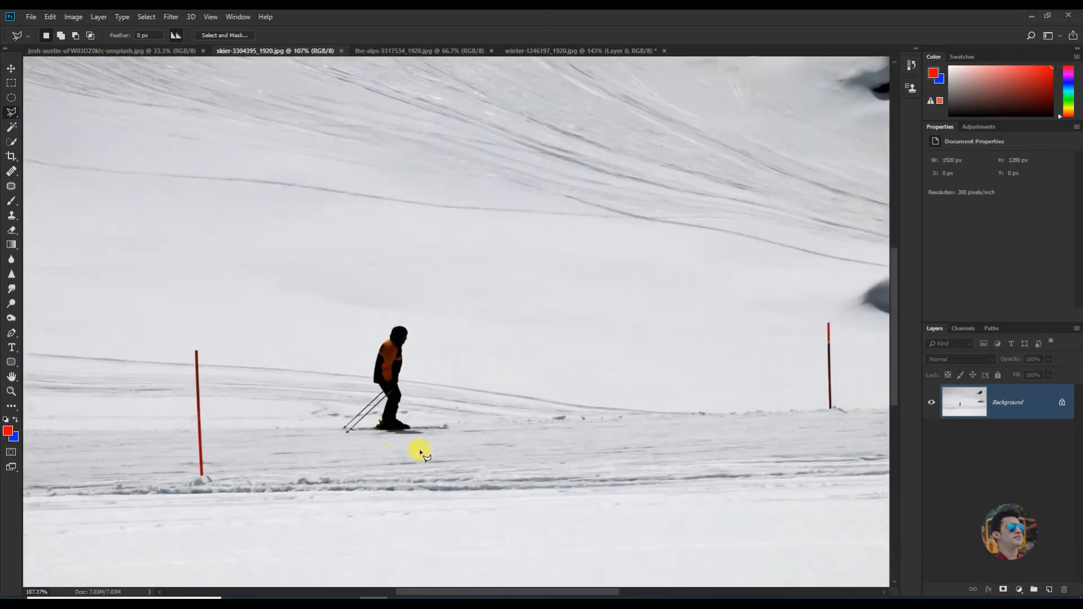
click(1061, 403)
click(409, 443)
click(317, 439)
click(351, 326)
click(397, 304)
click(434, 356)
click(435, 428)
click(408, 444)
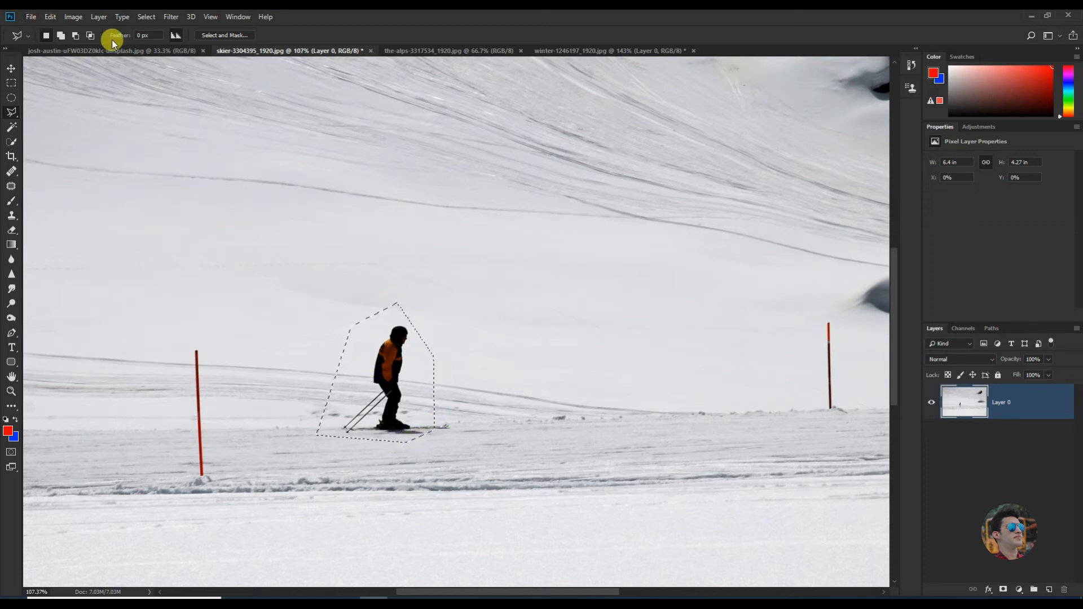
Remove the selected skier from Layer 0 with a Content-Aware fill at 100% opacity and deselect the area
key(shift+BackSpace)
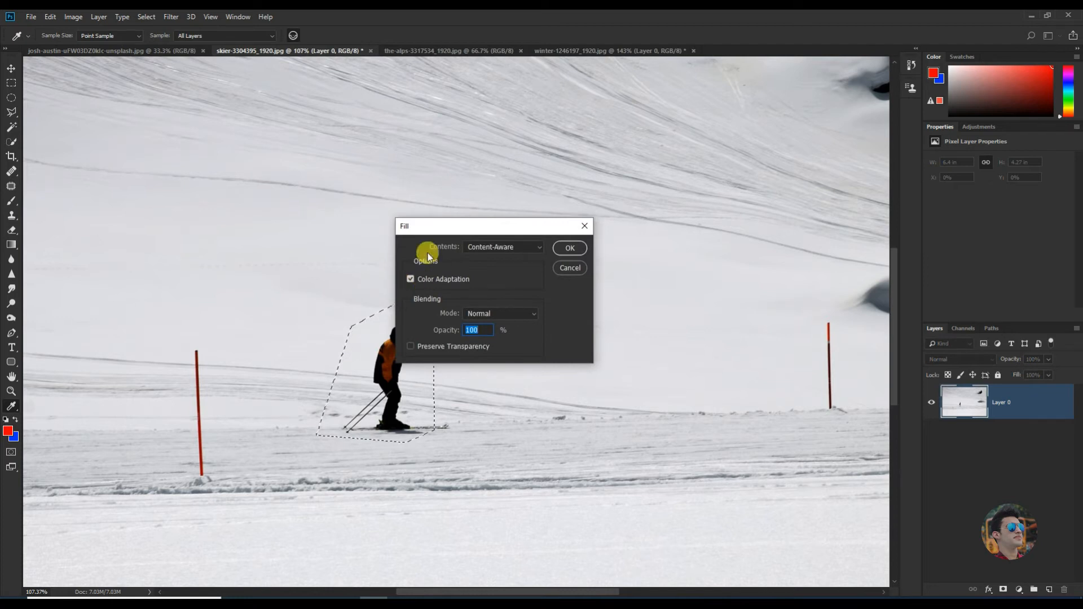
click(567, 248)
key(ctrl+d)
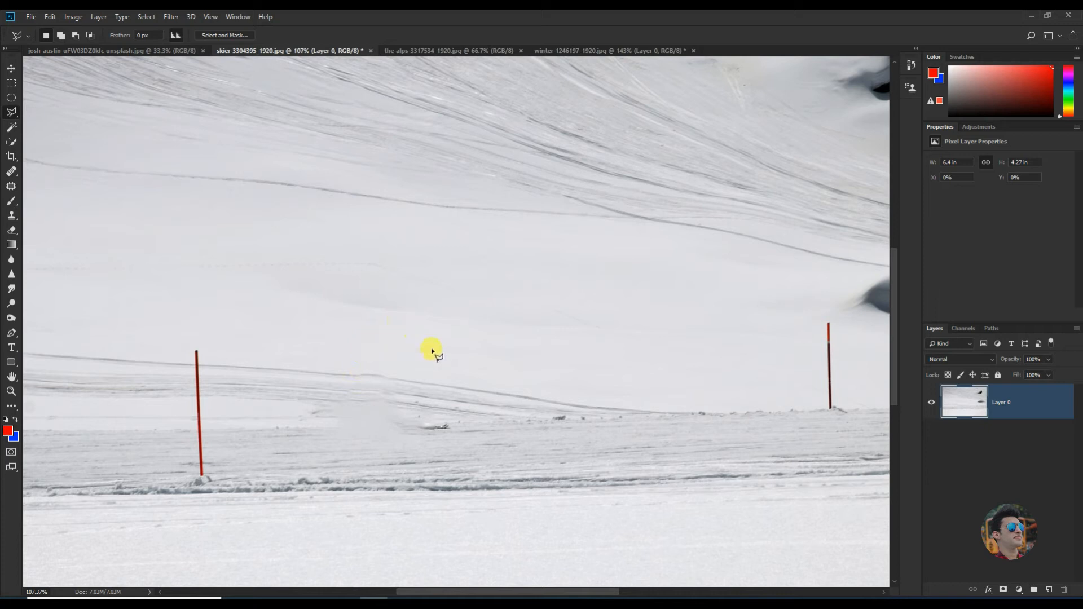
scroll(361, 435, up, 4)
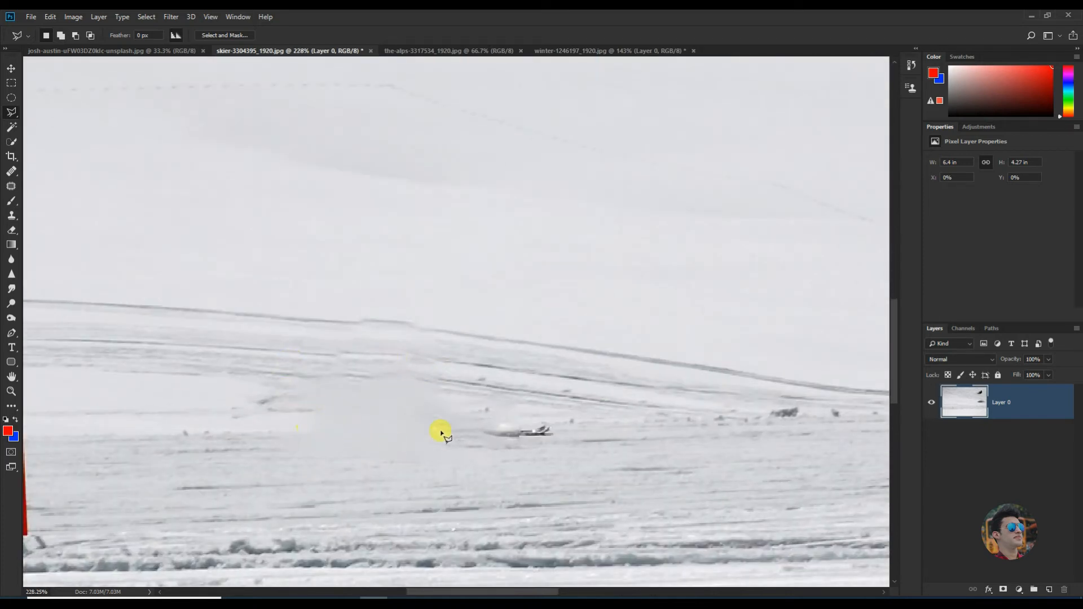
Switch to the beach photo with the surfer and unlock its Background layer
scroll(446, 432, down, 5)
key(ctrl+shift+Tab)
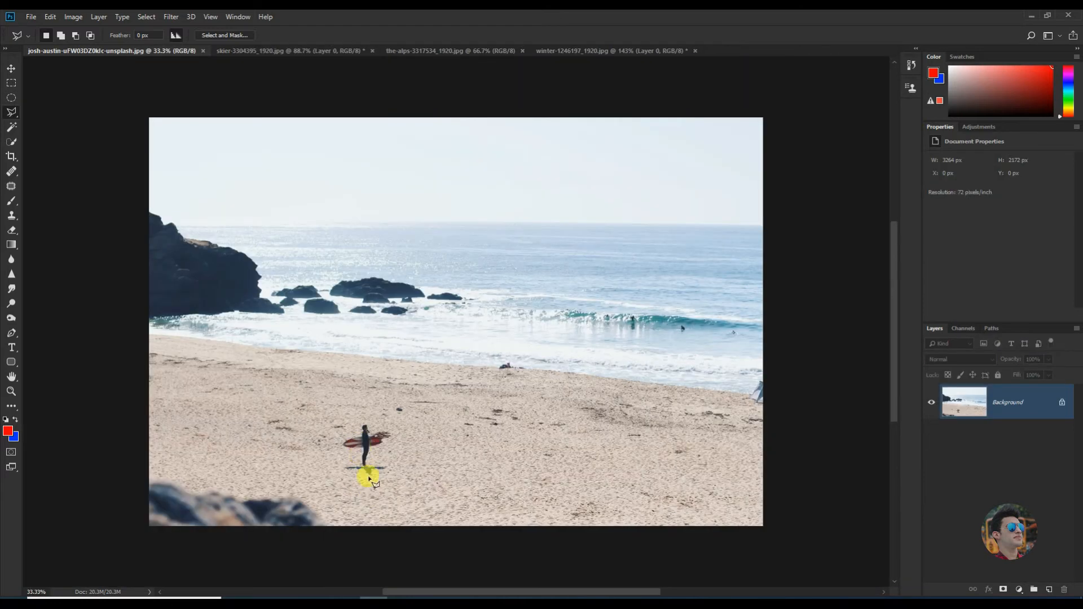
scroll(369, 478, up, 5)
click(1061, 402)
Outline the standing surfer, his board and his shadow with a loose Polygonal Lasso selection
click(378, 460)
click(303, 445)
key(BackSpace)
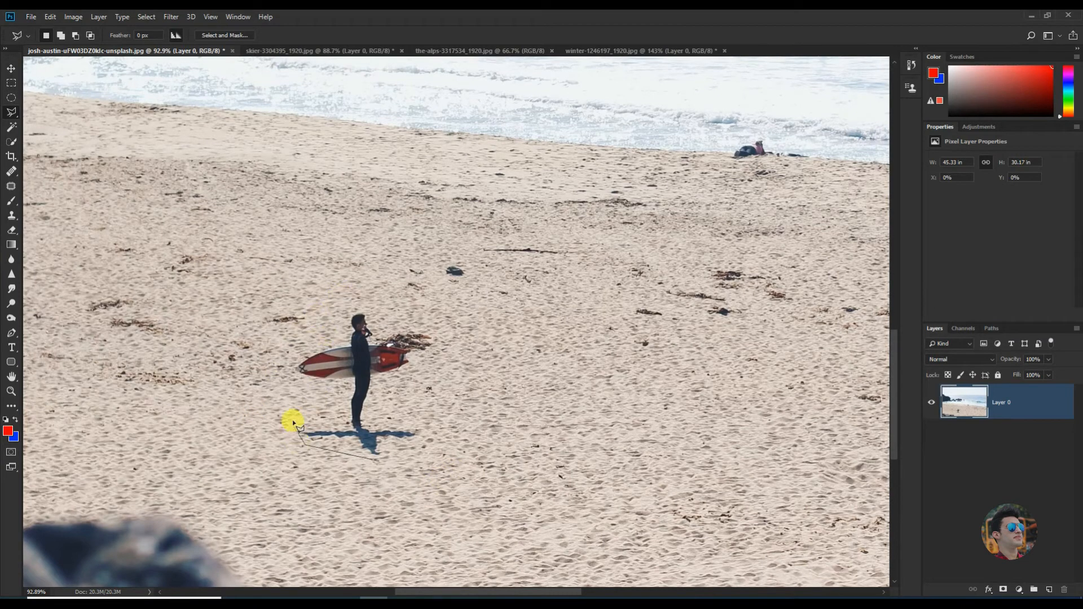
click(279, 361)
click(335, 298)
click(427, 311)
click(443, 352)
click(428, 412)
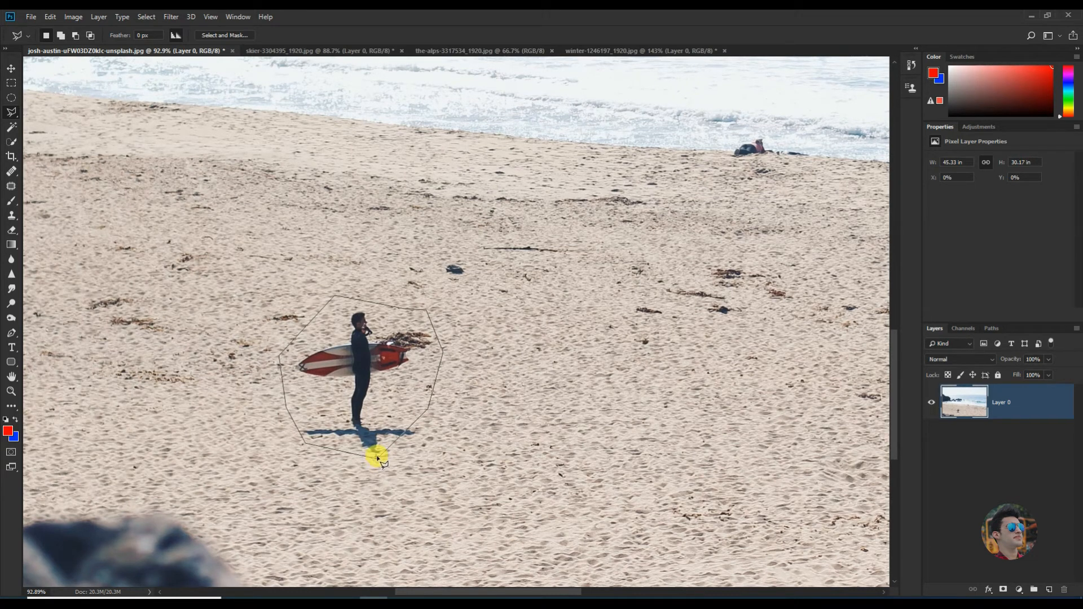
click(375, 461)
Remove the selected surfer from Layer 0 with a Content-Aware fill in Normal mode at 100% opacity and clear the selection
click(50, 17)
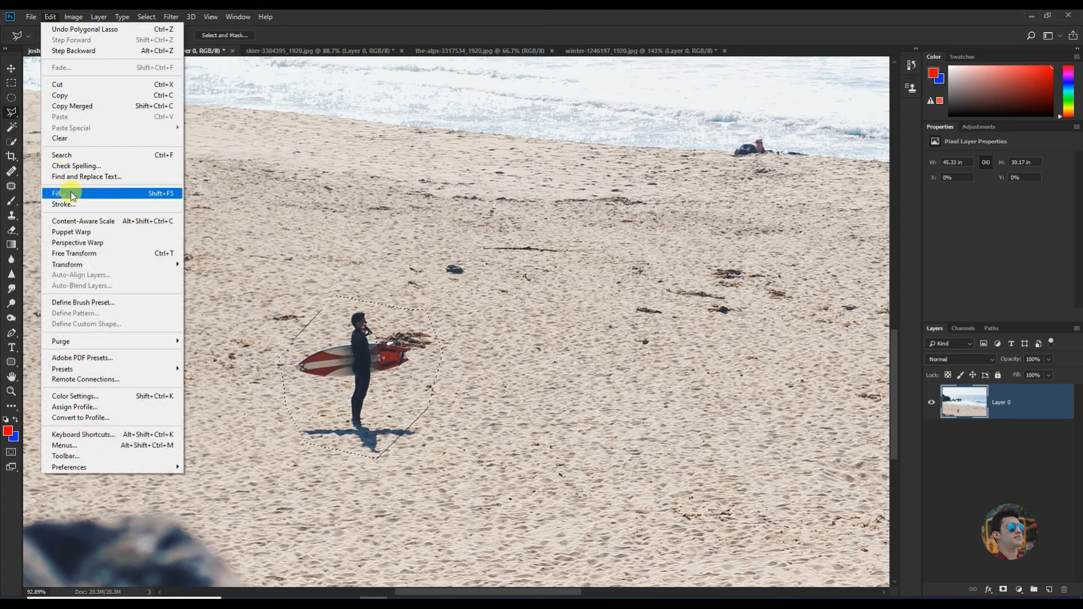
click(59, 193)
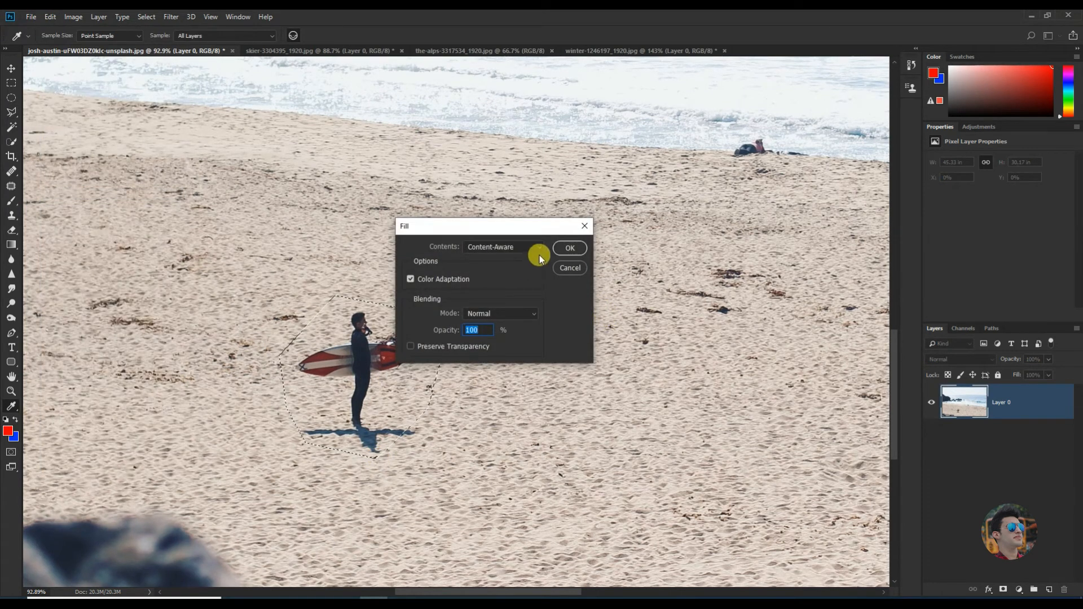
click(576, 252)
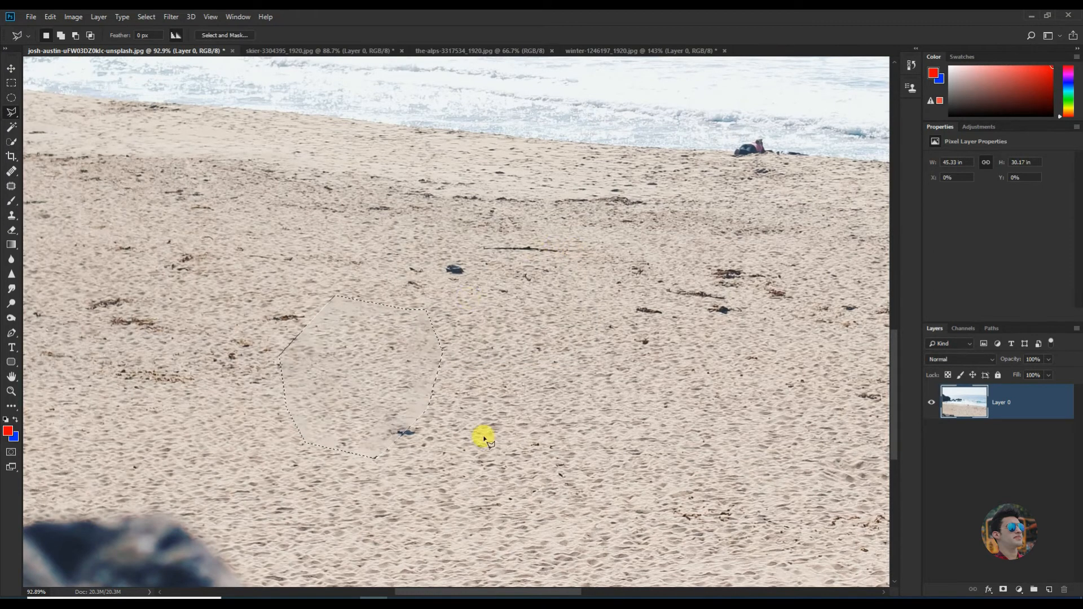
key(ctrl+d)
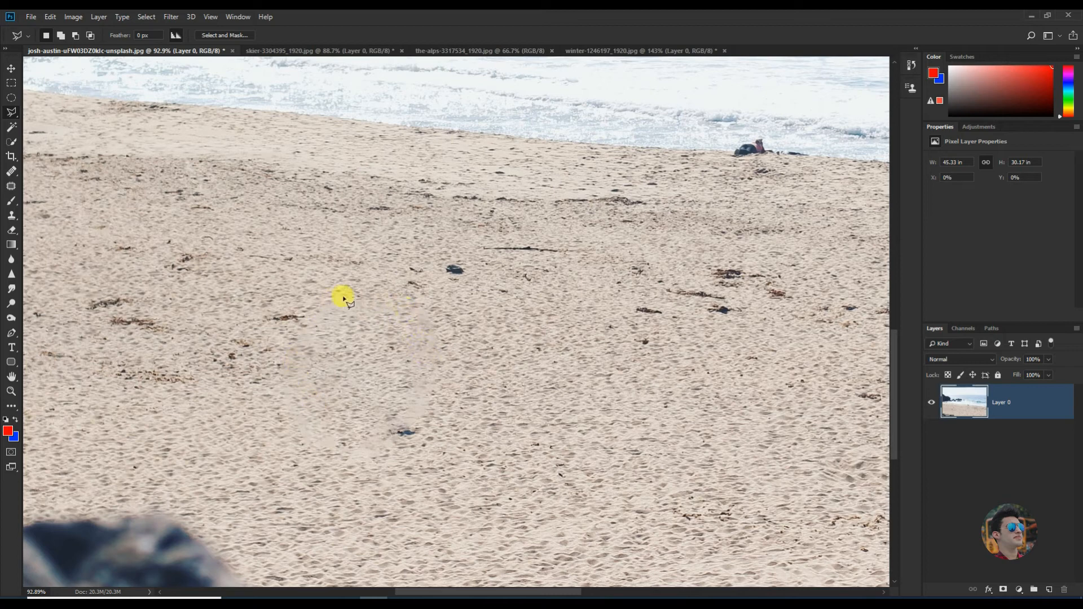
scroll(422, 433, down, 4)
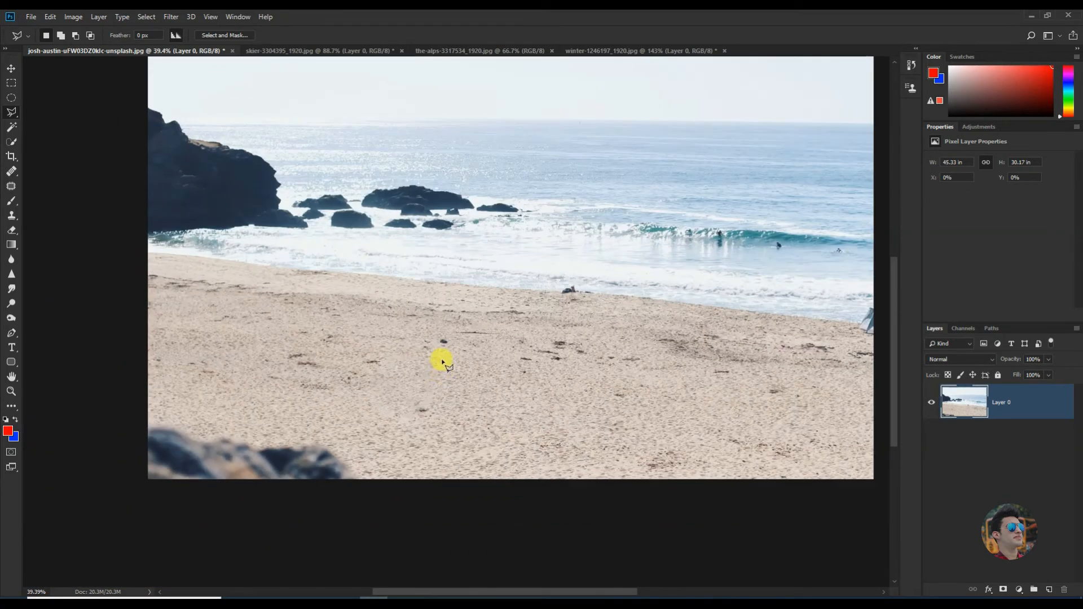
scroll(433, 406, up, 4)
scroll(461, 373, down, 6)
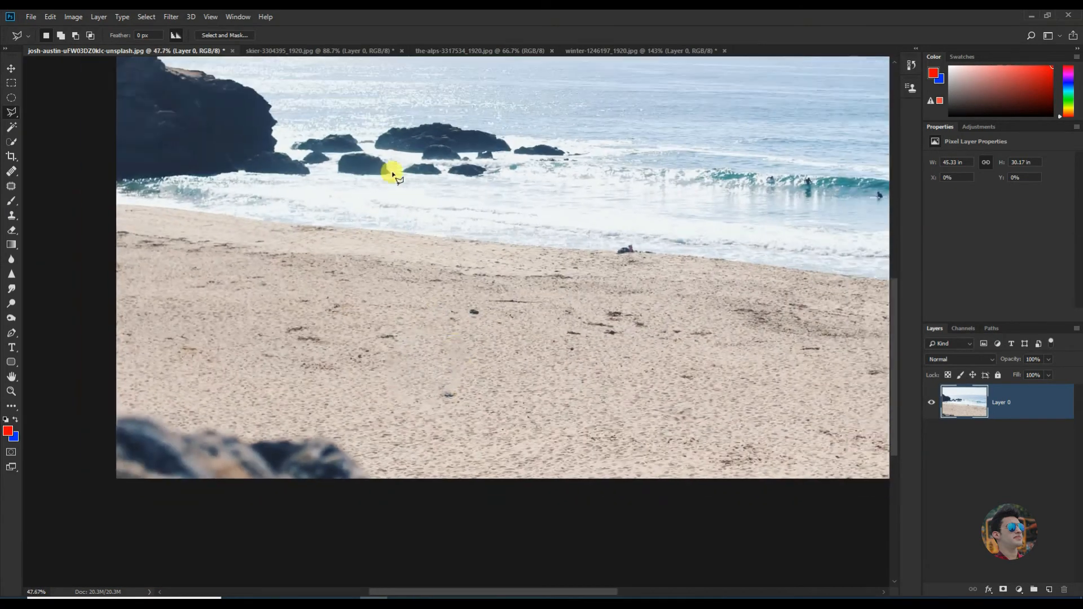
Return to the winter-1246197_1920 image and undo the last change to bring back the removed hiker
click(449, 52)
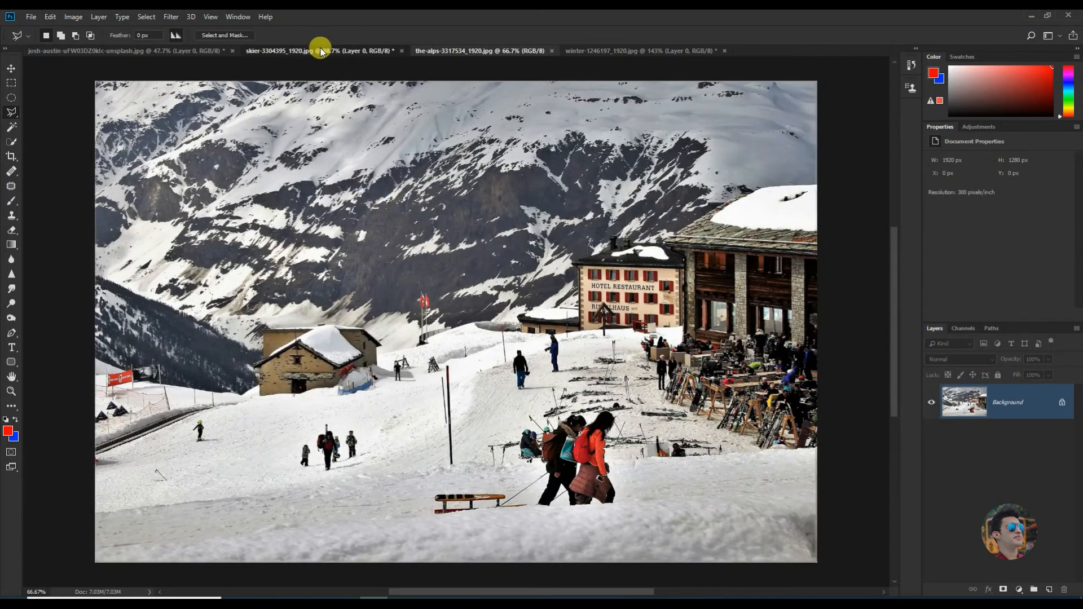
click(319, 50)
click(199, 52)
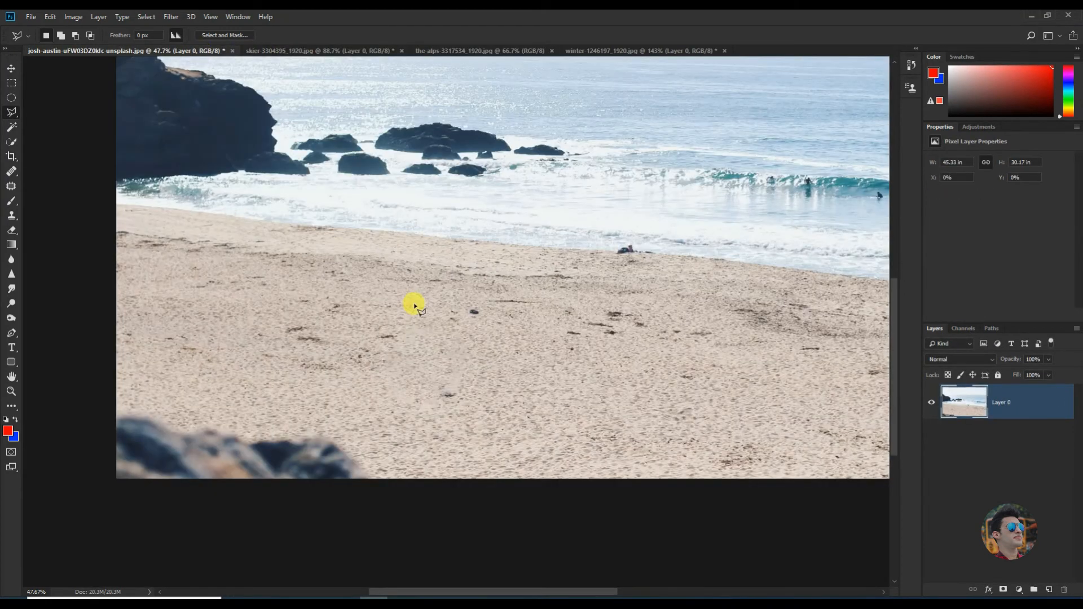
click(266, 51)
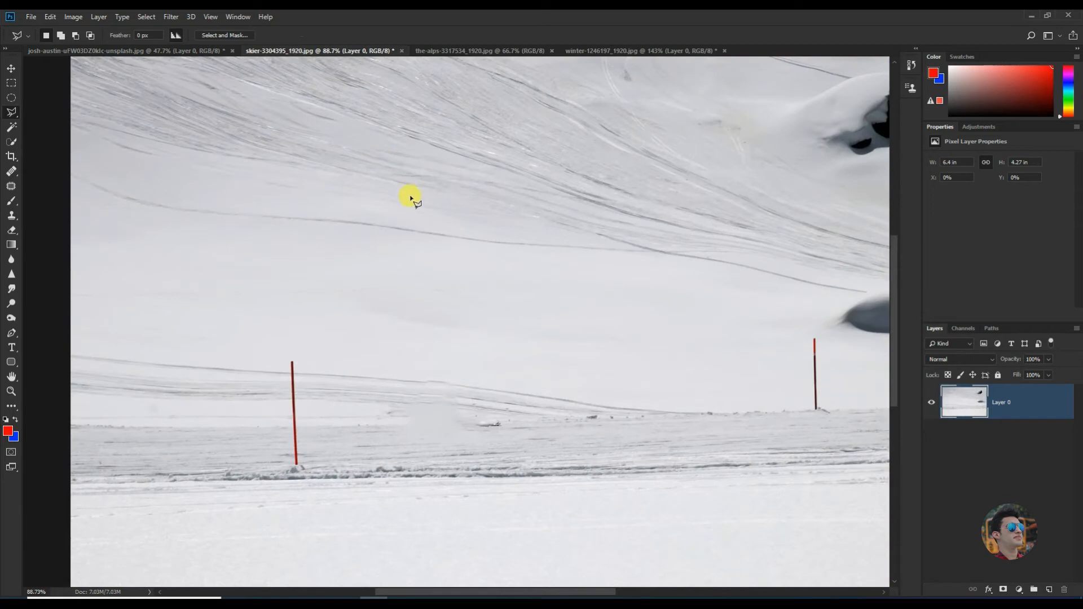
click(491, 50)
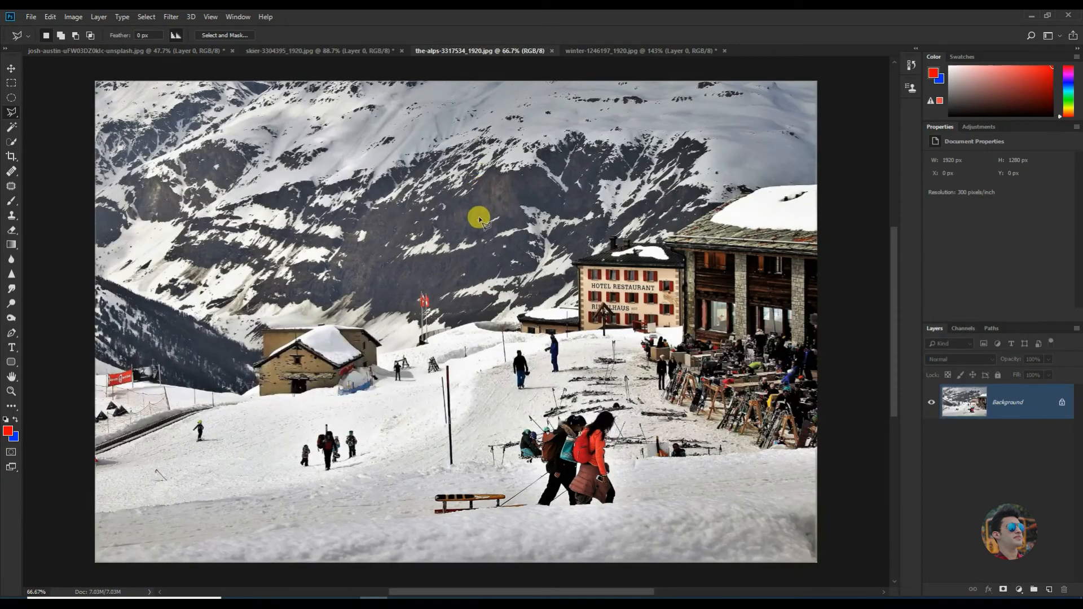
click(627, 51)
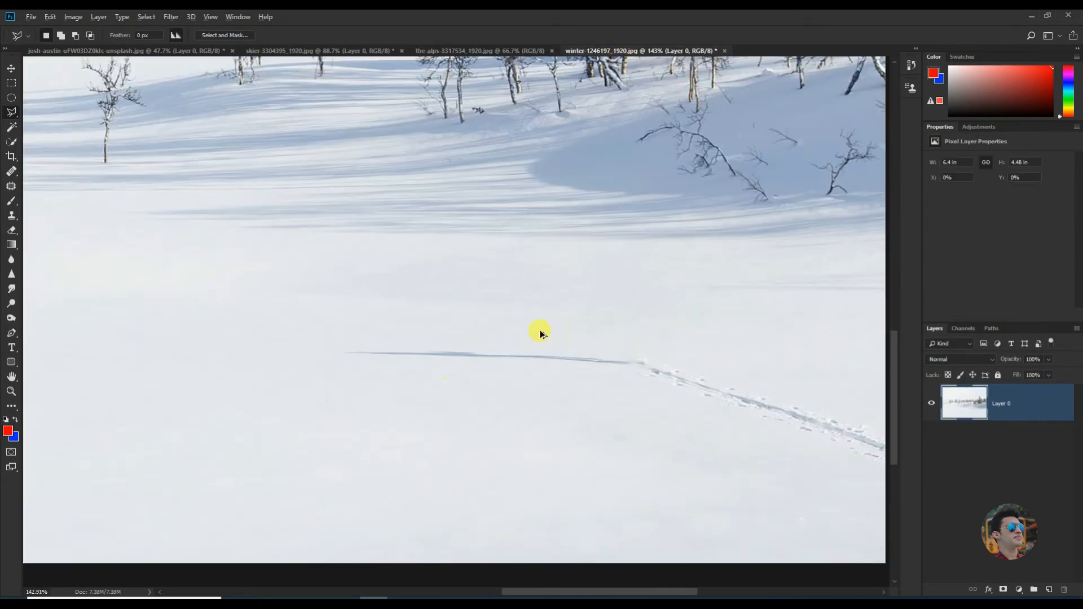
key(ctrl+z)
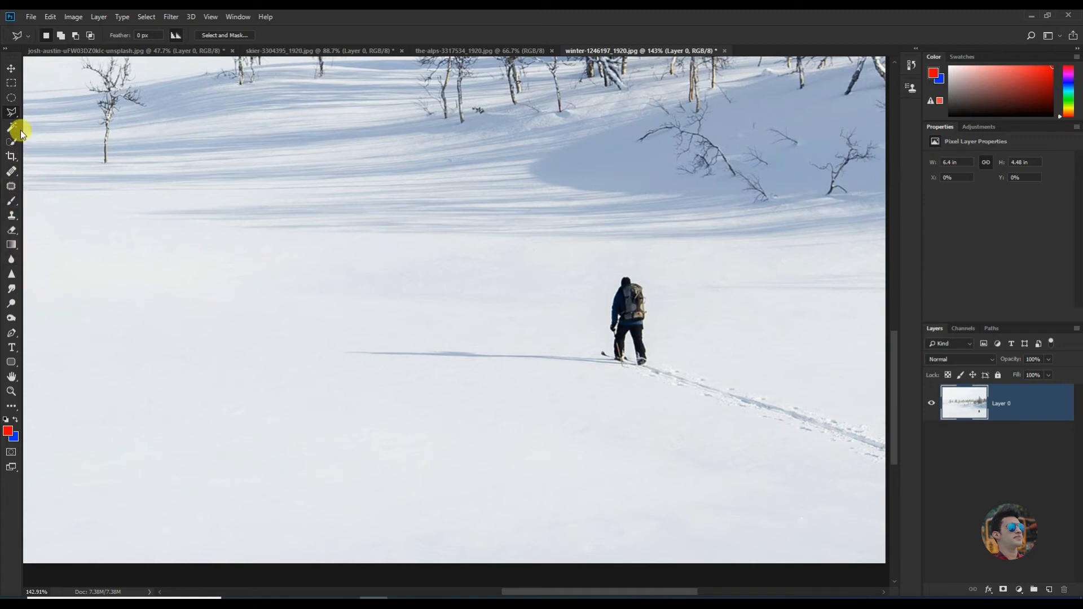
Outline the hiker loosely with the Content-Aware Move tool
click(13, 172)
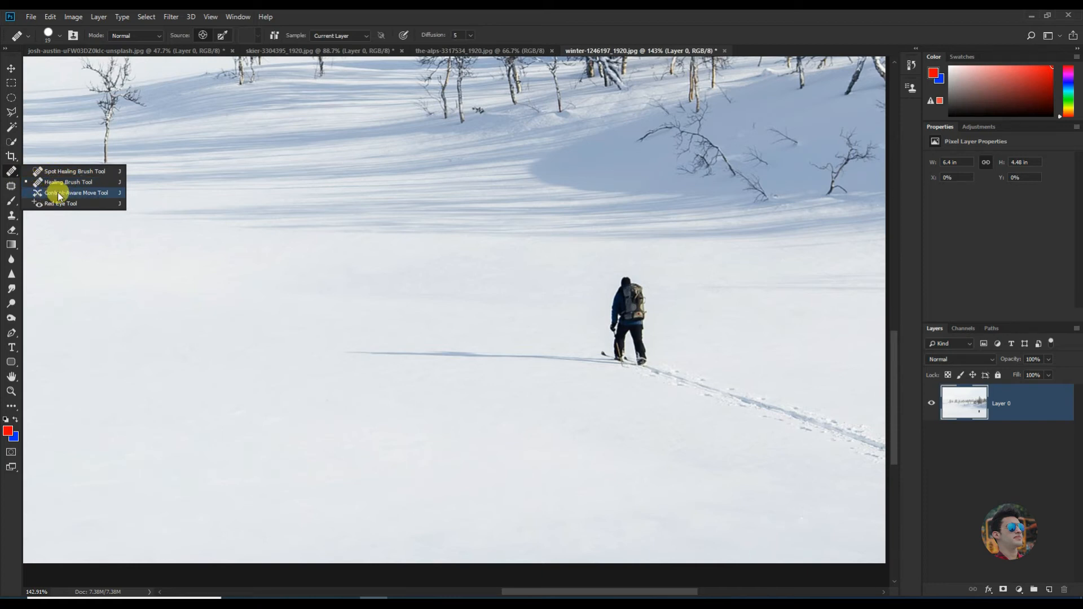
click(59, 194)
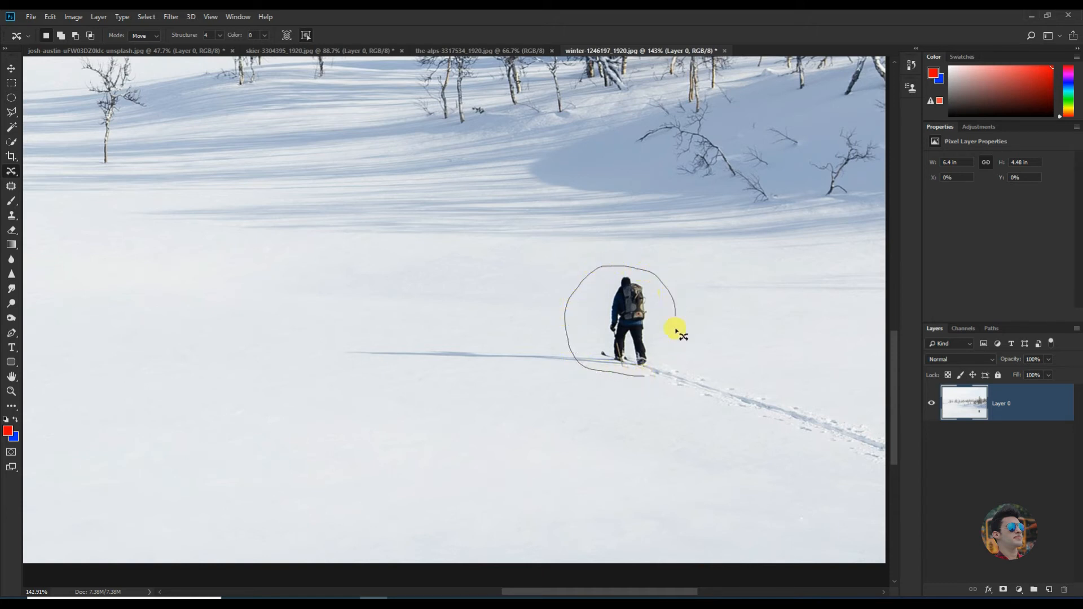
drag(643, 390, 644, 386)
Try moving the selected hiker leftward across the snow at a slightly smaller size, and undo the applied move
drag(636, 308, 299, 310)
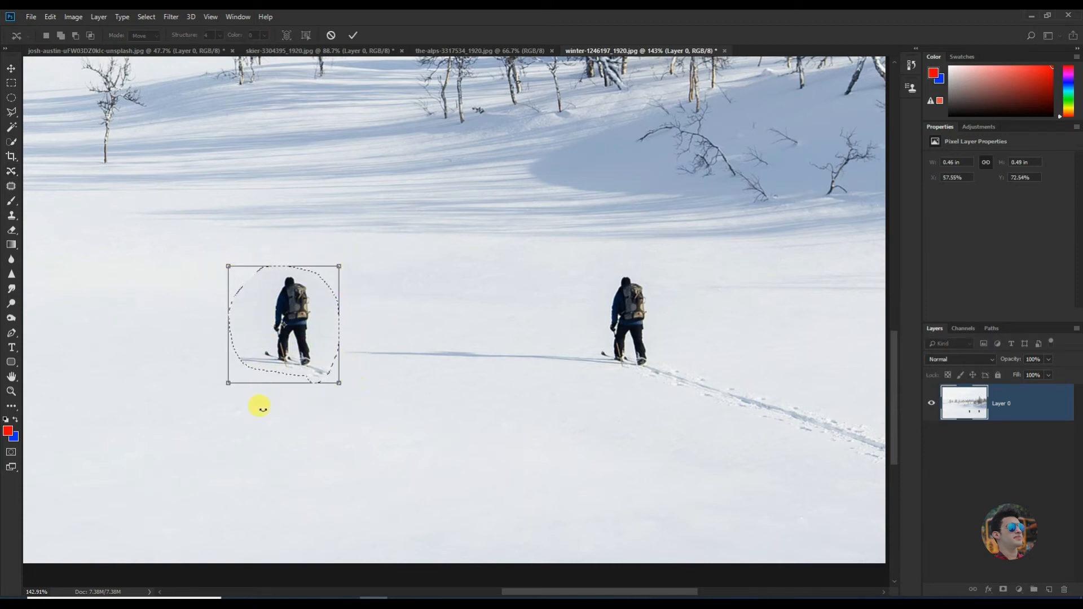
drag(228, 266, 247, 278)
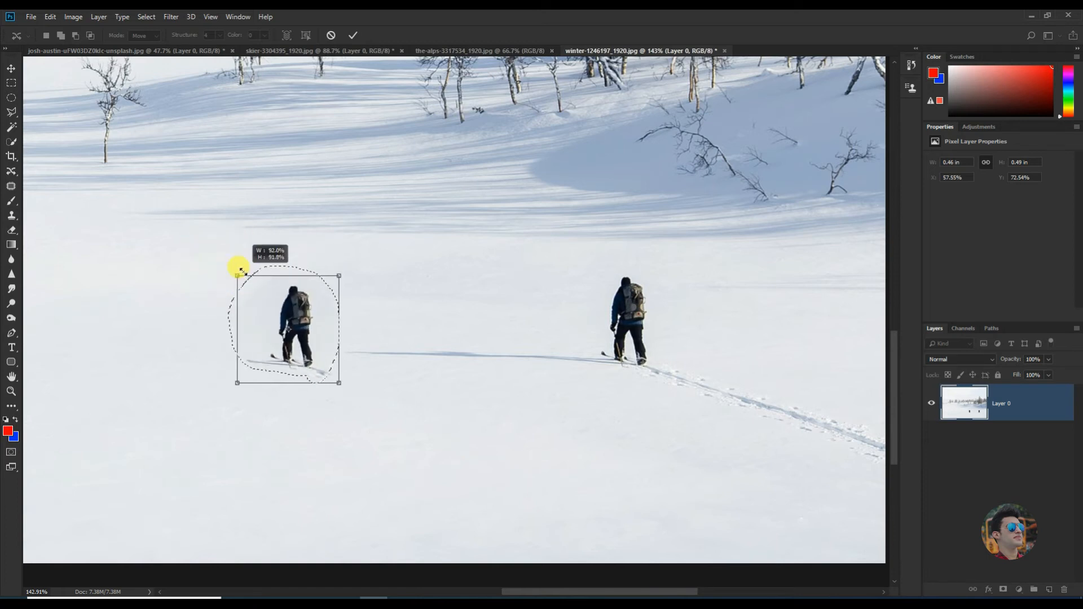
click(352, 36)
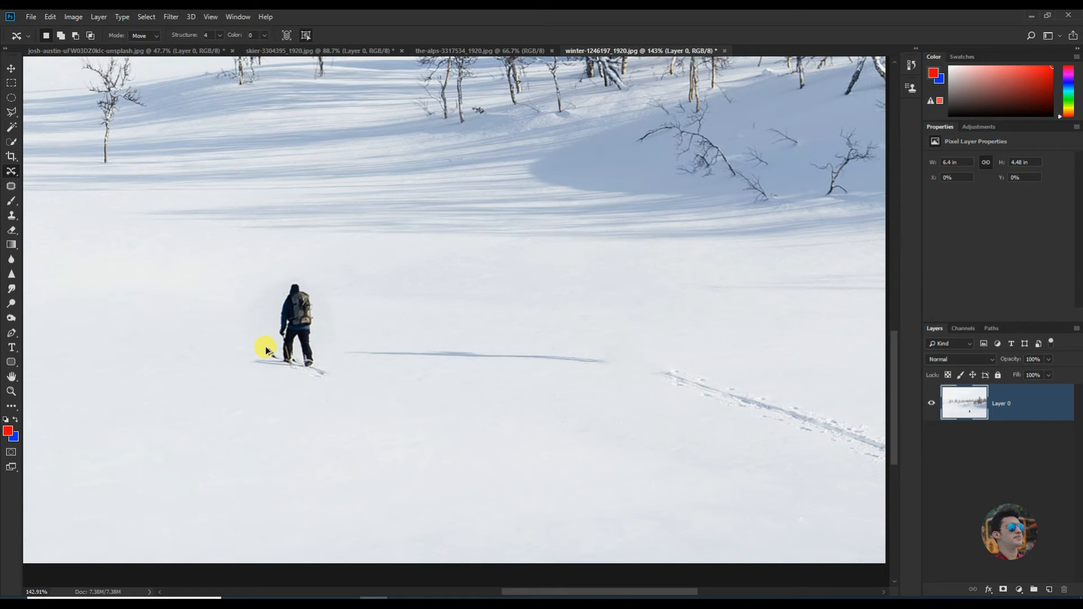
drag(290, 327, 624, 322)
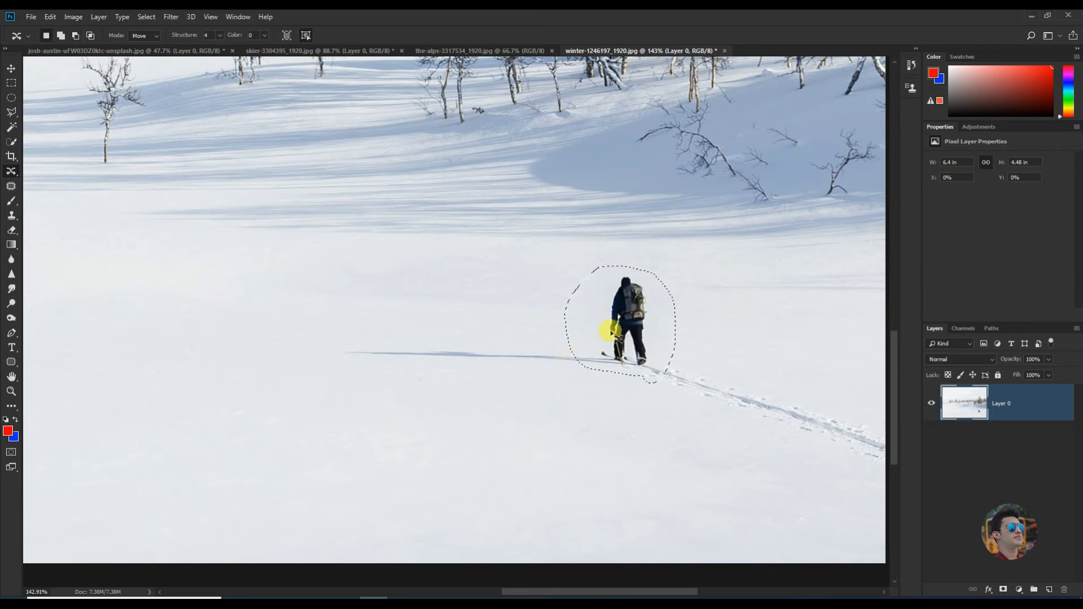
Move the selected hiker to the snow below the lone tree, shrink the selection to about 0.26 by 0.27 in, apply and deselect
drag(549, 309, 317, 326)
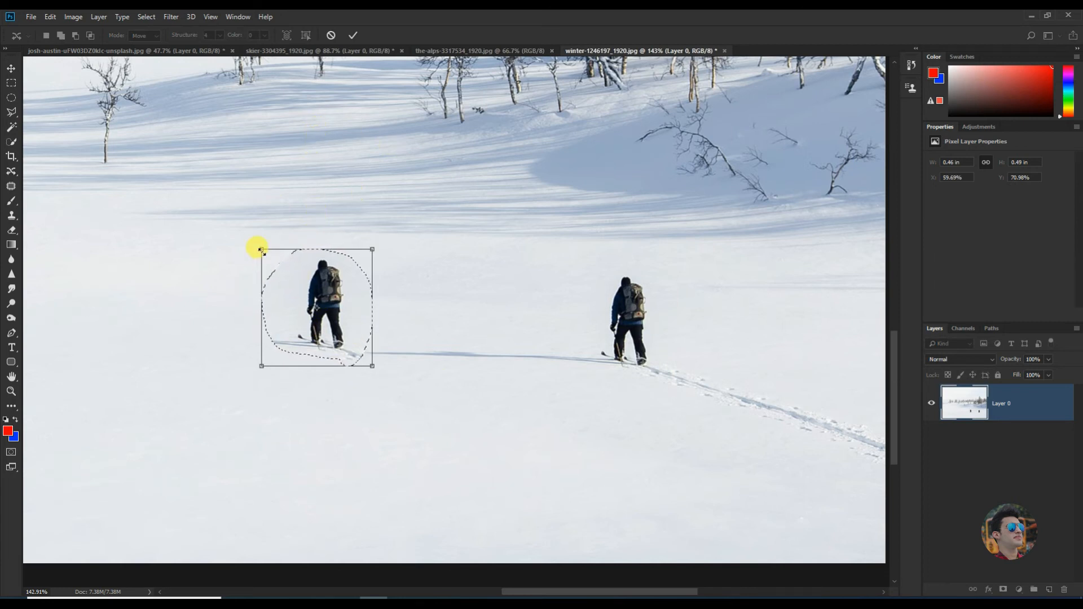
drag(261, 250, 191, 227)
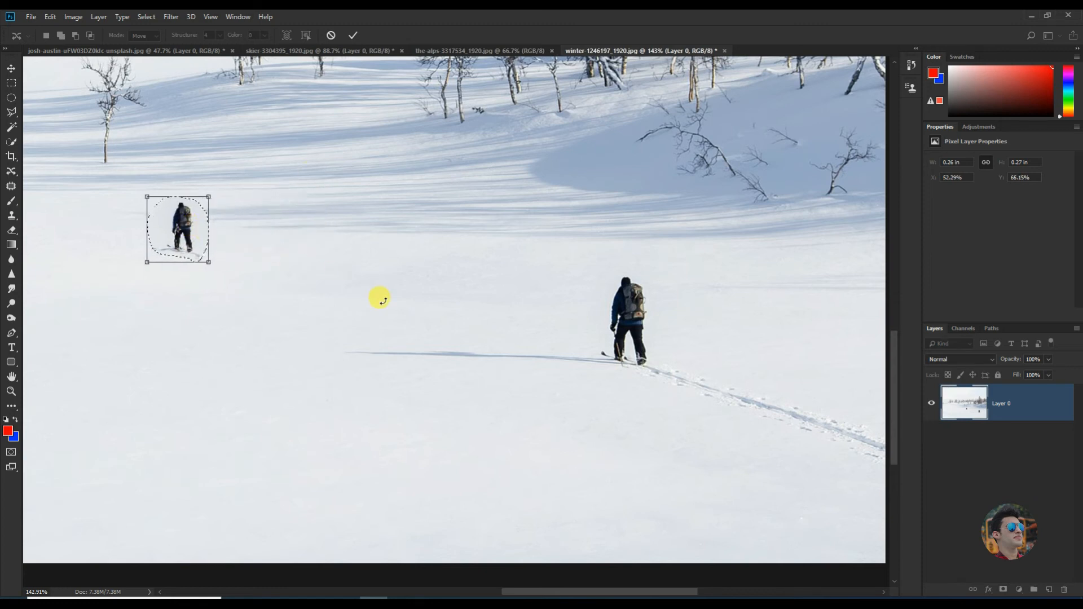
key(Return)
key(ctrl+d)
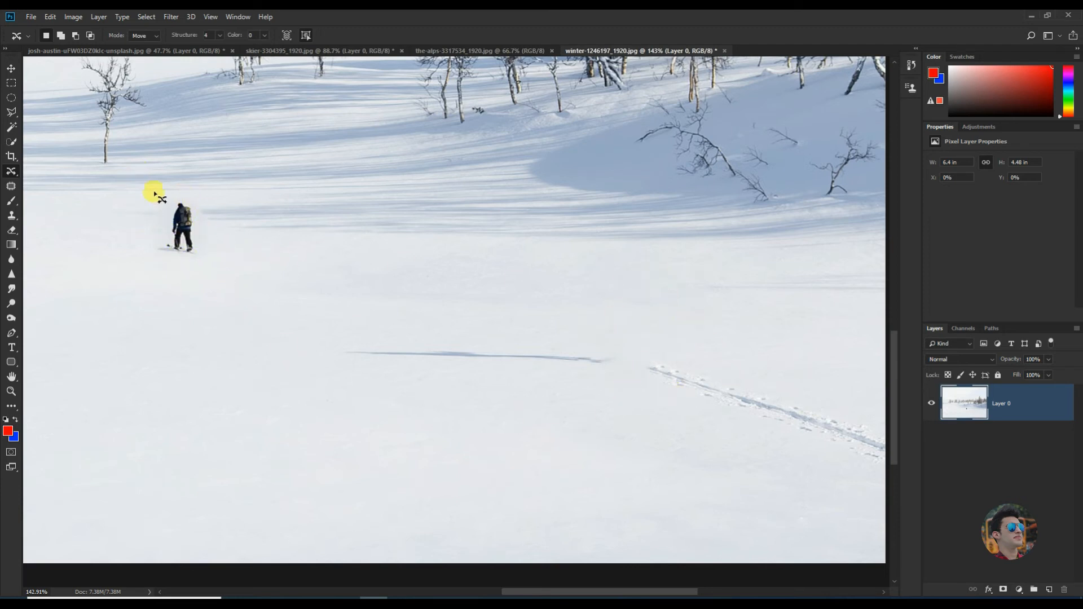
Undo the hiker's move and scaling, and clear the selection around him
key(ctrl+alt+z)
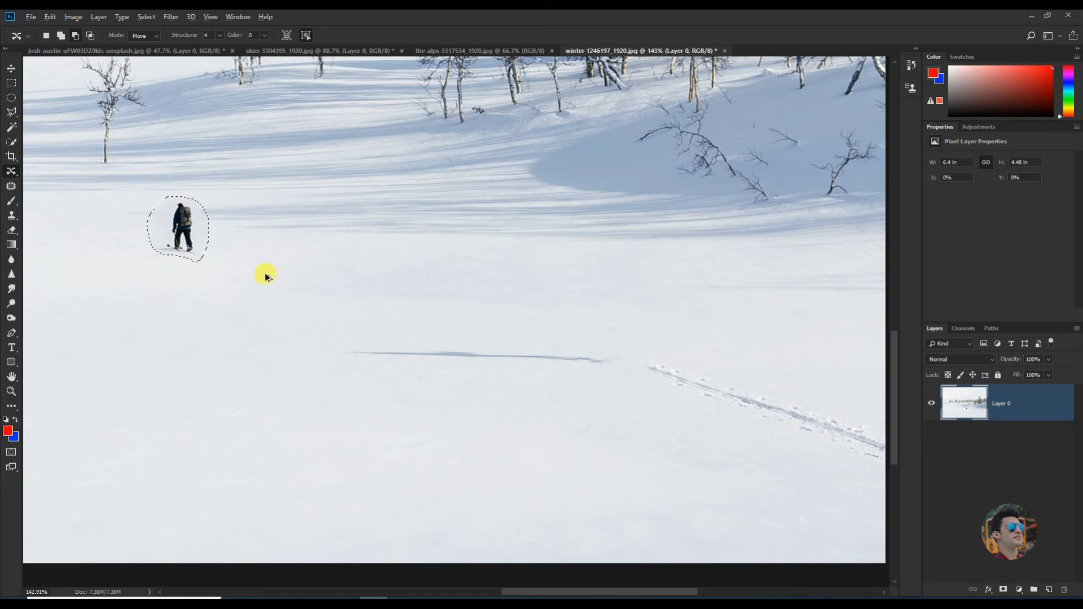
key(ctrl+alt+z)
key(ctrl+d)
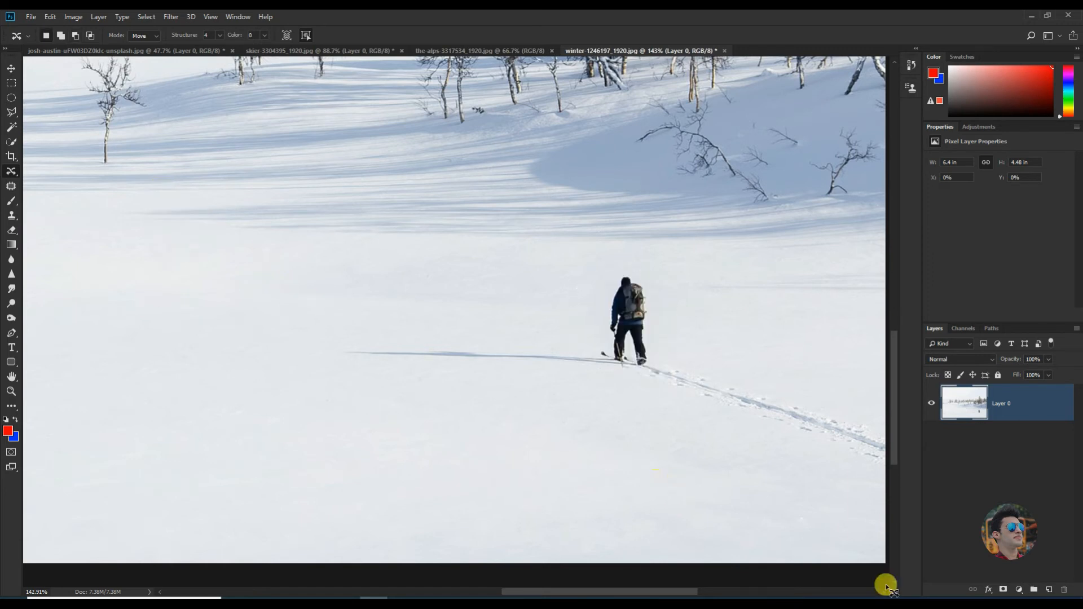
Add a new layer above Layer 0, outline the hiker loosely and try to move him with Content-Aware Move on the empty layer
click(1049, 590)
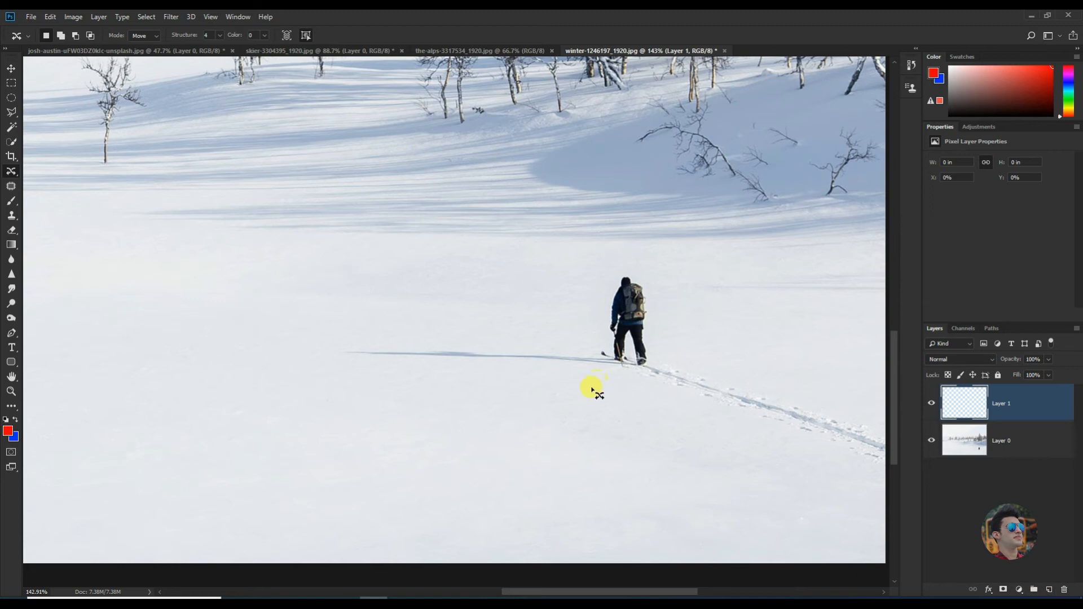
mouse_move(605, 256)
mouse_down()
mouse_move(711, 283)
mouse_move(590, 383)
mouse_move(604, 259)
mouse_up()
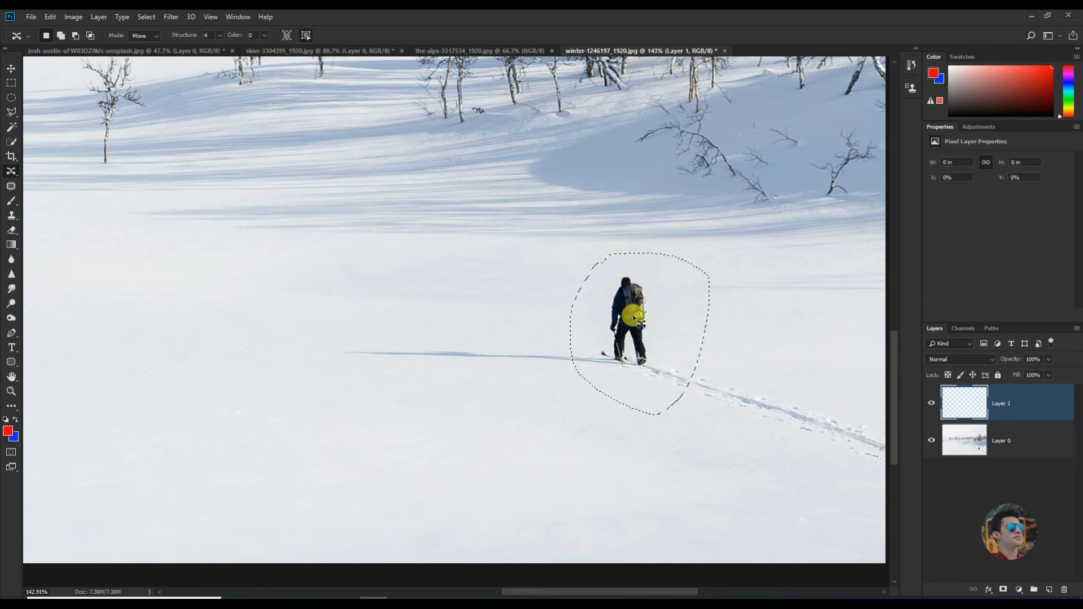
drag(624, 310, 305, 264)
click(522, 232)
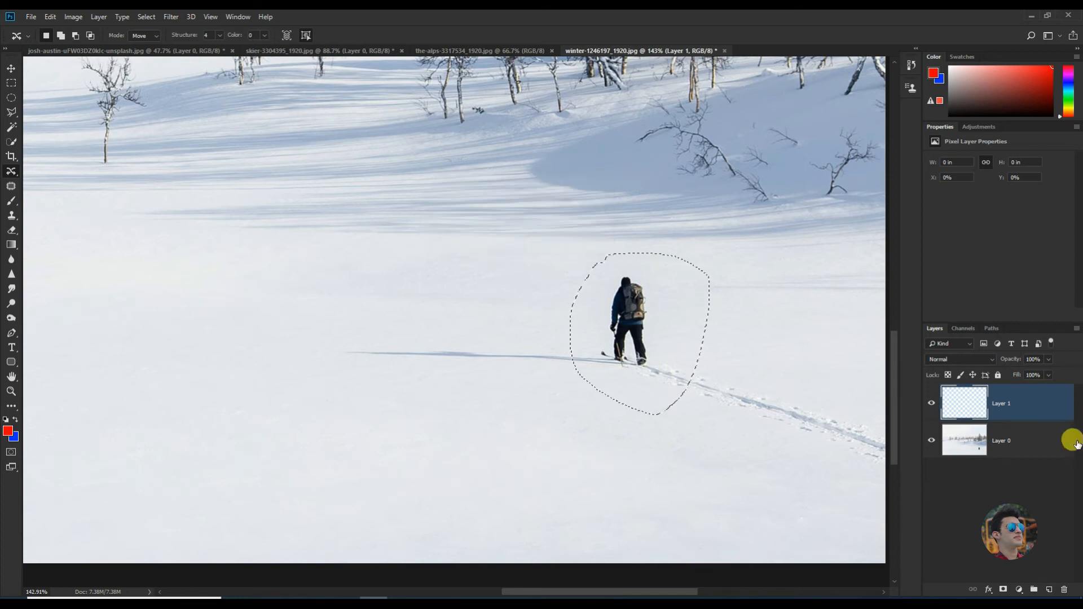
Try moving the selected hiker up and leftward on Layer 0 with Content-Aware Move, restore his original position and deselect
click(1010, 442)
mouse_move(626, 316)
mouse_down()
mouse_move(554, 315)
mouse_move(308, 257)
mouse_up()
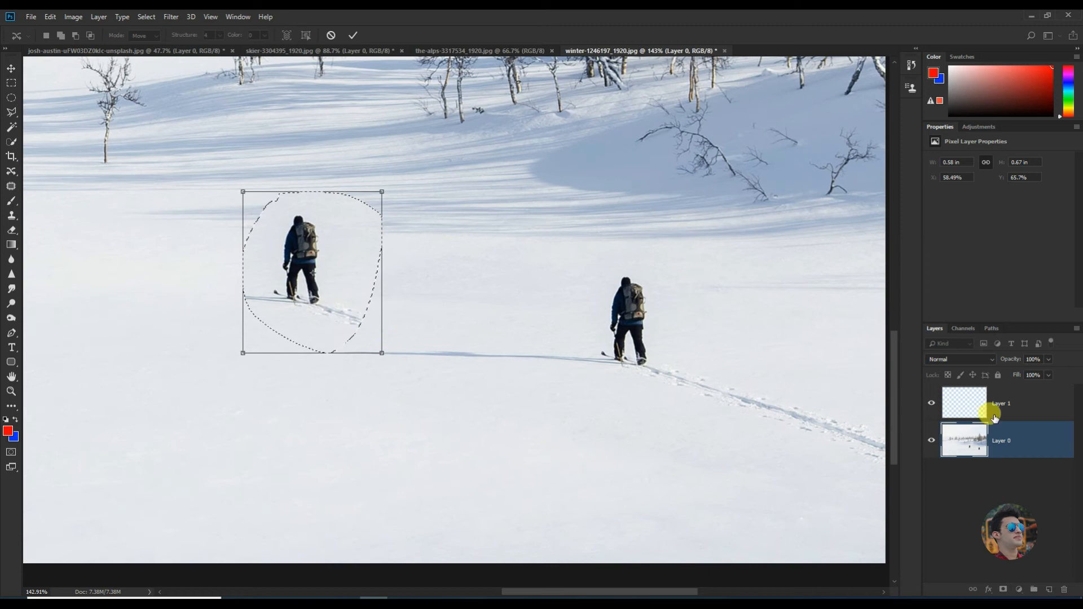
click(352, 36)
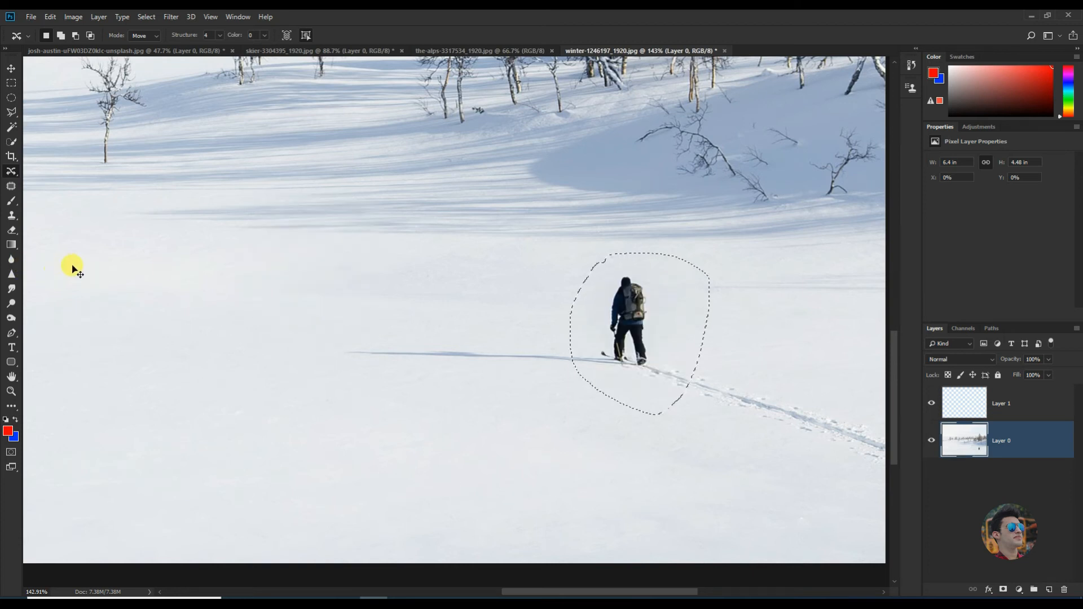
key(ctrl+d)
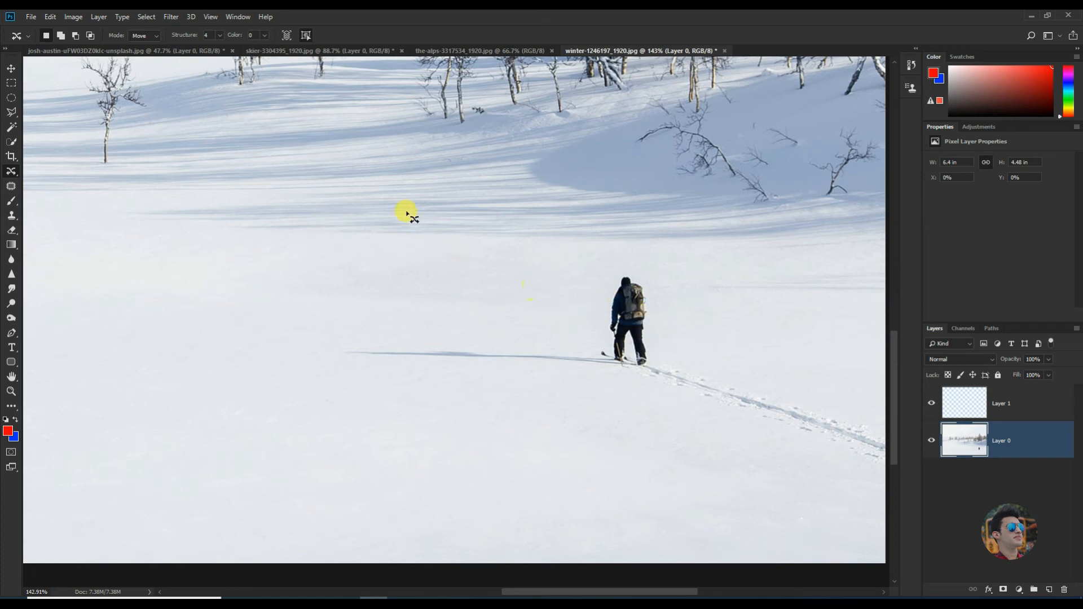
Outline the hiker loosely with Content-Aware Move in Move mode, try placing him across the snow to the left, and cancel the placement
click(138, 35)
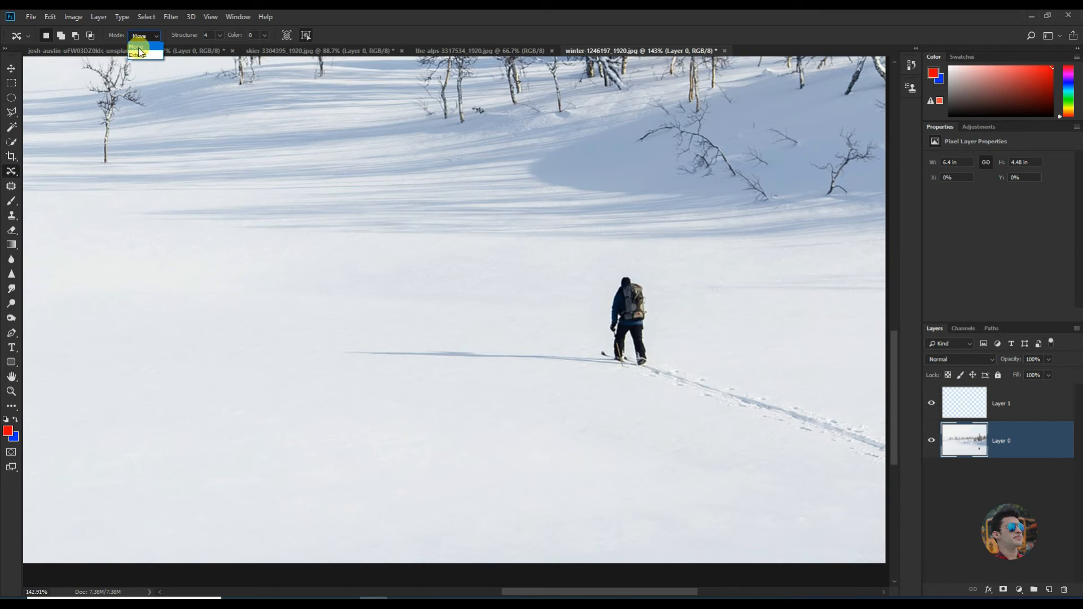
click(138, 46)
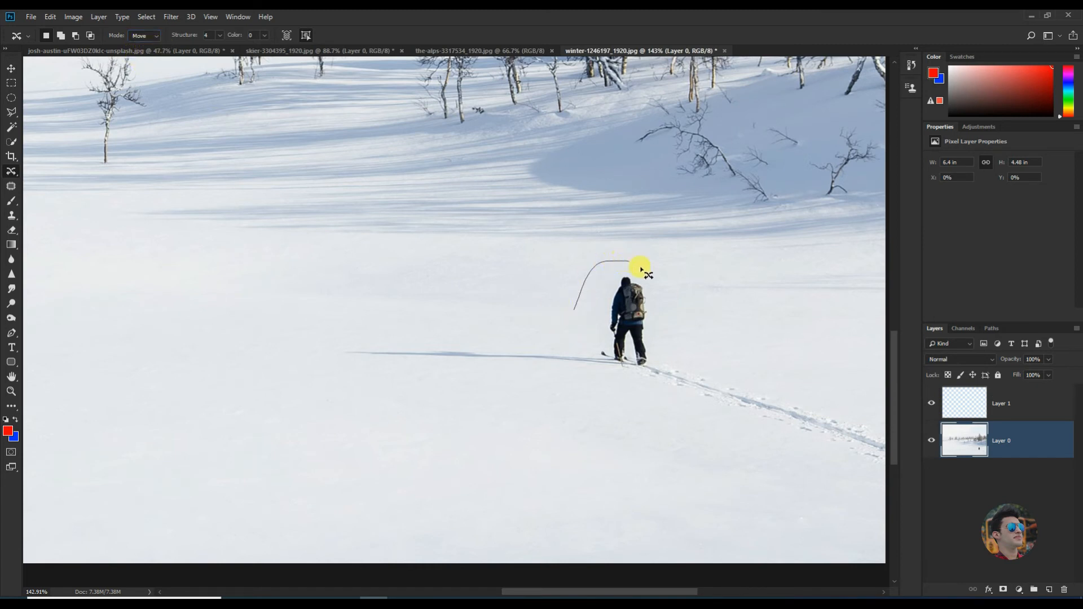
mouse_move(676, 364)
mouse_down()
mouse_move(588, 387)
mouse_move(575, 302)
mouse_move(307, 307)
mouse_move(281, 295)
mouse_move(331, 297)
mouse_up()
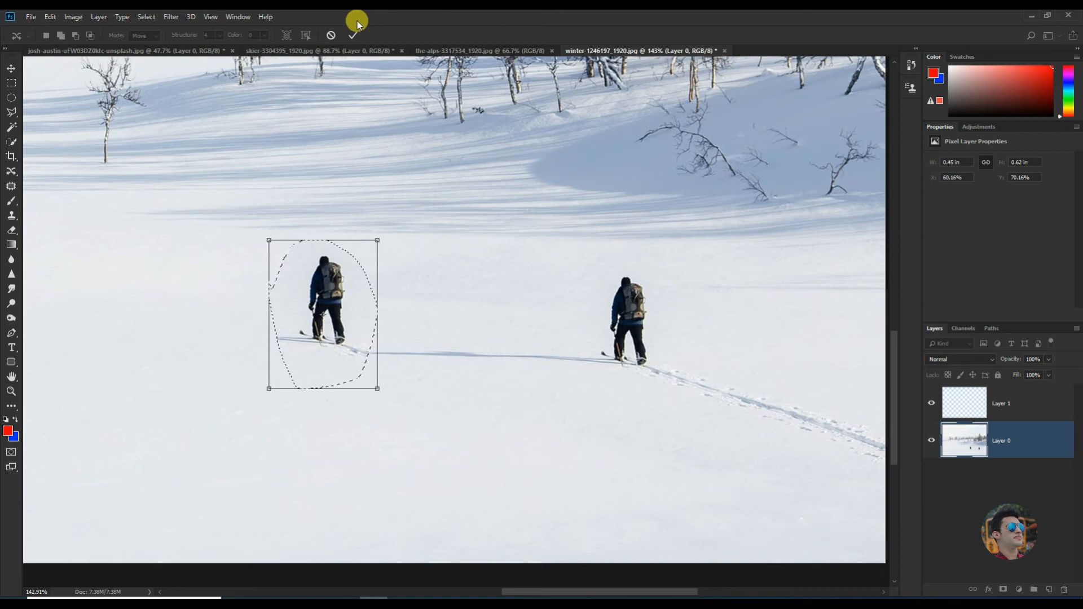
click(331, 35)
Duplicate the selected hiker onto the snow near the photo's left side with Content-Aware Move in Extend mode, apply and deselect
click(144, 35)
click(138, 55)
mouse_move(641, 307)
mouse_down()
mouse_move(280, 257)
mouse_move(242, 288)
mouse_up()
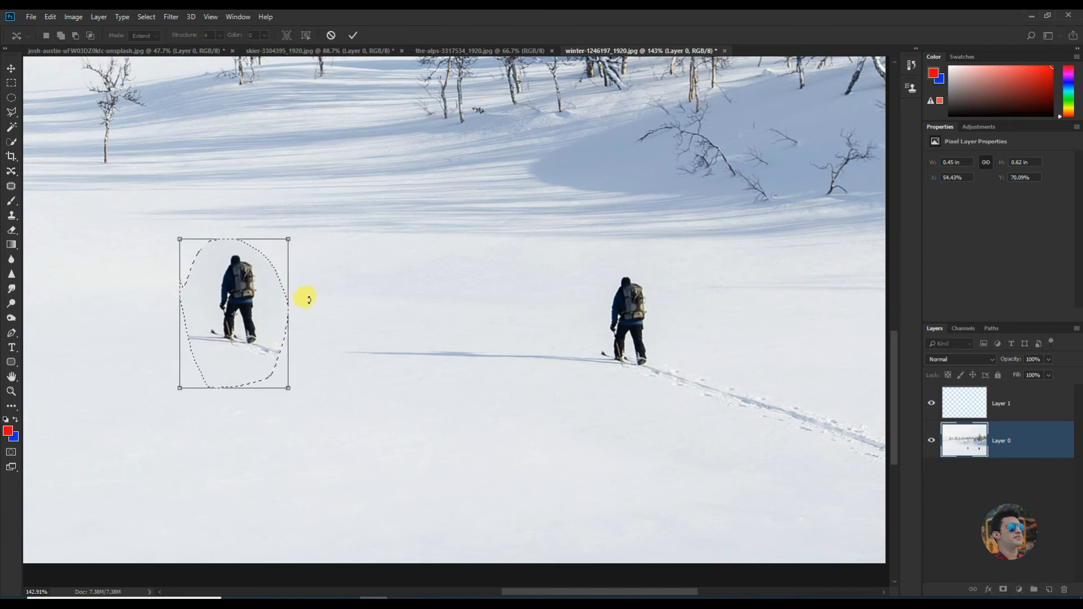
click(353, 35)
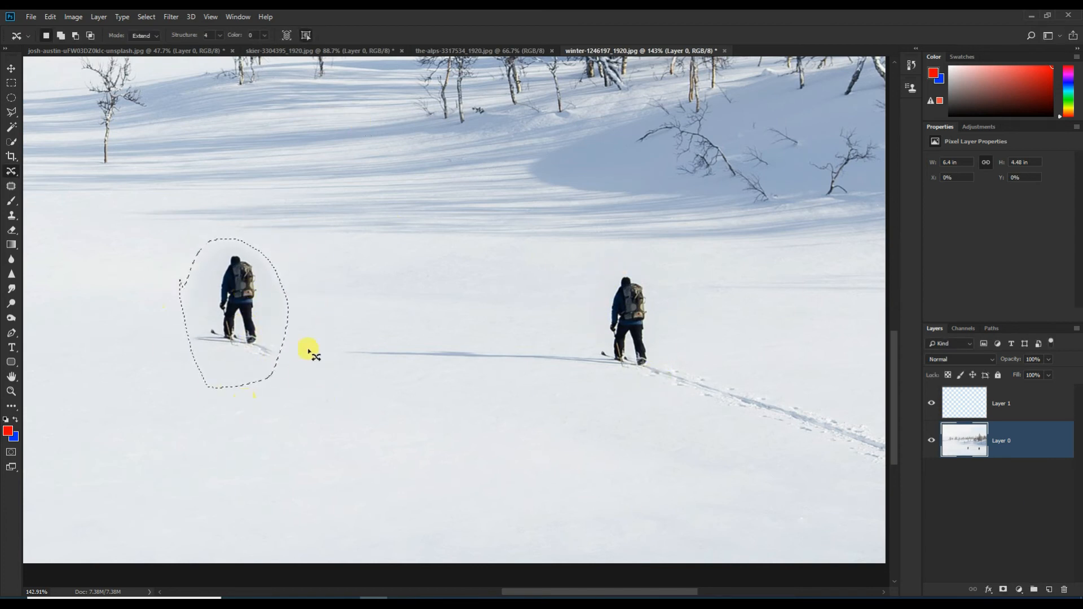
key(ctrl+d)
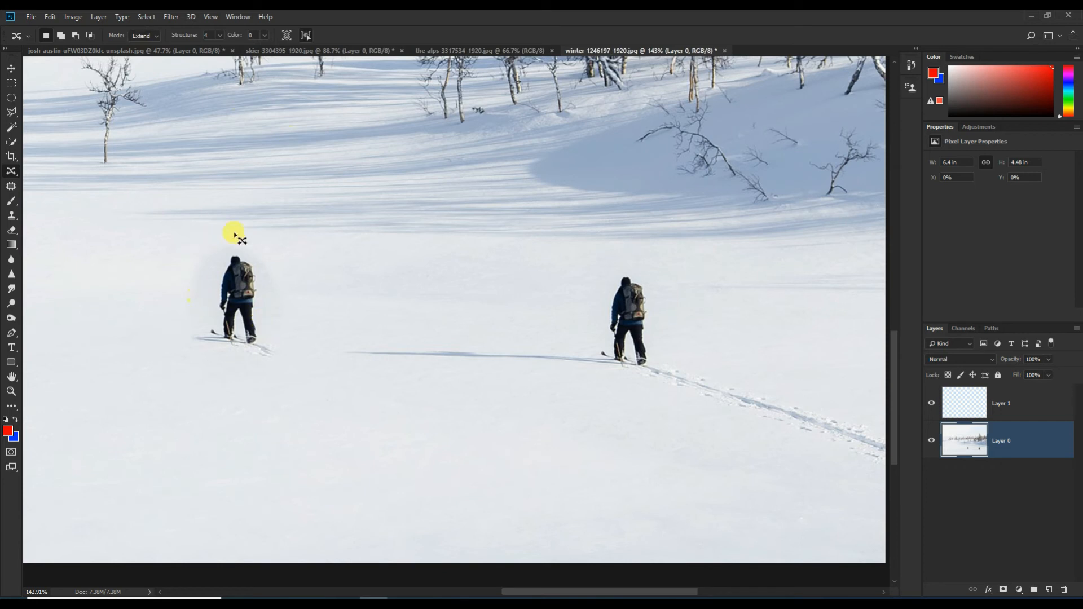
scroll(217, 309, up, 5)
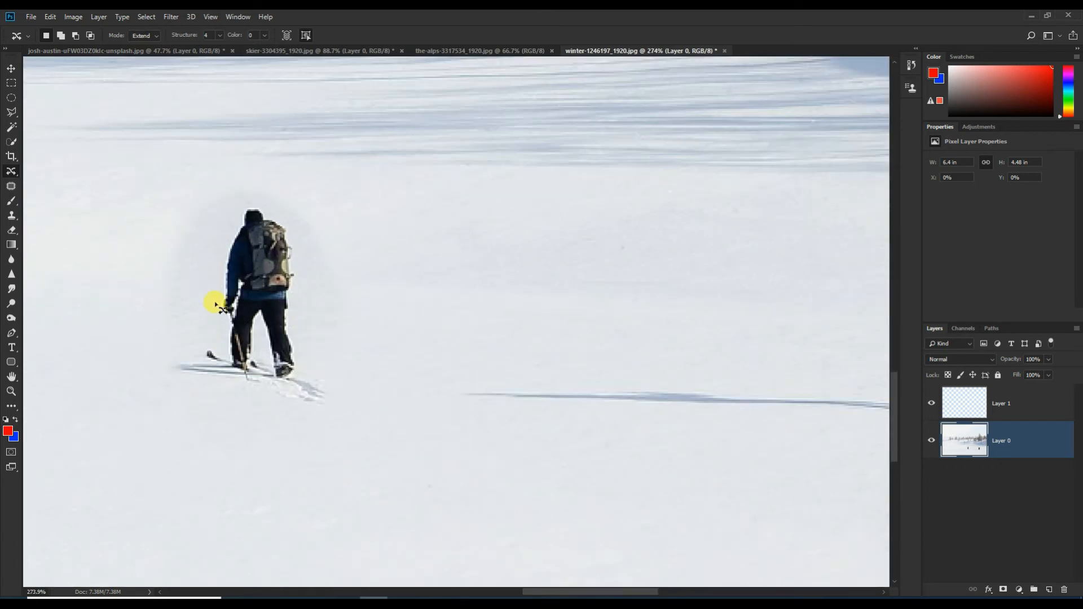
scroll(334, 247, up, 2)
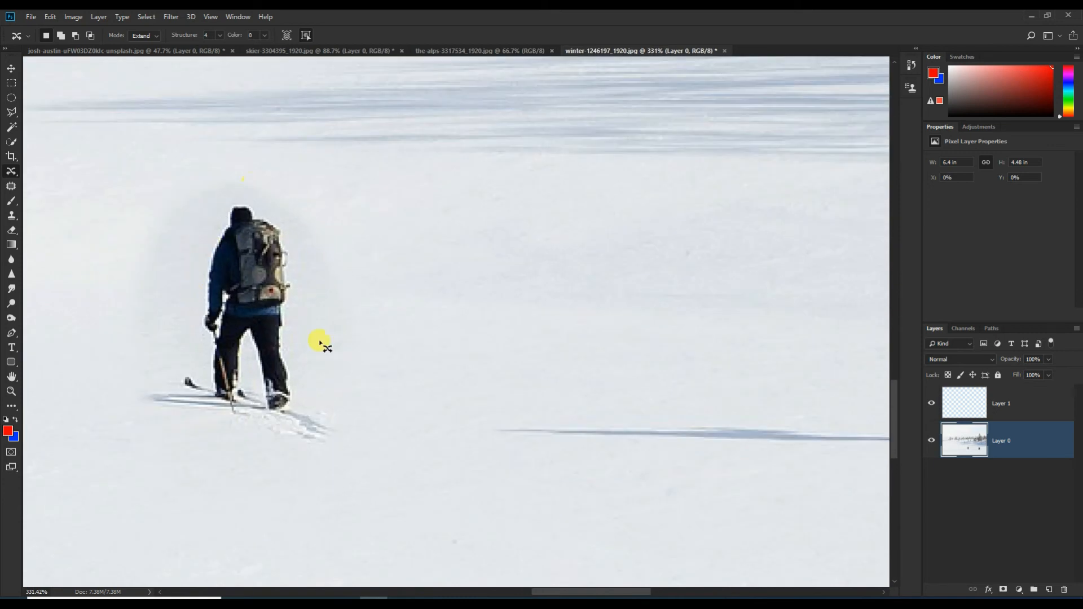
scroll(216, 425, down, 5)
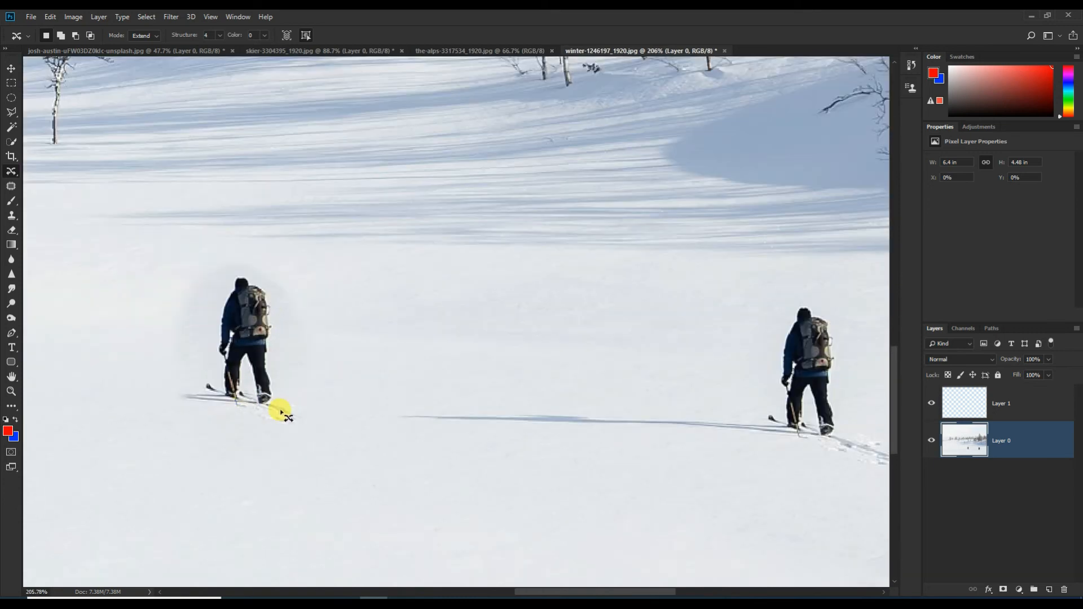
Switch to skier-3304395_1920.jpg, undo the skier's removal, and try duplicating him rightward in Extend mode before cancelling
click(347, 51)
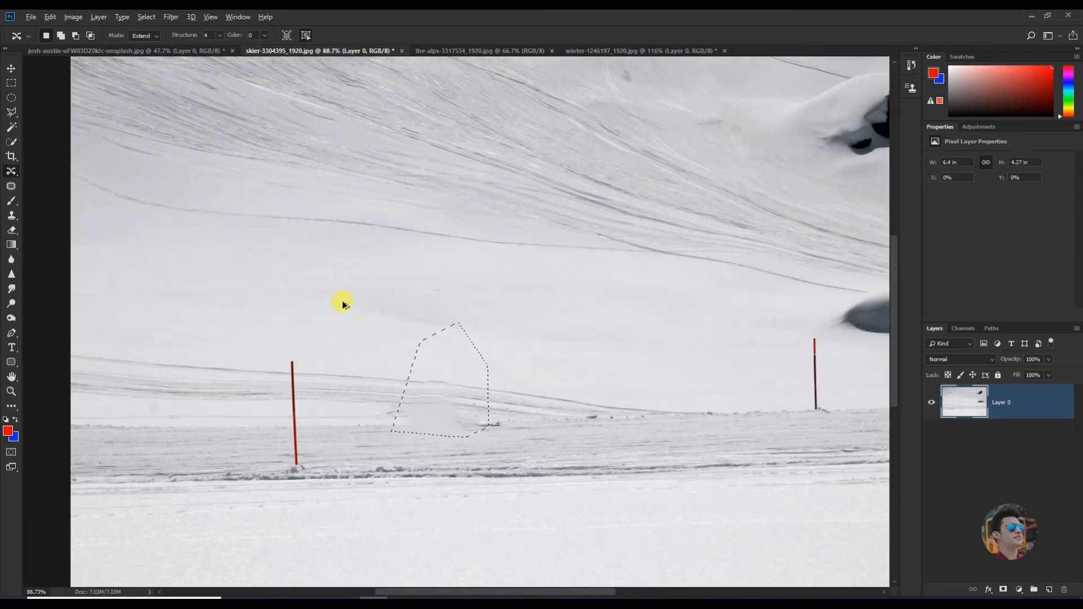
key(ctrl+z)
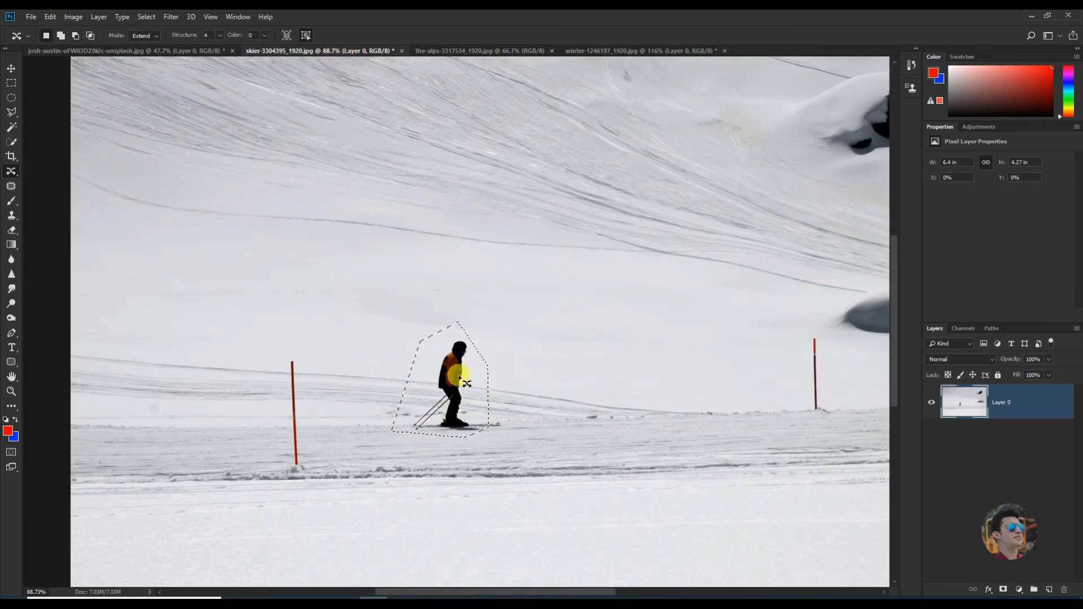
drag(445, 379, 570, 386)
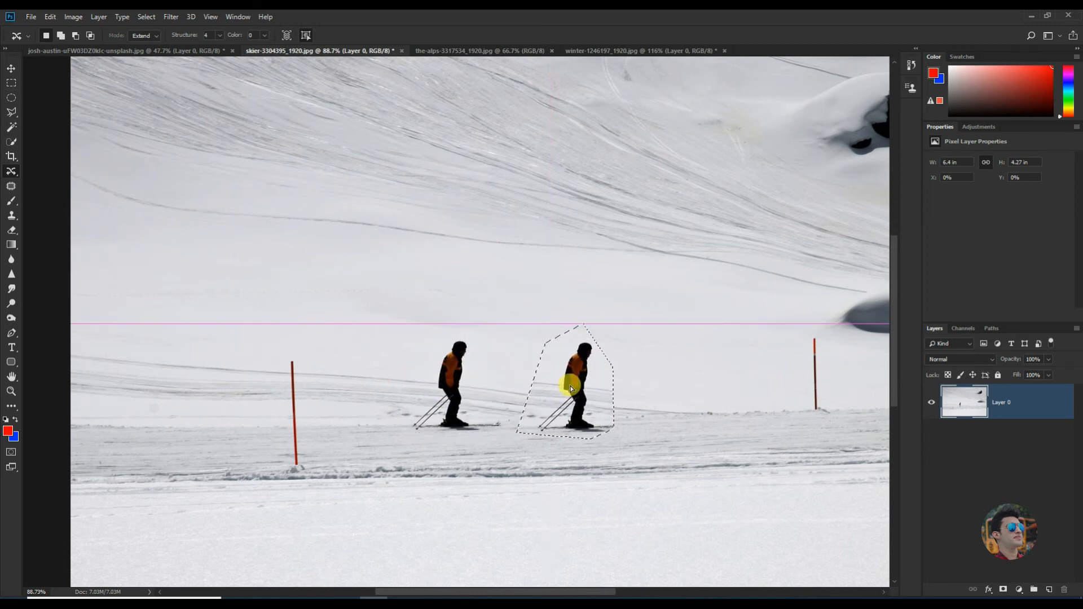
click(333, 33)
Set Content-Aware Move to Move mode and relocate the selected skier rightward along the track, closer to the right-hand pole
click(145, 35)
click(150, 51)
drag(432, 373, 665, 378)
key(Return)
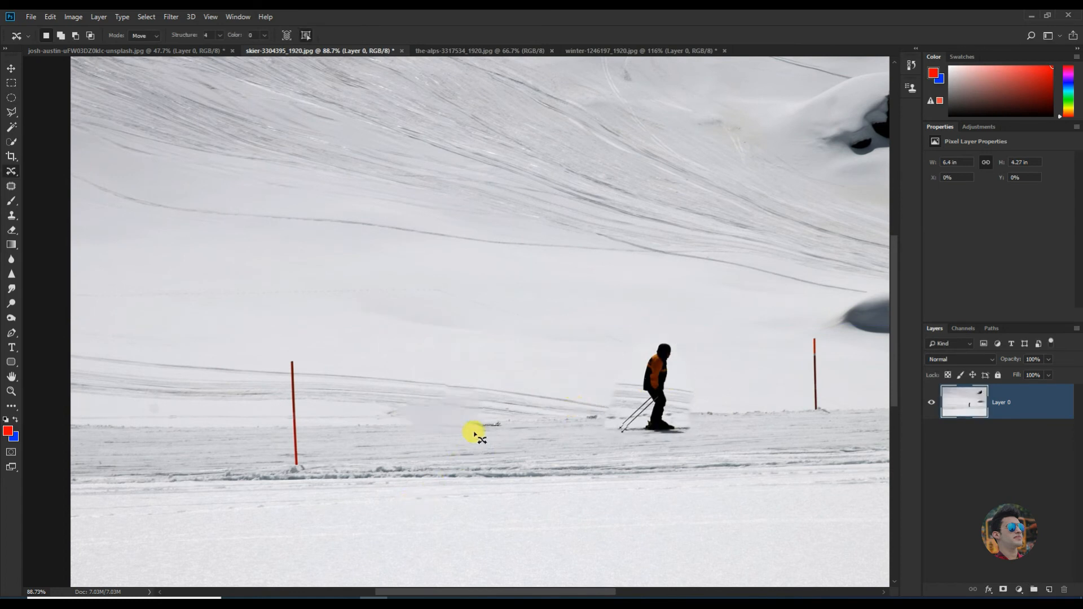
scroll(474, 434, up, 4)
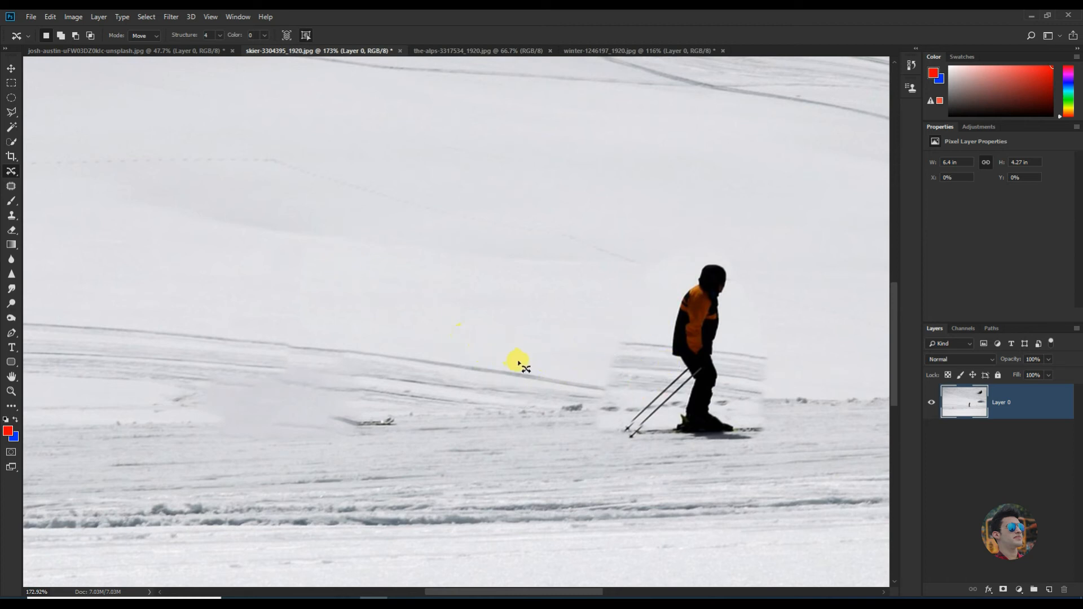
mouse_move(666, 343)
mouse_down()
mouse_move(648, 404)
mouse_move(612, 408)
mouse_move(594, 402)
mouse_move(615, 329)
mouse_up()
mouse_move(628, 375)
mouse_down()
mouse_move(524, 320)
mouse_move(499, 321)
mouse_up()
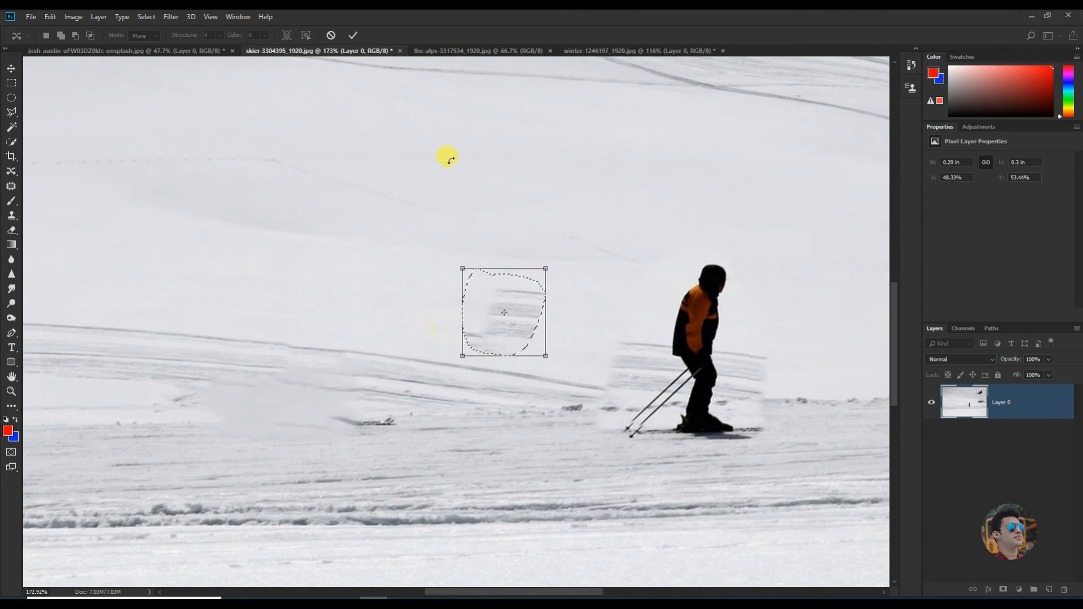
click(330, 35)
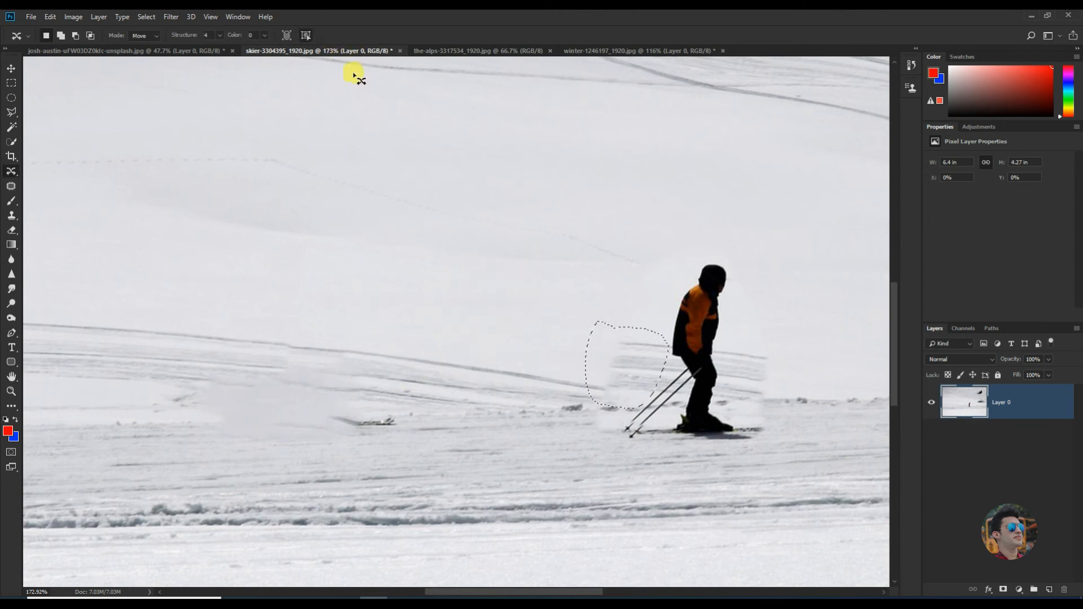
Try covering the mismatched tracks behind the skier with a clean snow patch using Content-Aware Move, and undo it
mouse_move(490, 274)
mouse_down()
mouse_move(543, 279)
mouse_move(572, 326)
mouse_move(537, 366)
mouse_move(476, 338)
mouse_move(470, 315)
mouse_move(491, 277)
mouse_move(614, 344)
mouse_up()
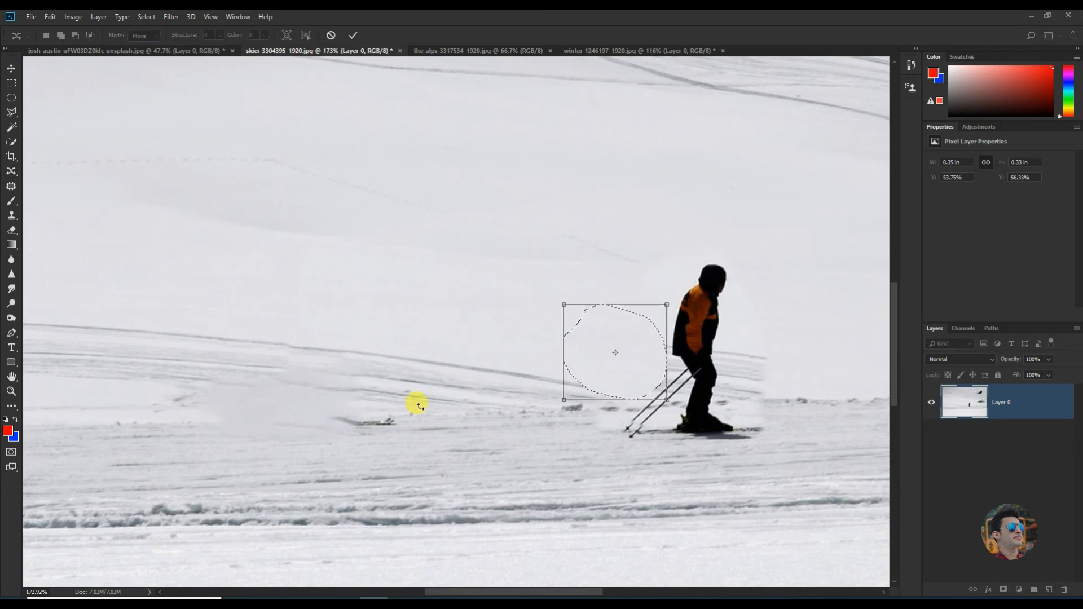
key(Return)
key(ctrl+d)
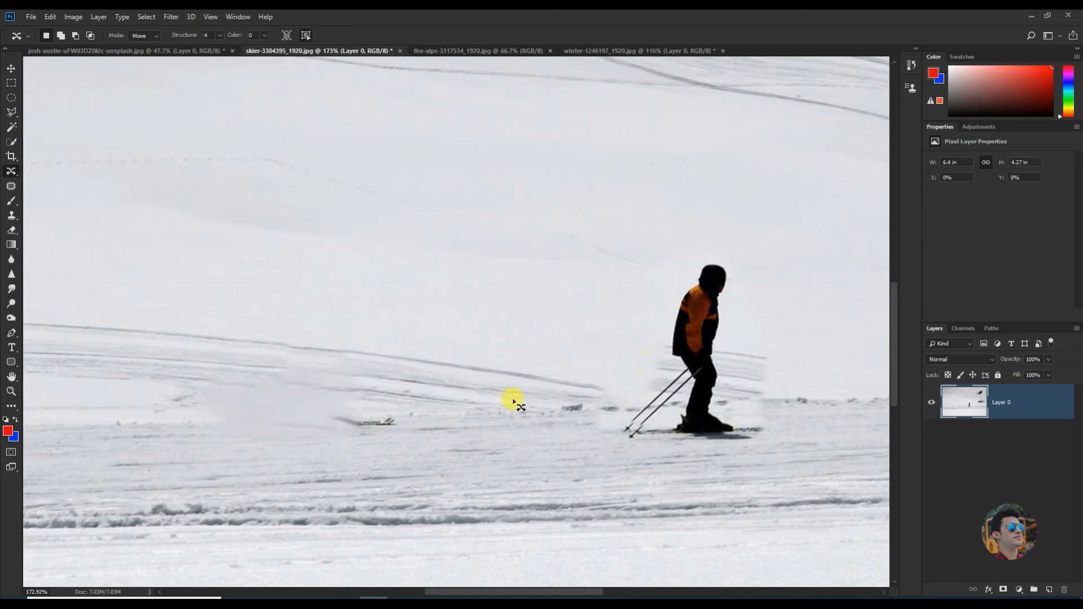
key(ctrl+z)
key(ctrl+z)
key(ctrl+z)
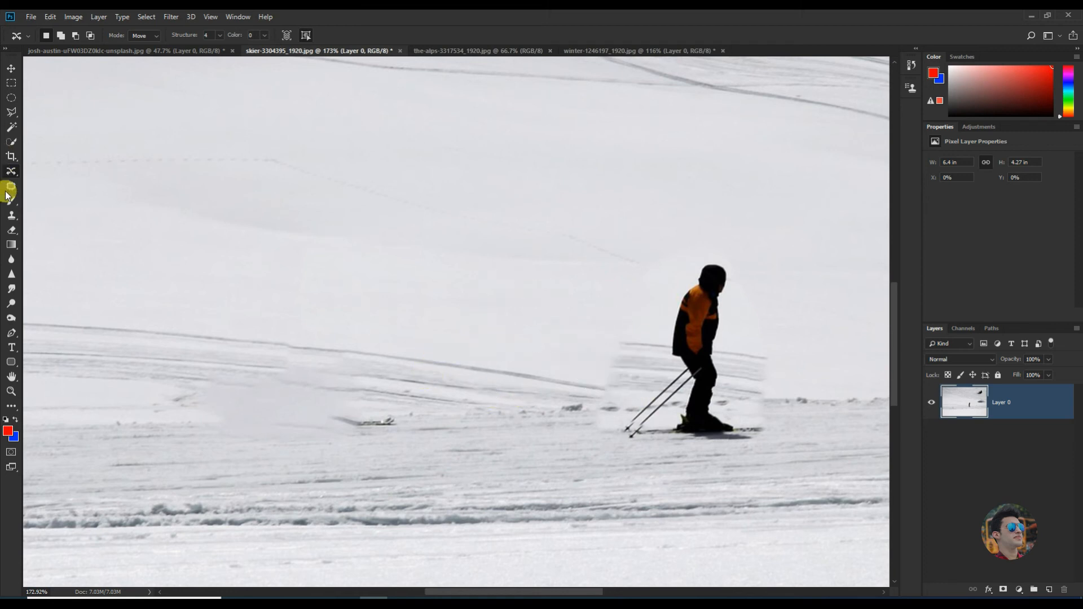
Outline the mismatched tracks behind the skier with the Polygonal Lasso, replace them with a Content-Aware fill at 100% opacity, and deselect
click(9, 115)
click(62, 123)
click(673, 345)
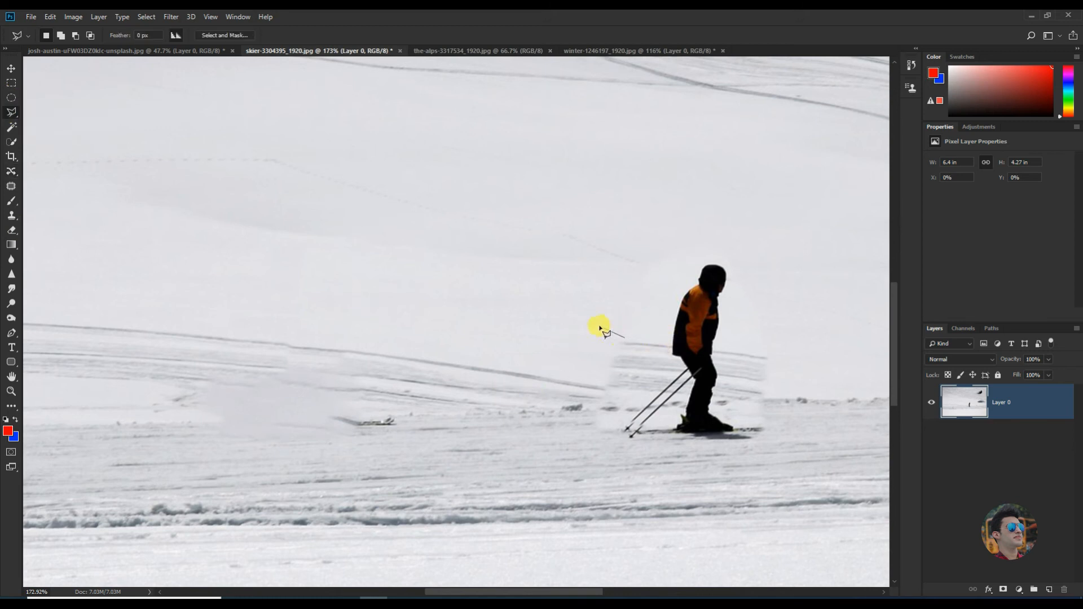
click(663, 343)
click(663, 372)
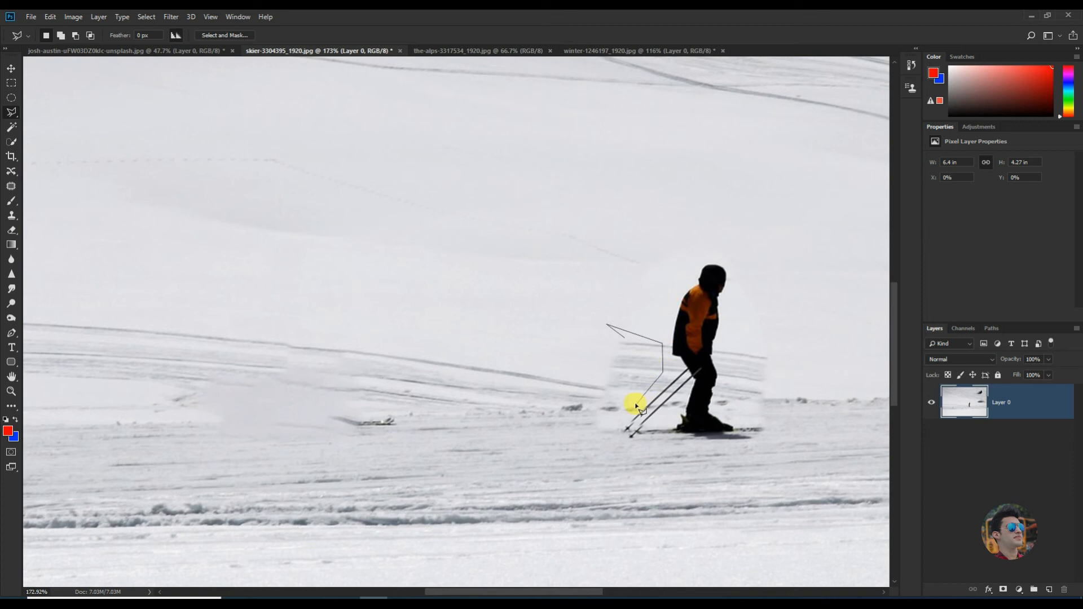
click(621, 339)
key(shift+F5)
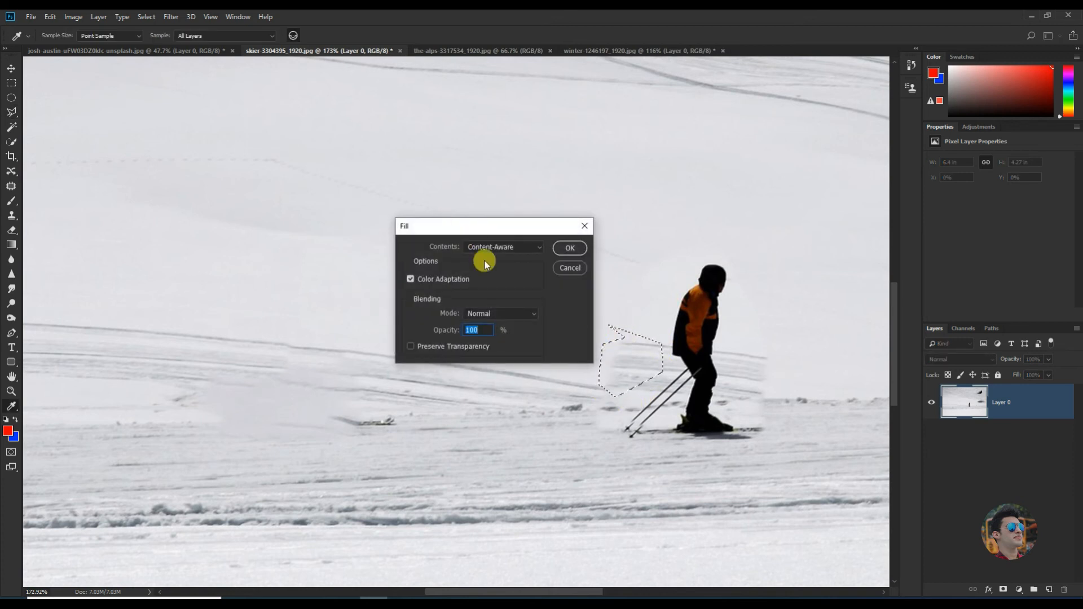
click(571, 249)
key(ctrl+d)
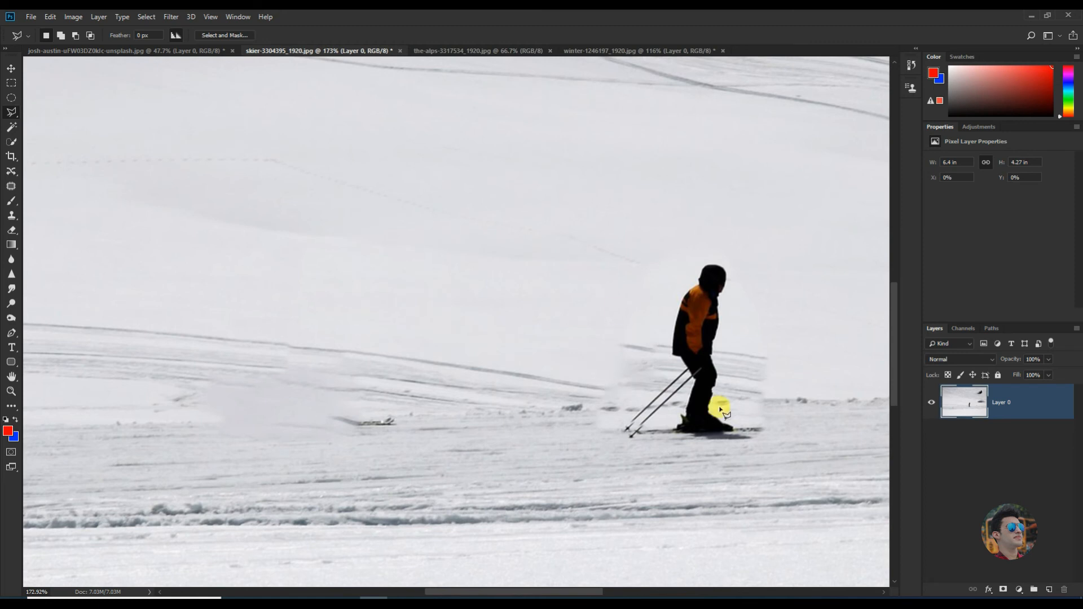
Clone clean snow over the leftover track line behind the skier with the Clone Stamp tool
scroll(628, 370, up, 3)
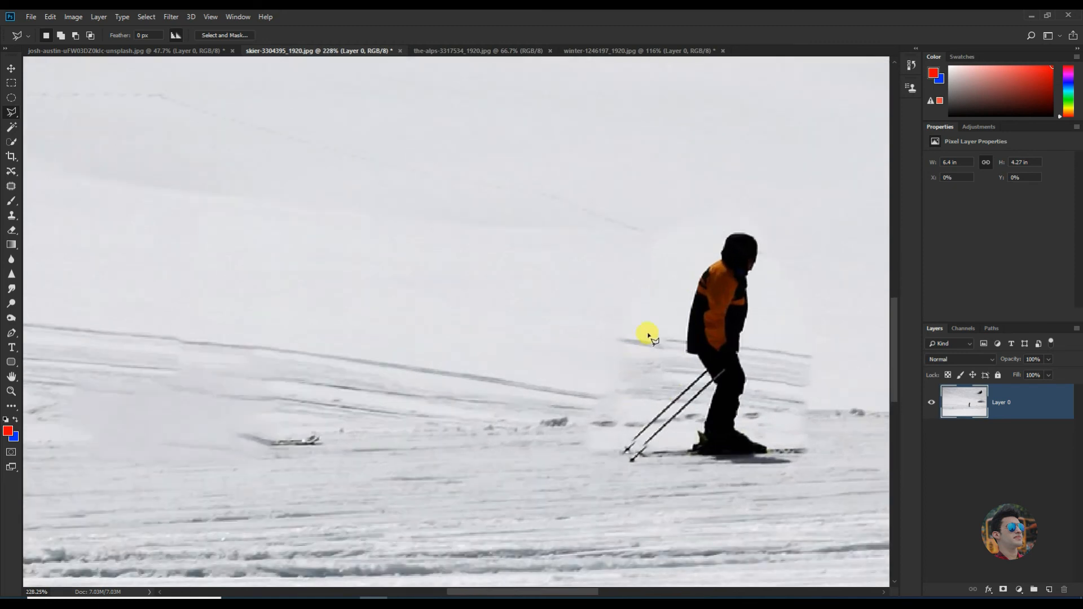
click(11, 216)
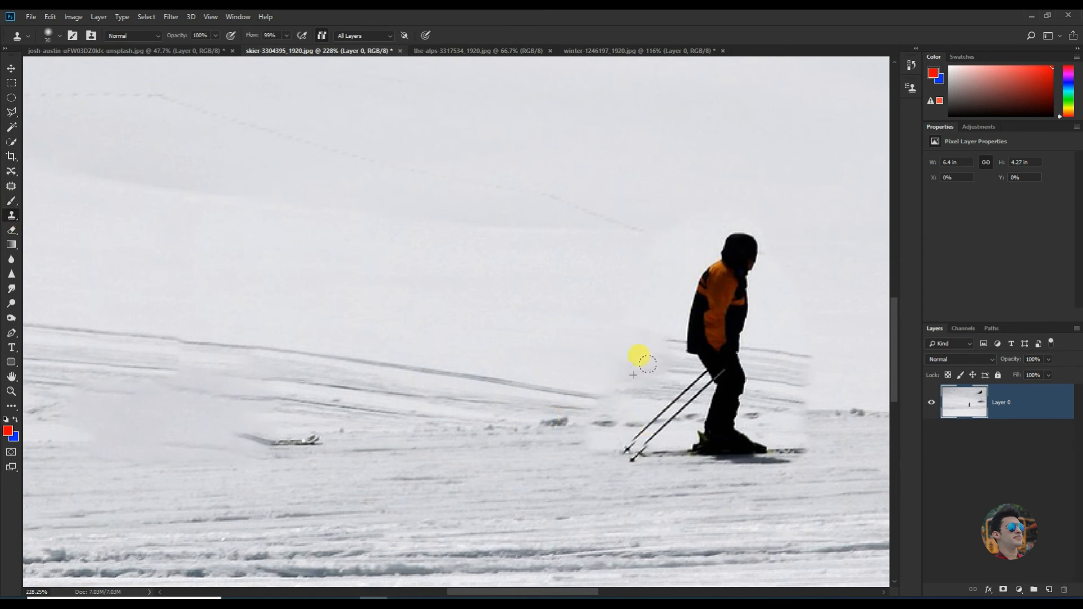
scroll(621, 395, down, 5)
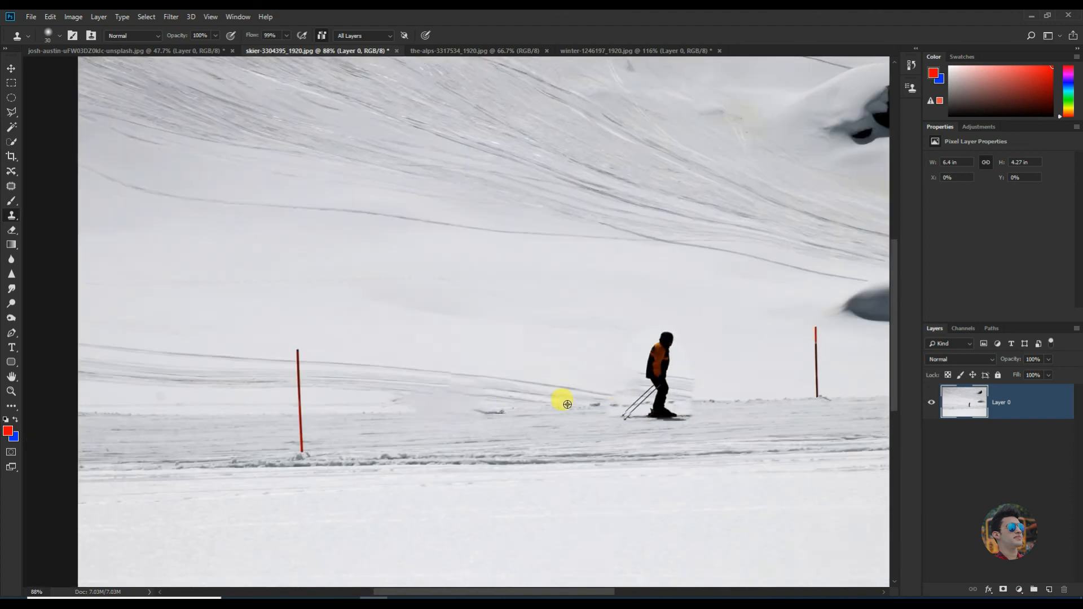
Outline the smudged snow and leftover ski tip at the skier's original spot with the Polygonal Lasso, and replace them with a Content-Aware fill
scroll(563, 399, up, 5)
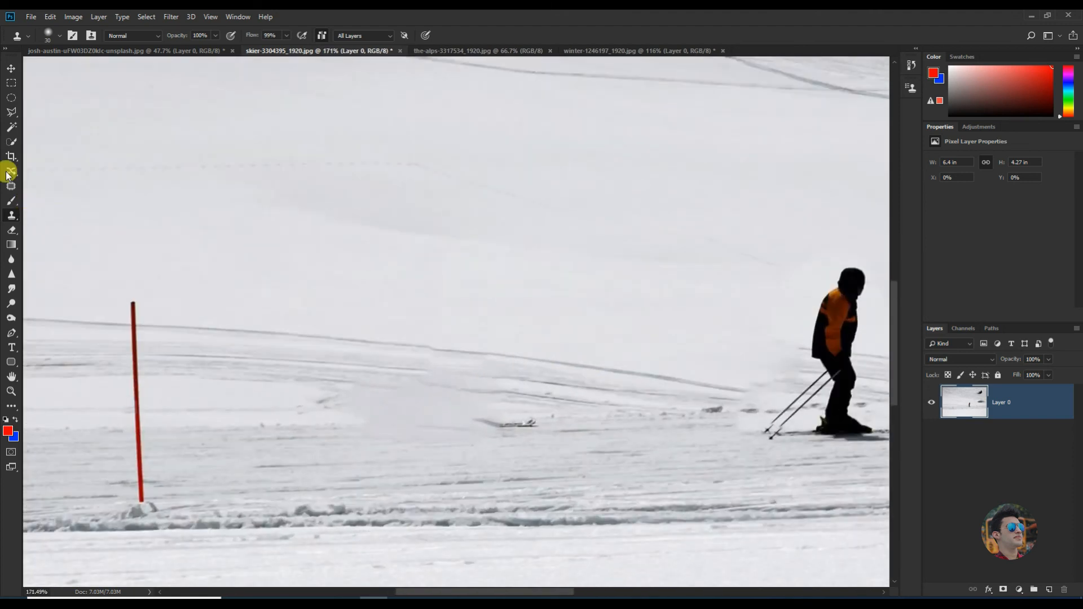
click(12, 112)
click(361, 330)
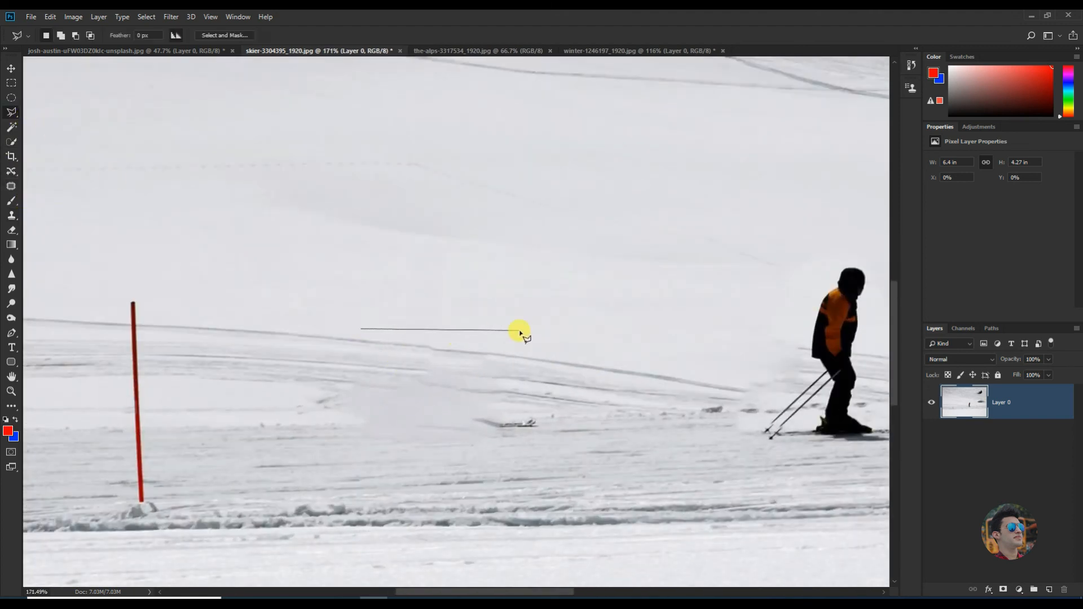
click(555, 373)
click(558, 429)
click(407, 449)
click(330, 436)
click(299, 414)
click(348, 356)
click(361, 330)
key(Delete)
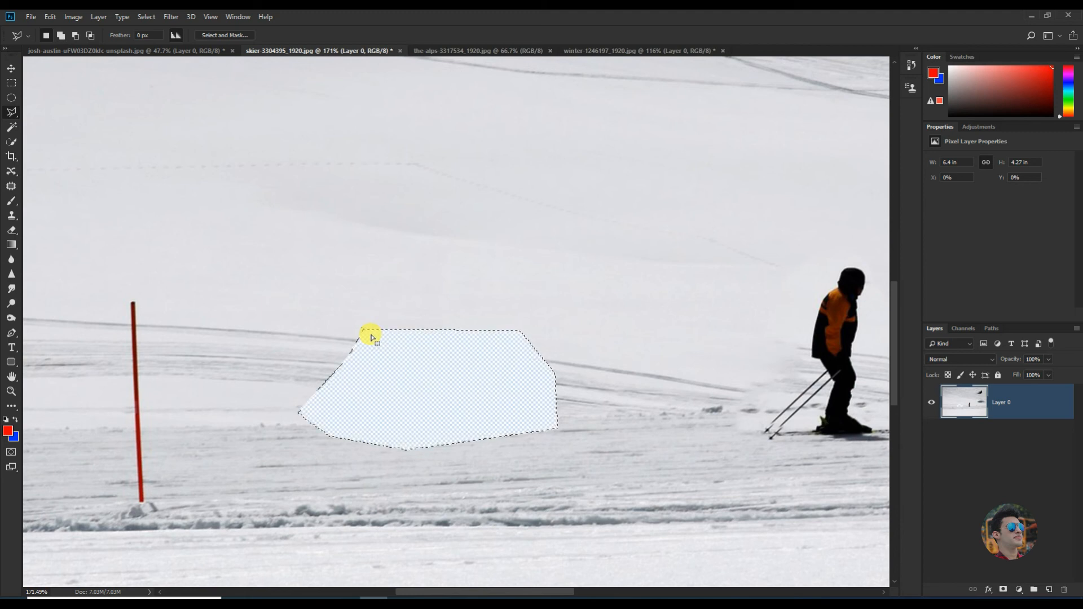
key(ctrl+z)
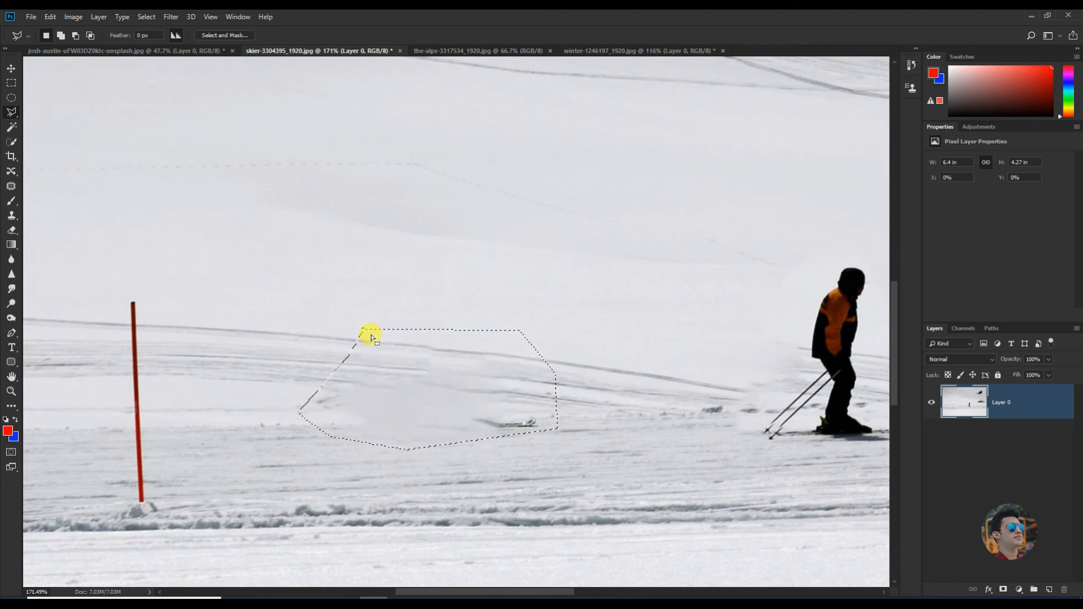
key(shift+BackSpace)
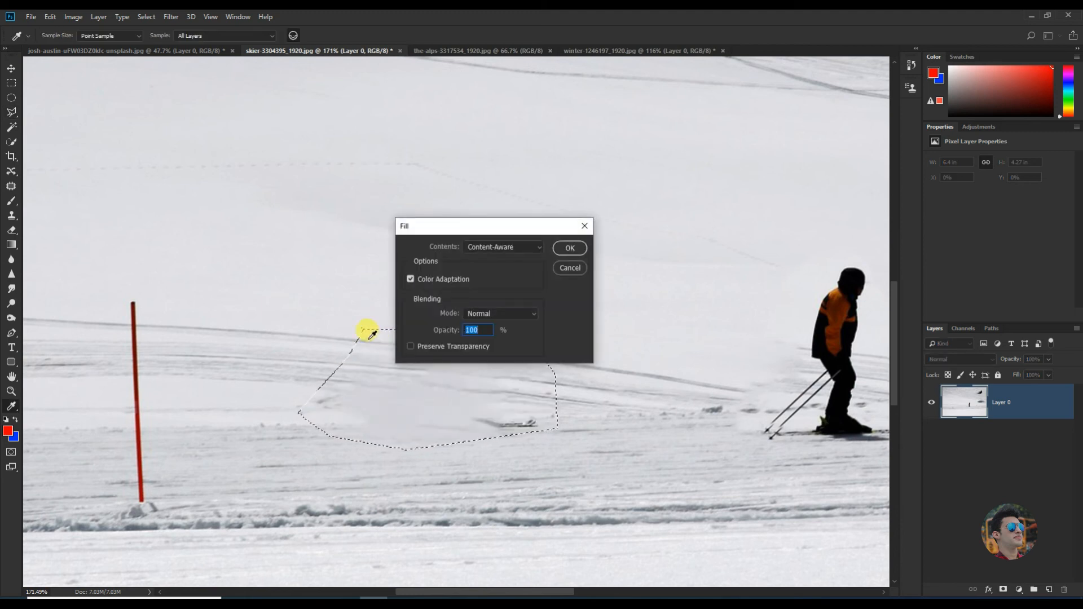
click(569, 249)
key(ctrl+d)
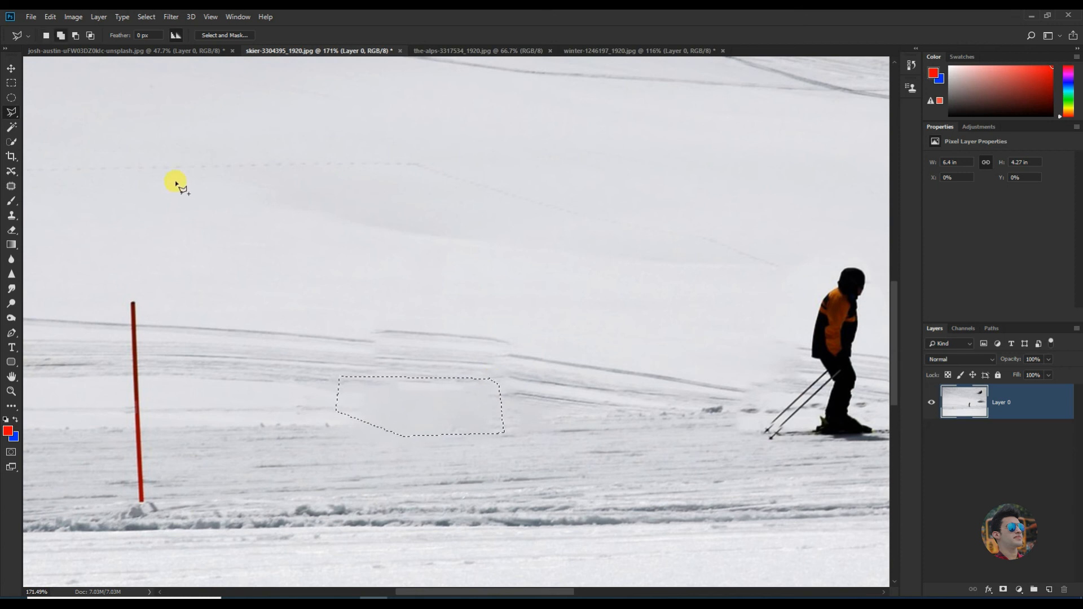
Refill the smaller selected smooth patch of snow below the tracks with a Content-Aware fill
key(Delete)
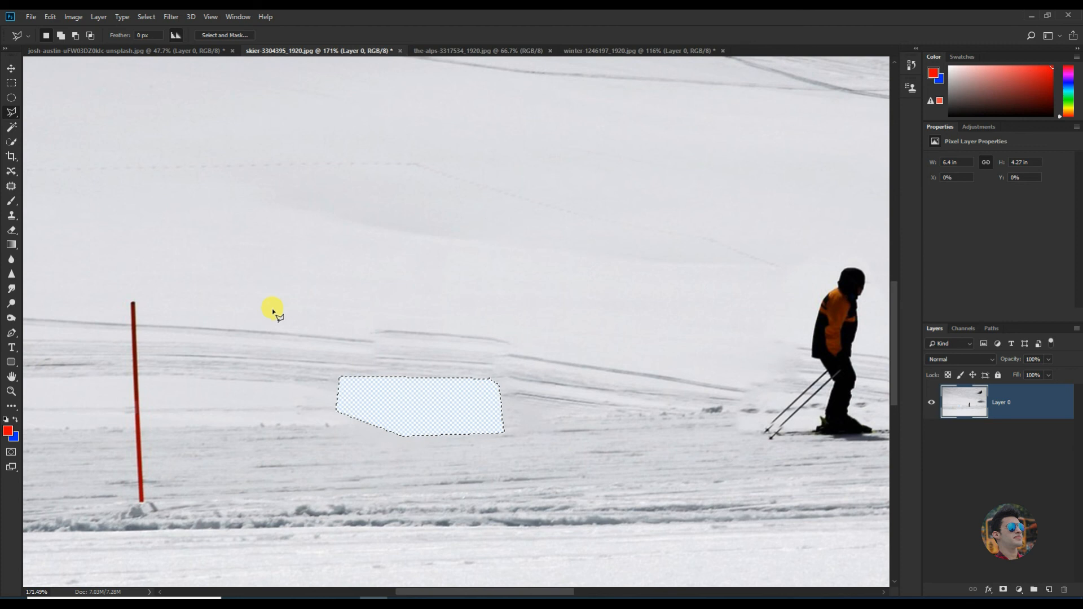
key(ctrl+alt+z)
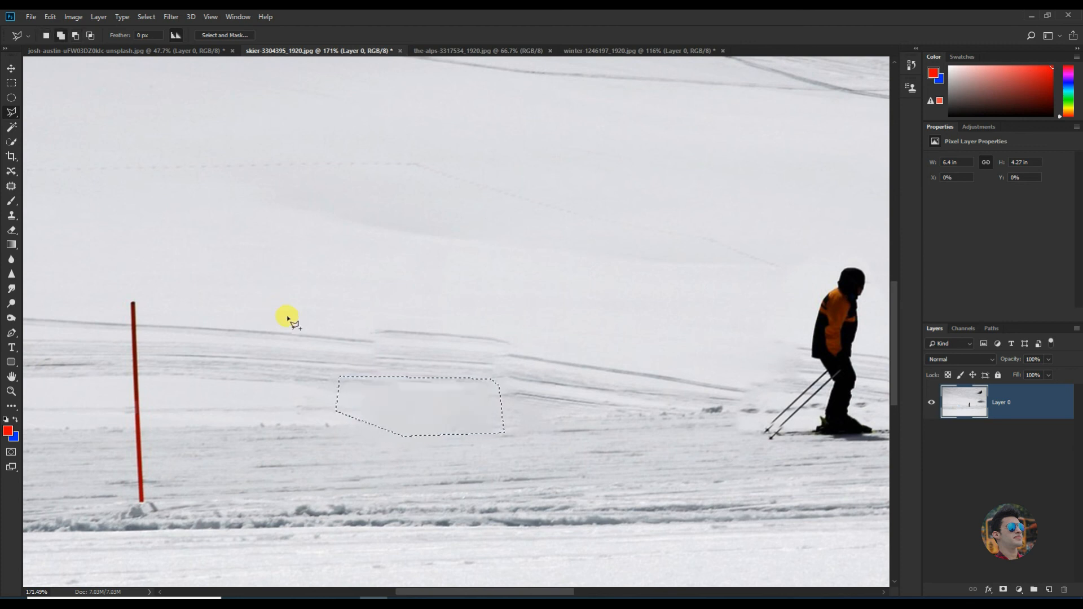
key(shift+F5)
click(570, 248)
key(l)
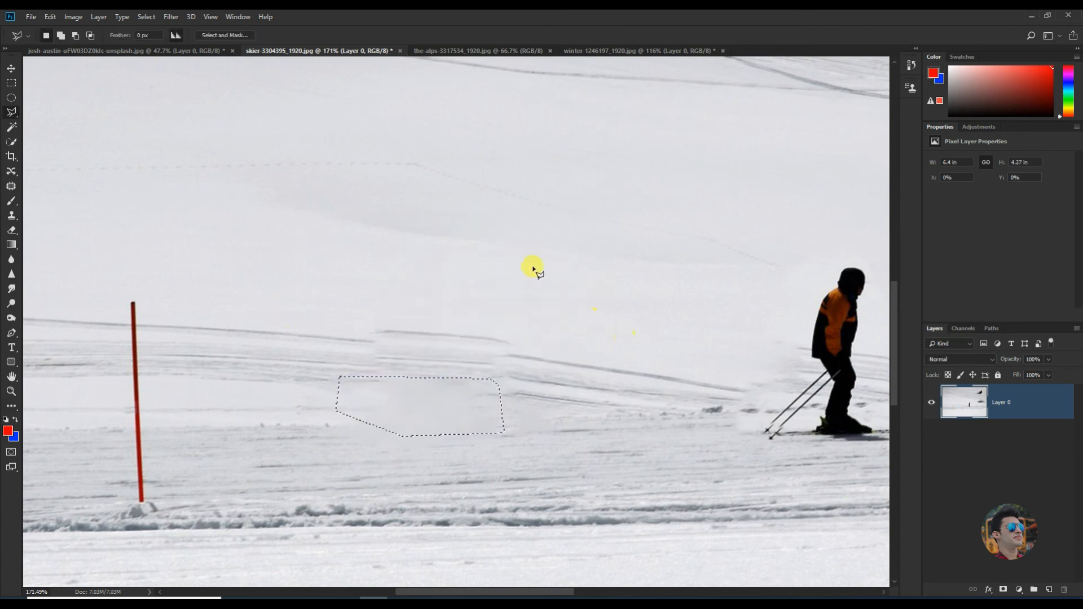
Deselect, then patch the smooth snow at the skier's original spot with textured snow from lower down the slope using the Patch tool
key(ctrl+d)
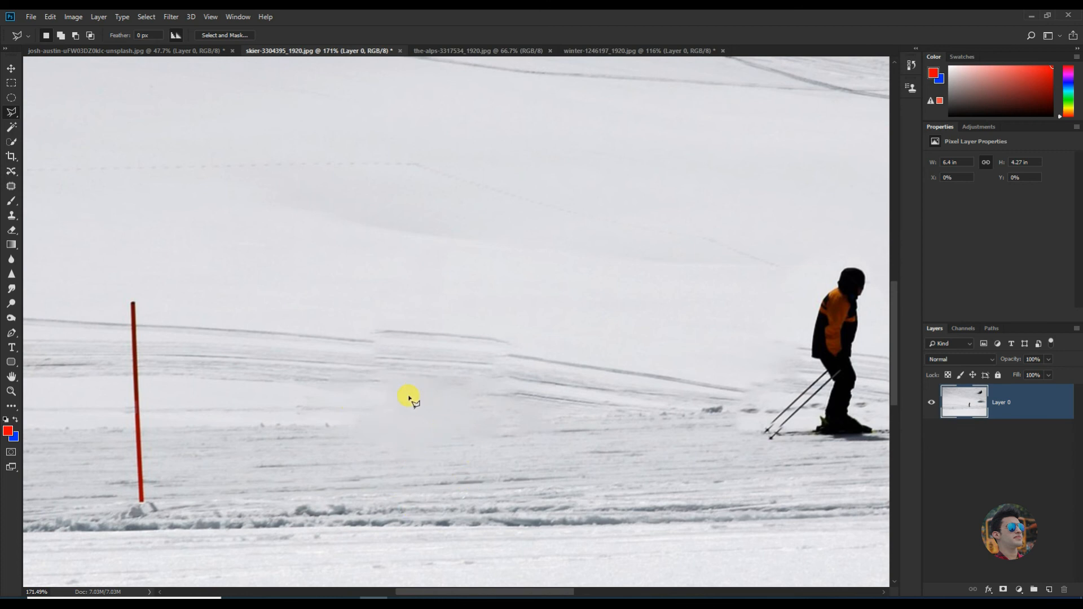
scroll(409, 398, down, 3)
scroll(424, 424, up, 2)
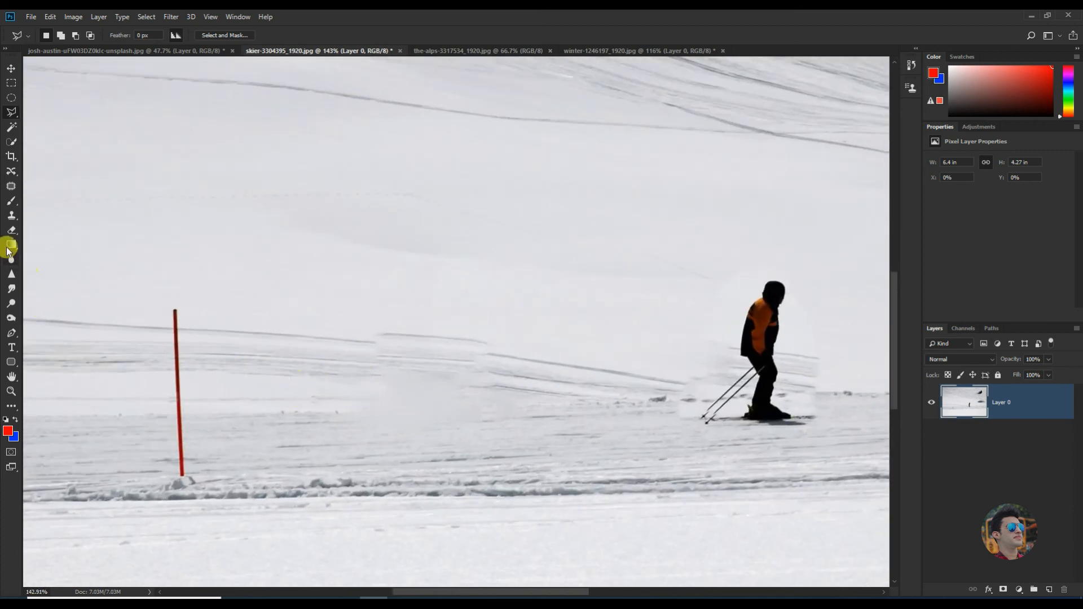
click(11, 187)
mouse_move(354, 365)
mouse_down()
mouse_move(491, 366)
mouse_move(511, 410)
mouse_move(485, 431)
mouse_move(390, 429)
mouse_move(338, 405)
mouse_move(334, 362)
mouse_up()
drag(415, 406, 603, 444)
key(ctrl+d)
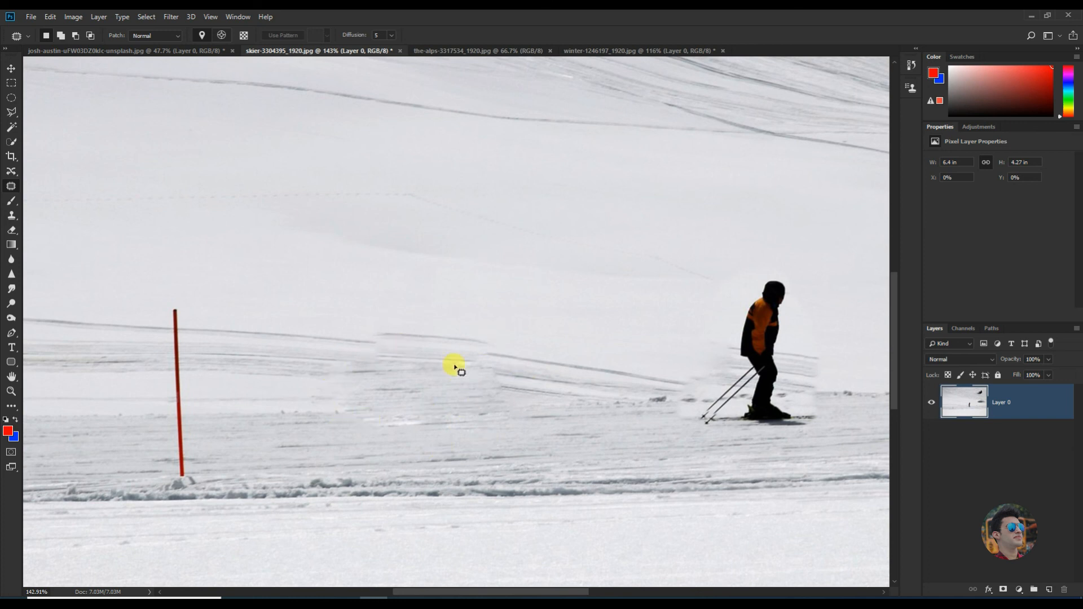
Activate the Content-Aware Move tool with its mode set to Move
scroll(444, 398, down, 1)
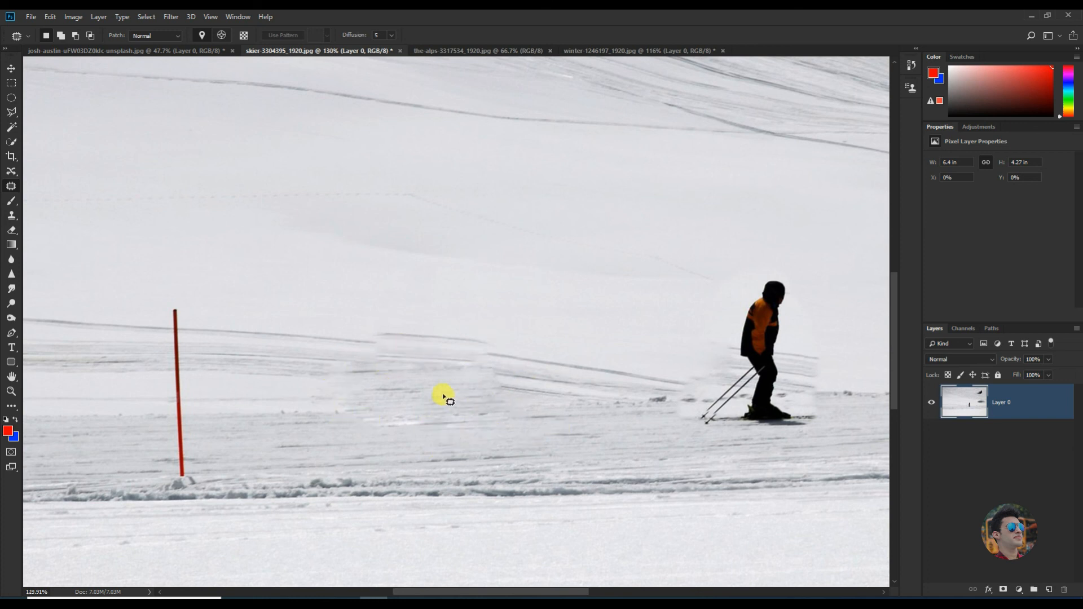
scroll(444, 397, down, 3)
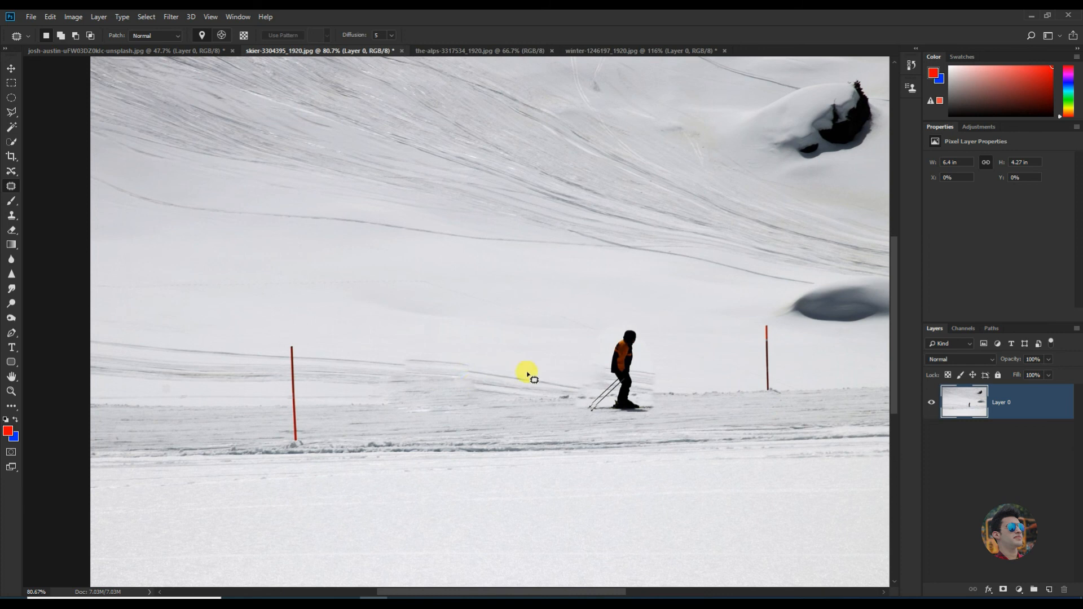
scroll(612, 375, up, 3)
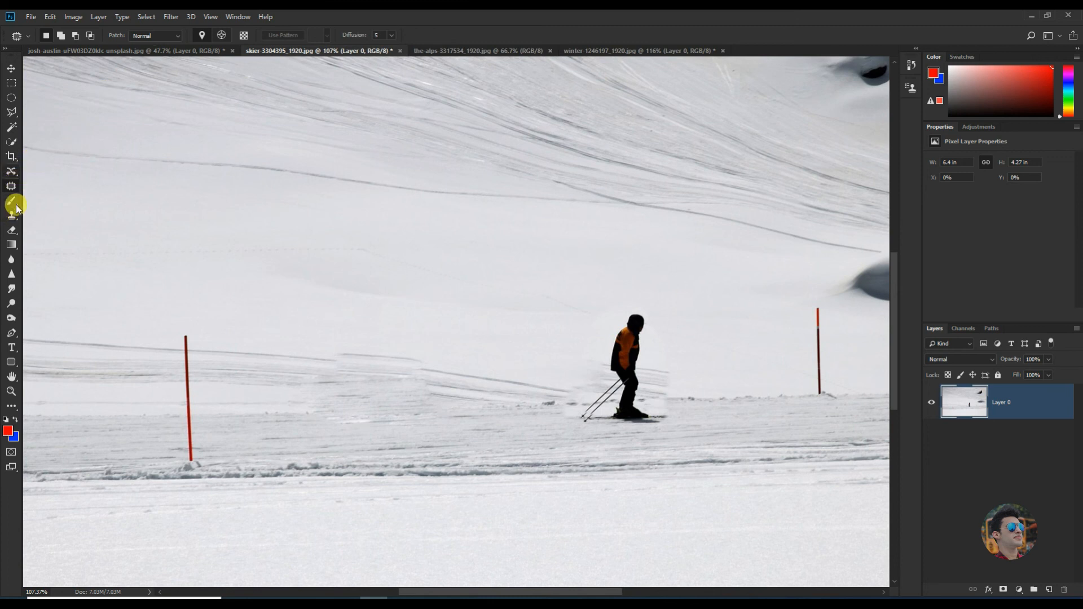
click(11, 172)
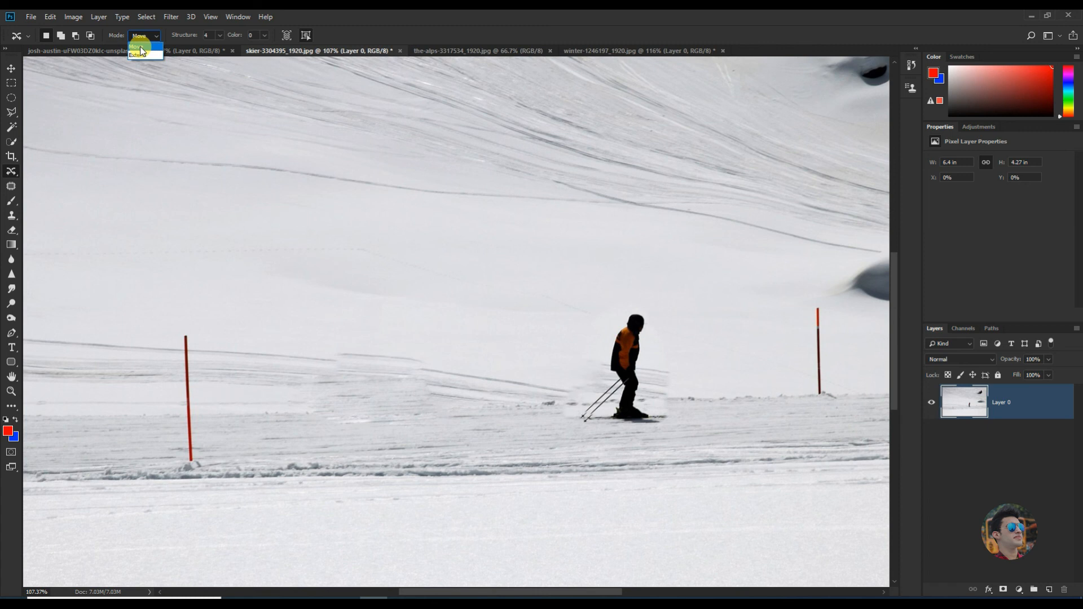
click(269, 179)
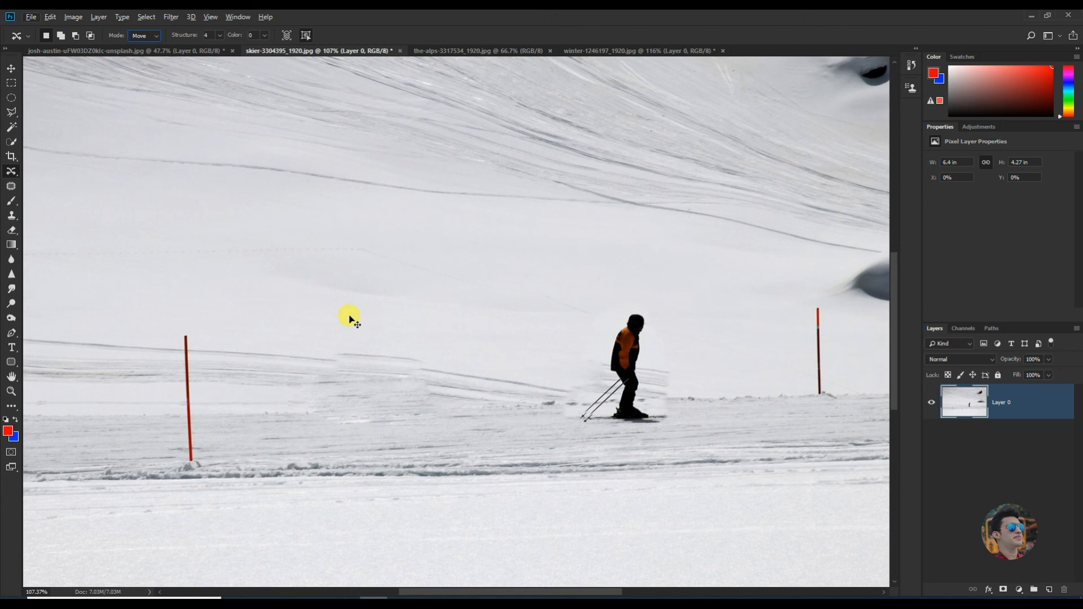
key(ctrl+minus)
key(ctrl+minus)
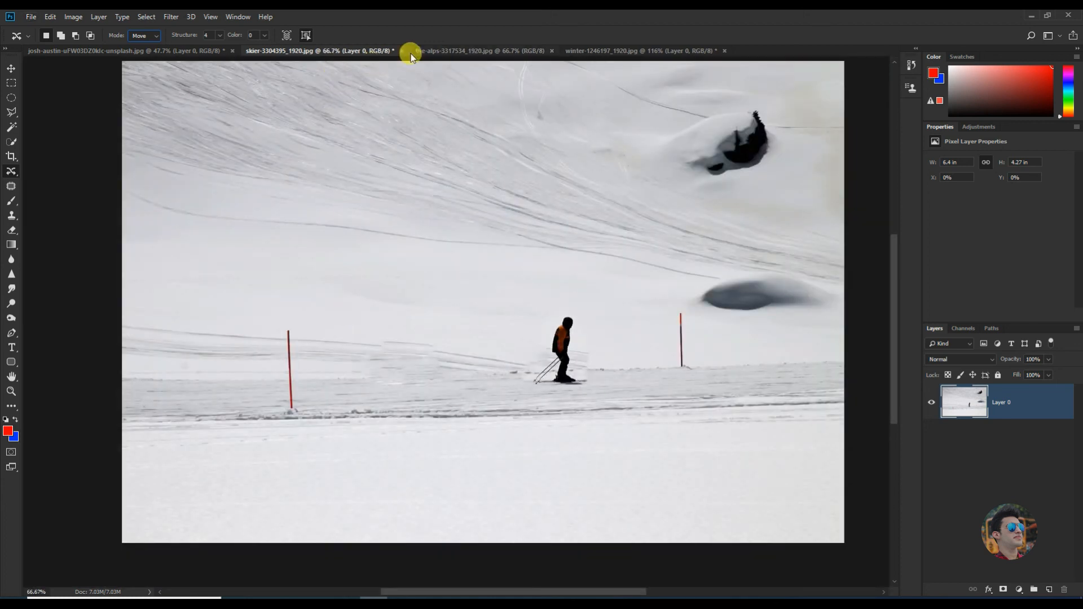
Switch to the-alps-3317534_1920.jpg and outline the adult with the red backpack and the three children with the Content-Aware Move tool
click(422, 50)
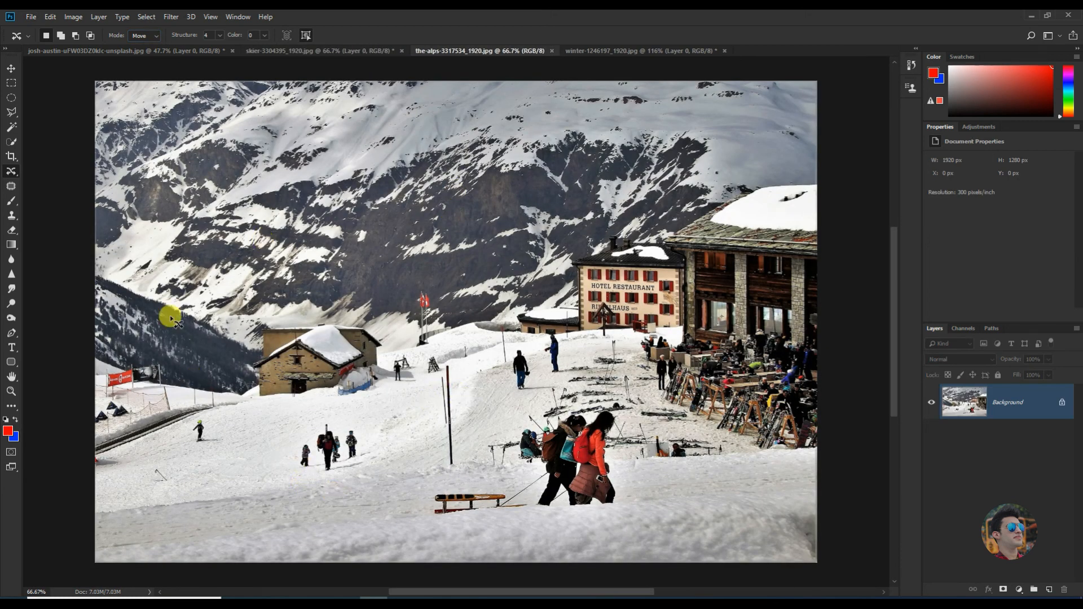
scroll(313, 488, up, 5)
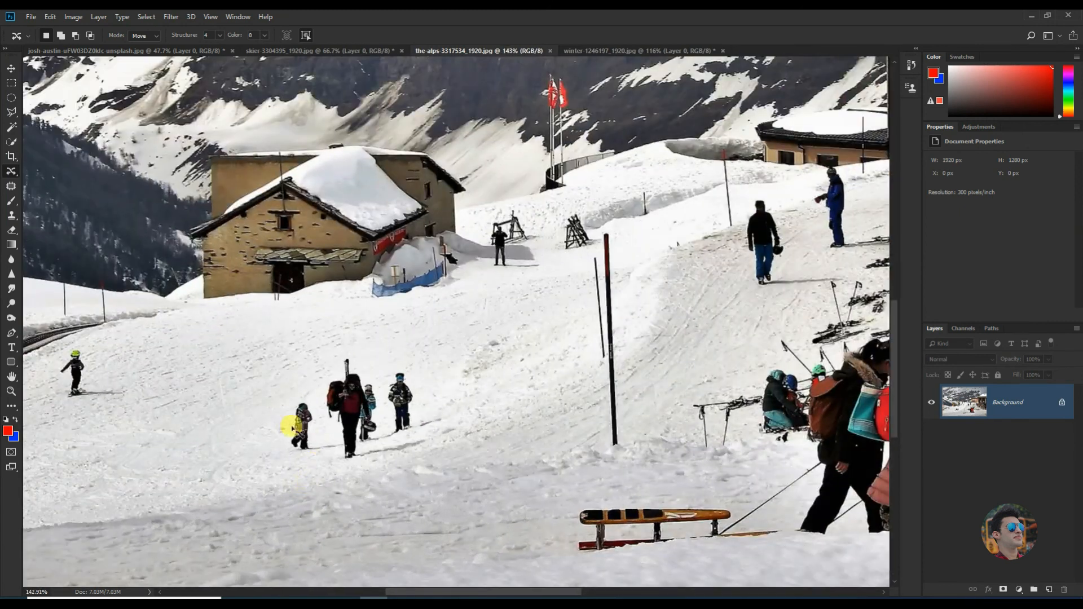
mouse_move(280, 389)
mouse_down()
mouse_move(376, 329)
mouse_move(422, 355)
mouse_move(433, 420)
mouse_move(395, 483)
mouse_move(317, 474)
mouse_move(271, 401)
mouse_up()
Try moving the outlined group up the slope toward the track, scaled down to look farther away
drag(353, 391, 169, 413)
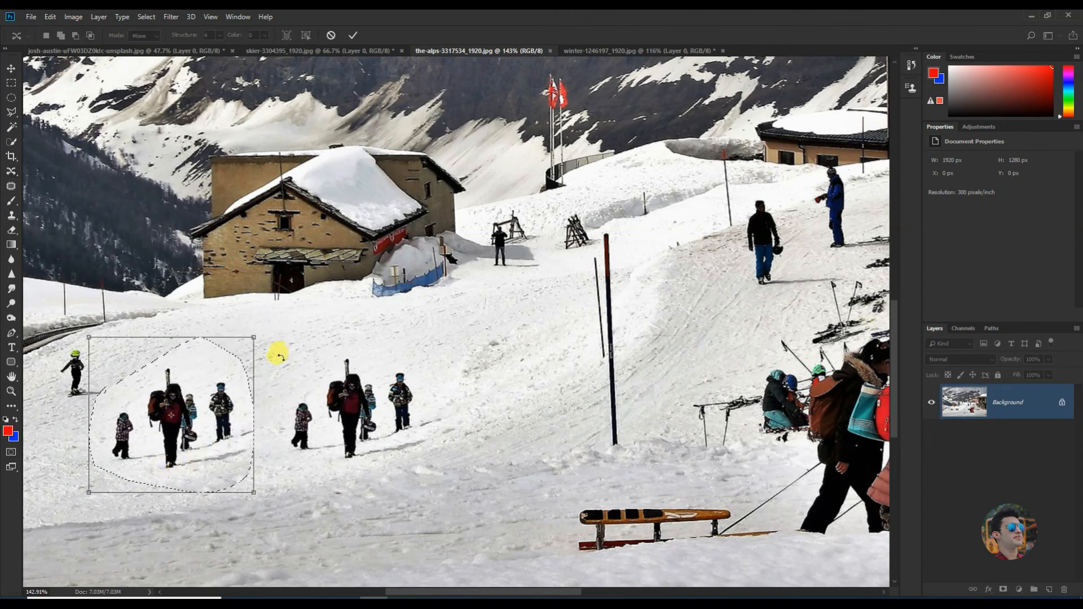
drag(253, 338, 181, 404)
drag(160, 447, 213, 351)
key(Return)
key(ctrl+d)
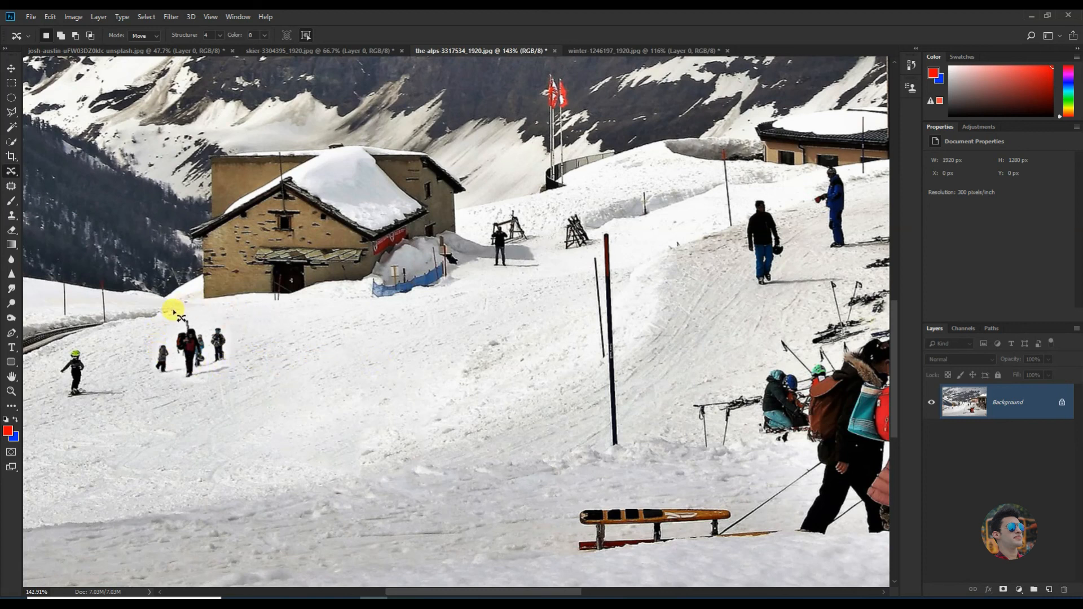
drag(175, 308, 176, 312)
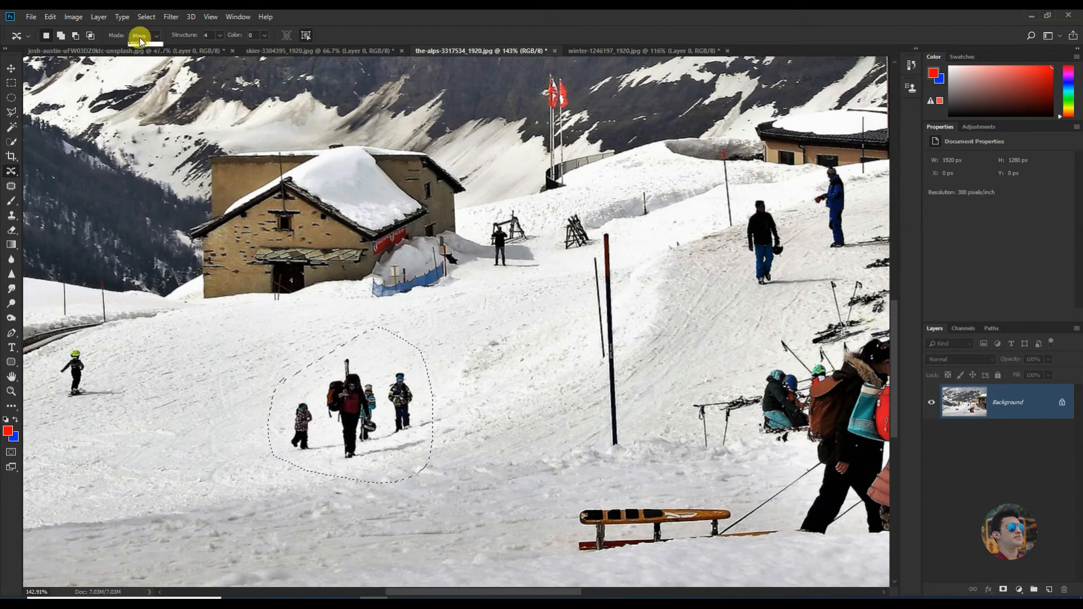
Set the Content-Aware Move mode to Extend, place a scaled-down duplicate of the outlined group up the slope near the track, and deselect
click(144, 35)
click(145, 55)
drag(338, 358, 223, 366)
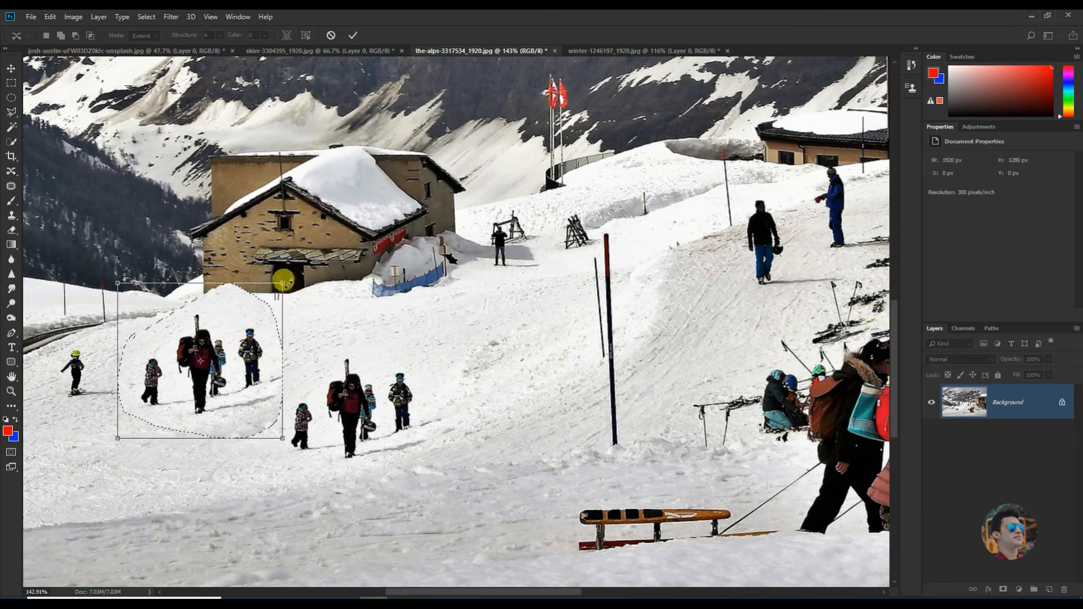
drag(282, 282, 206, 351)
drag(186, 390, 216, 324)
key(Return)
key(ctrl+d)
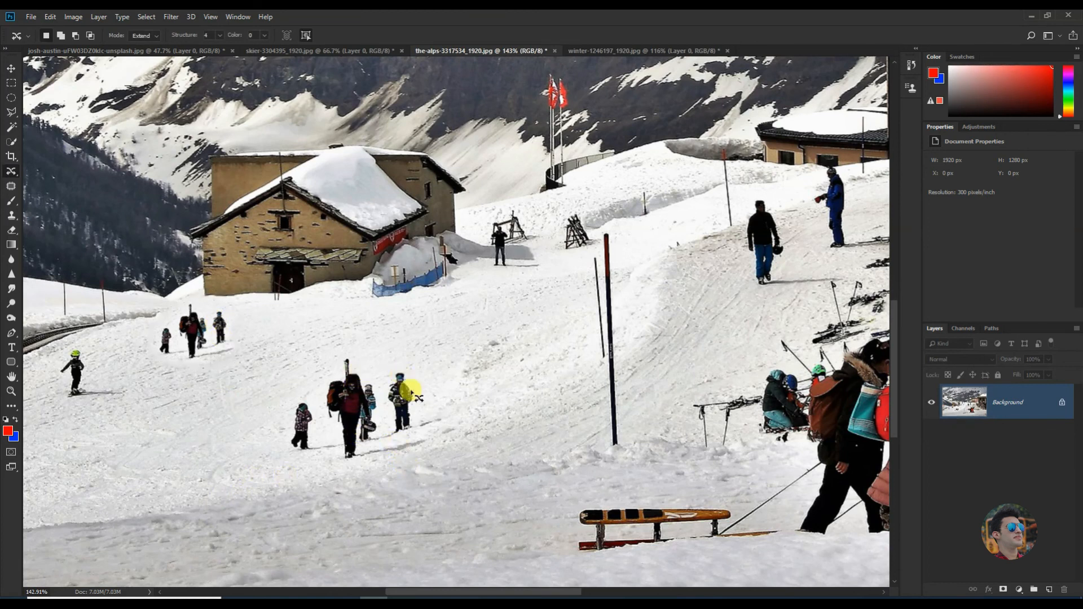